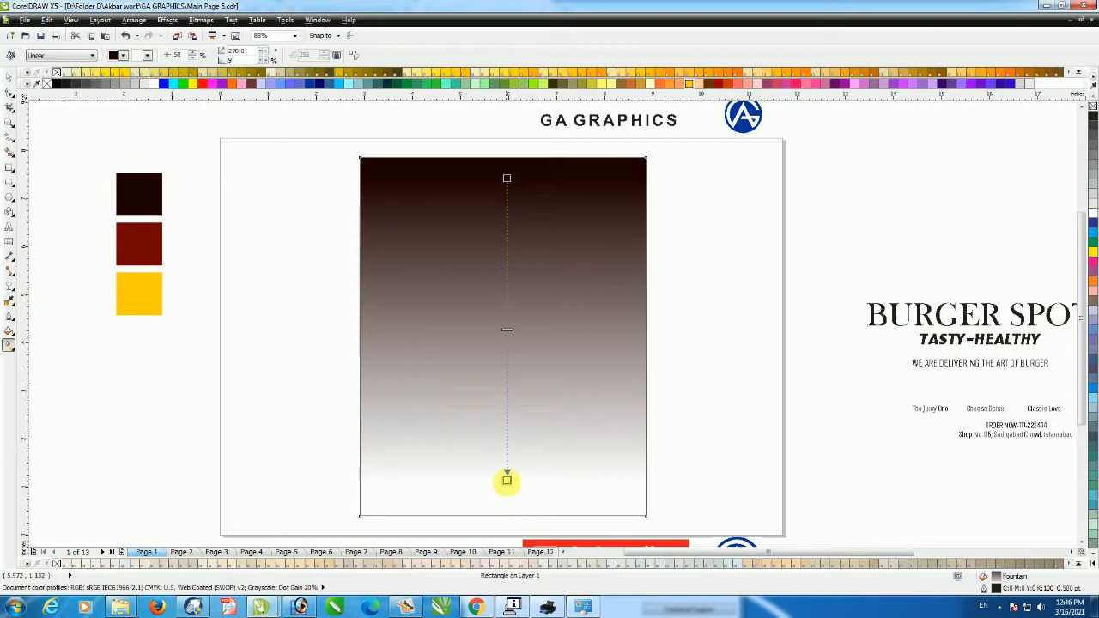
Set the end colour of the rectangle's linear gradient to the near-black brown sampled from the sample square
click(143, 56)
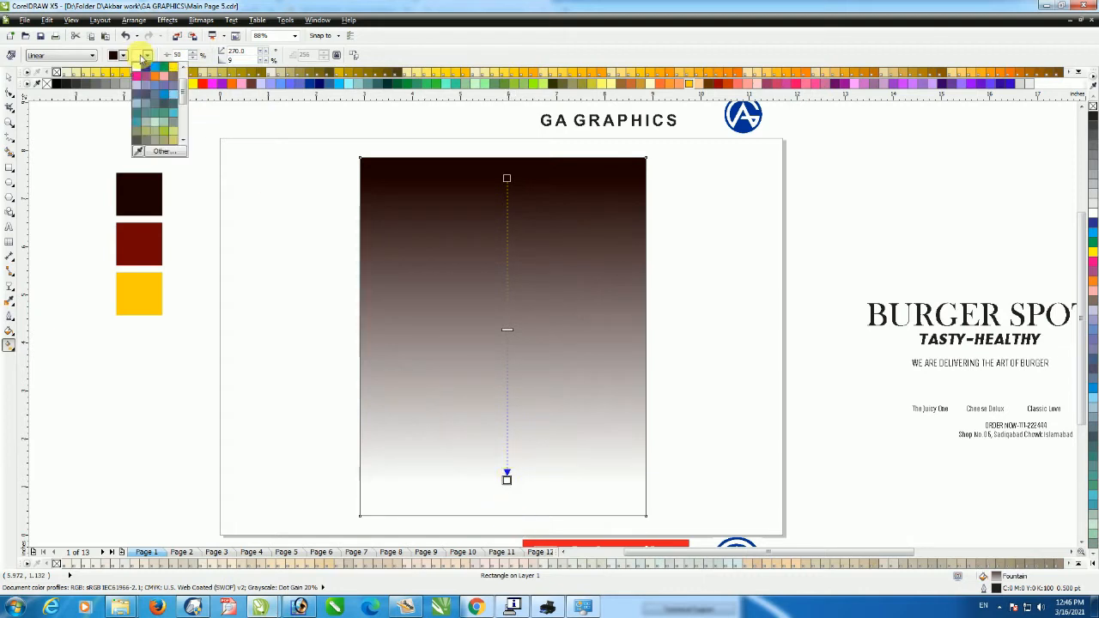
click(139, 152)
click(136, 192)
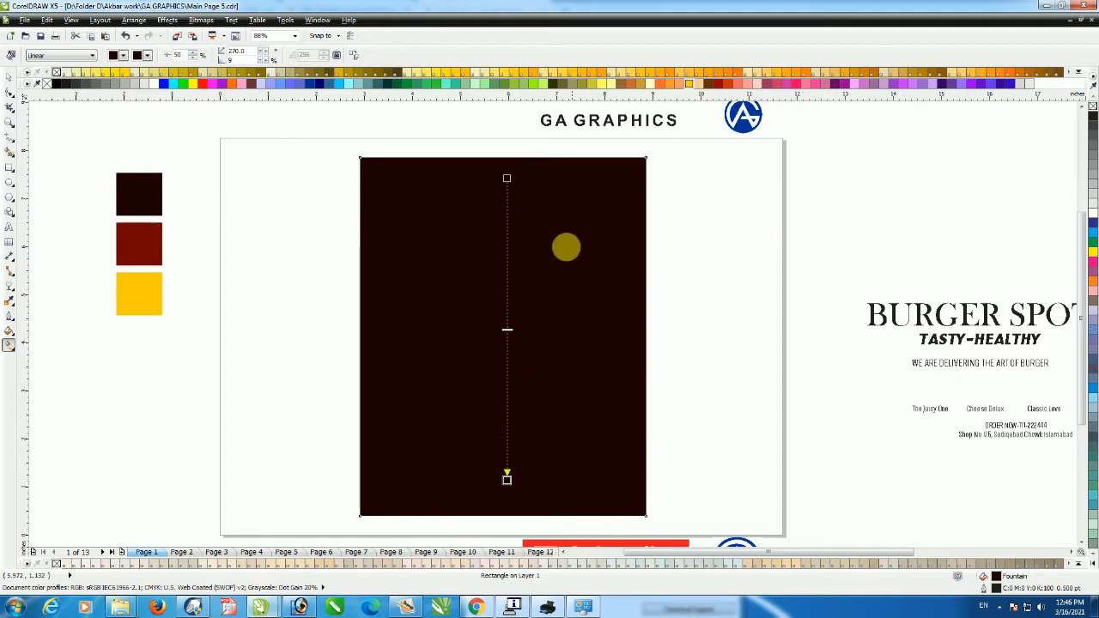
key(space)
key(g)
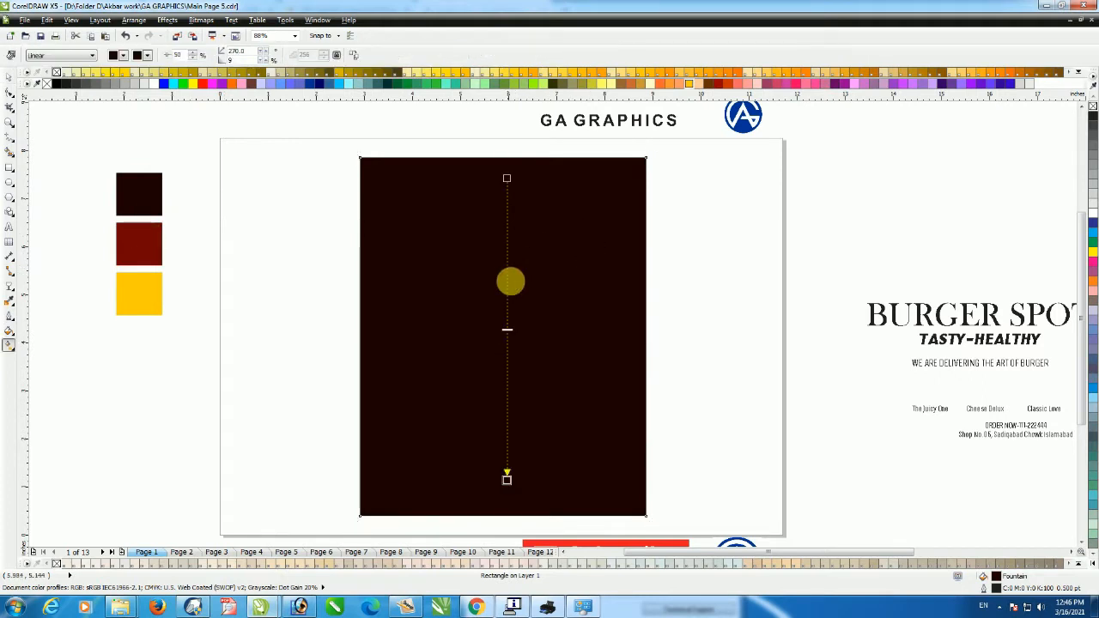
Add two intermediate colour nodes to the gradient and colour the lower one with the sampled dark red
double_click(506, 268)
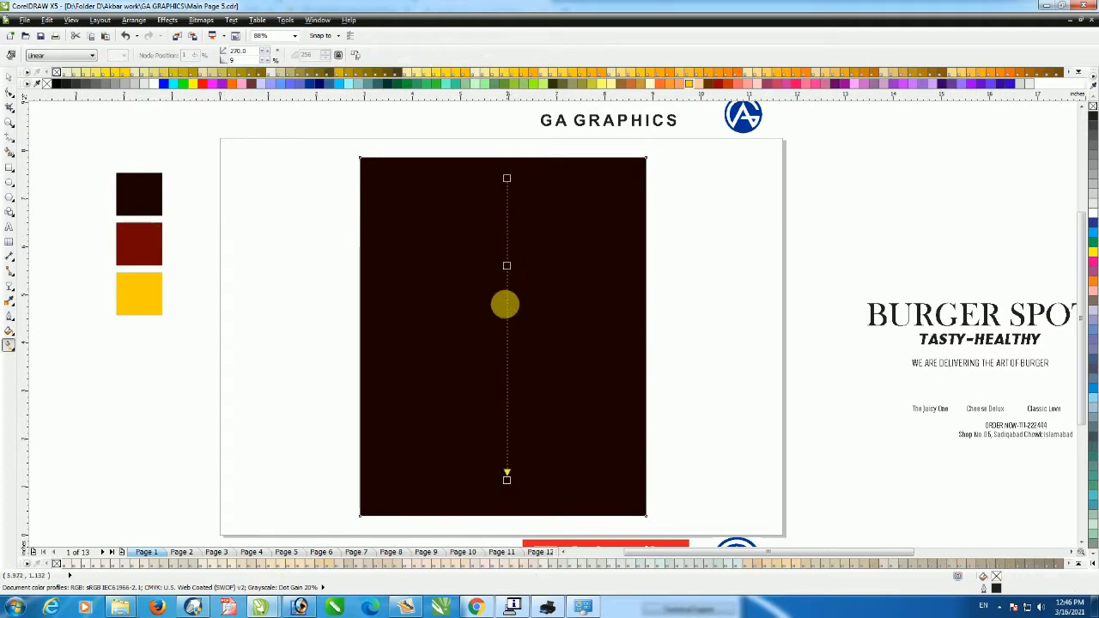
double_click(507, 382)
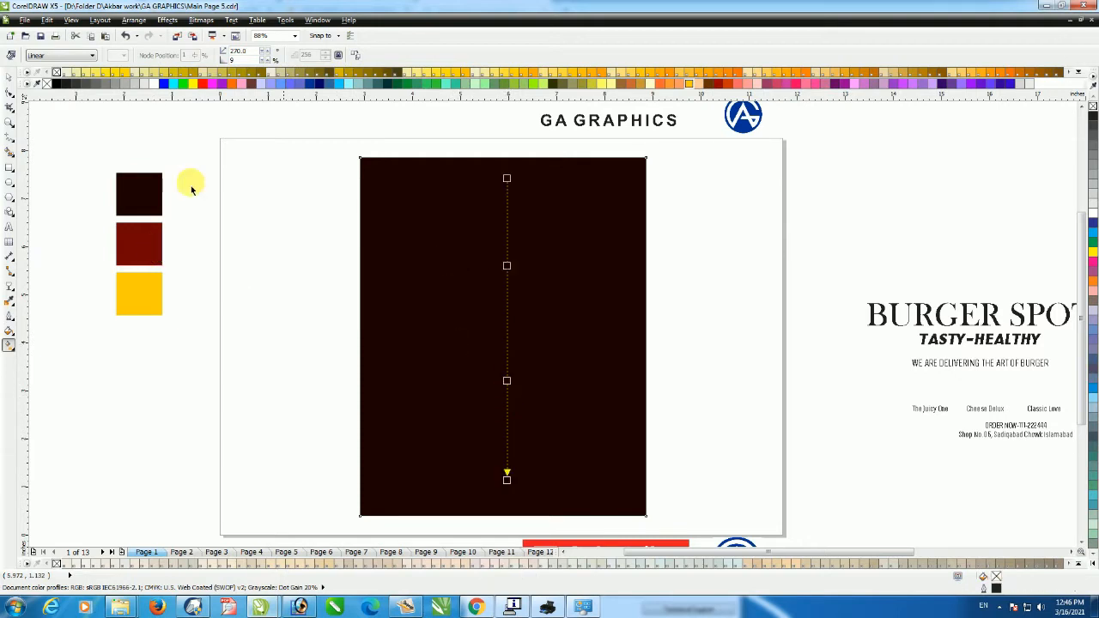
click(507, 380)
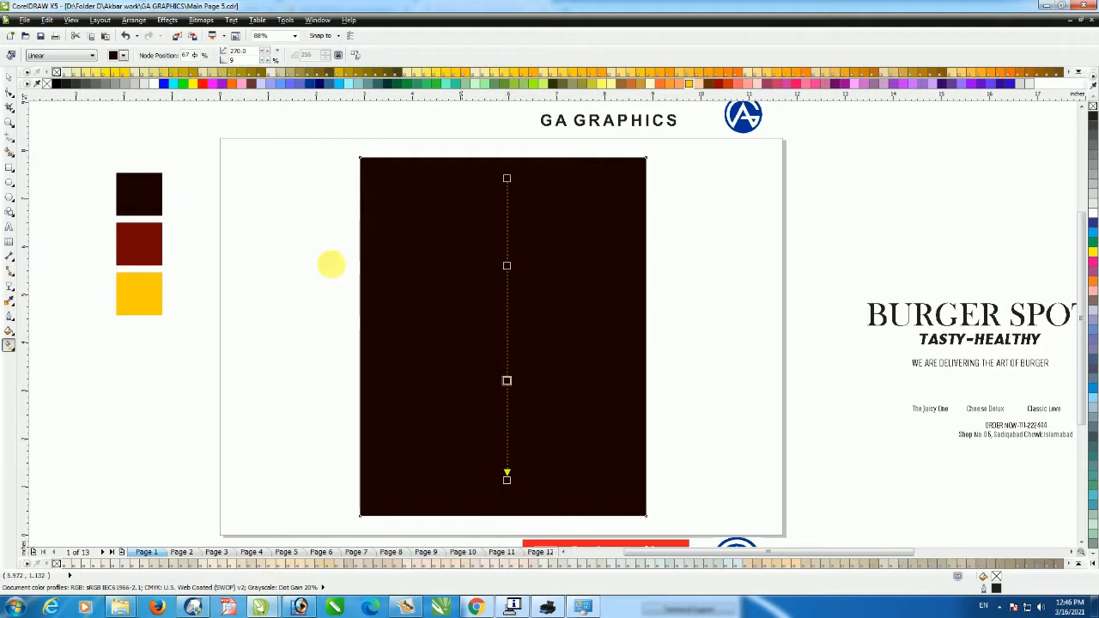
click(112, 56)
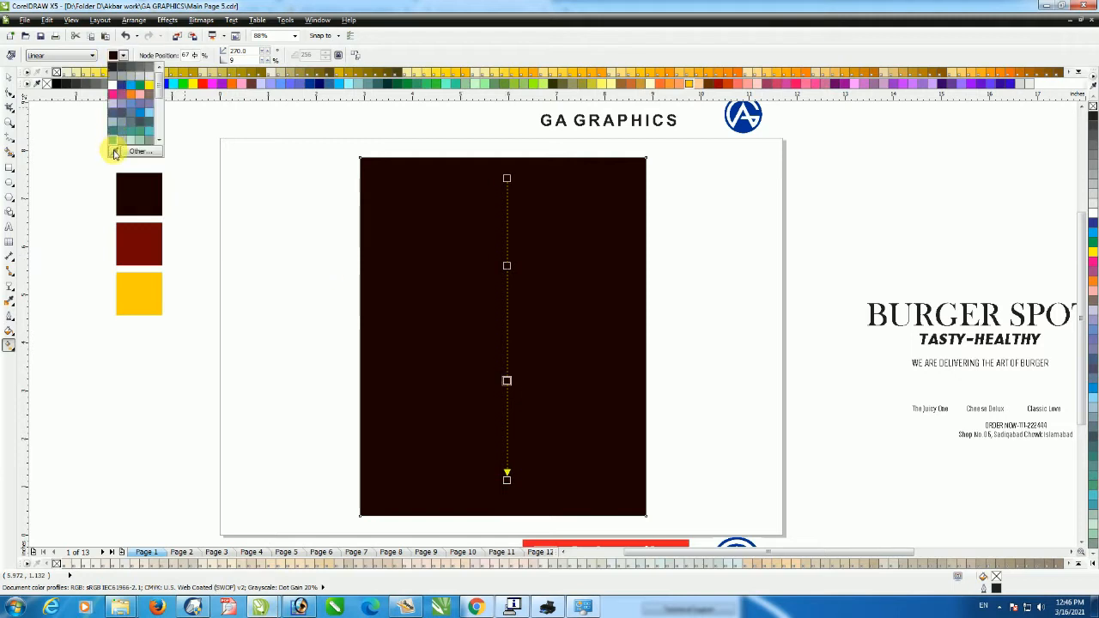
click(114, 152)
click(143, 246)
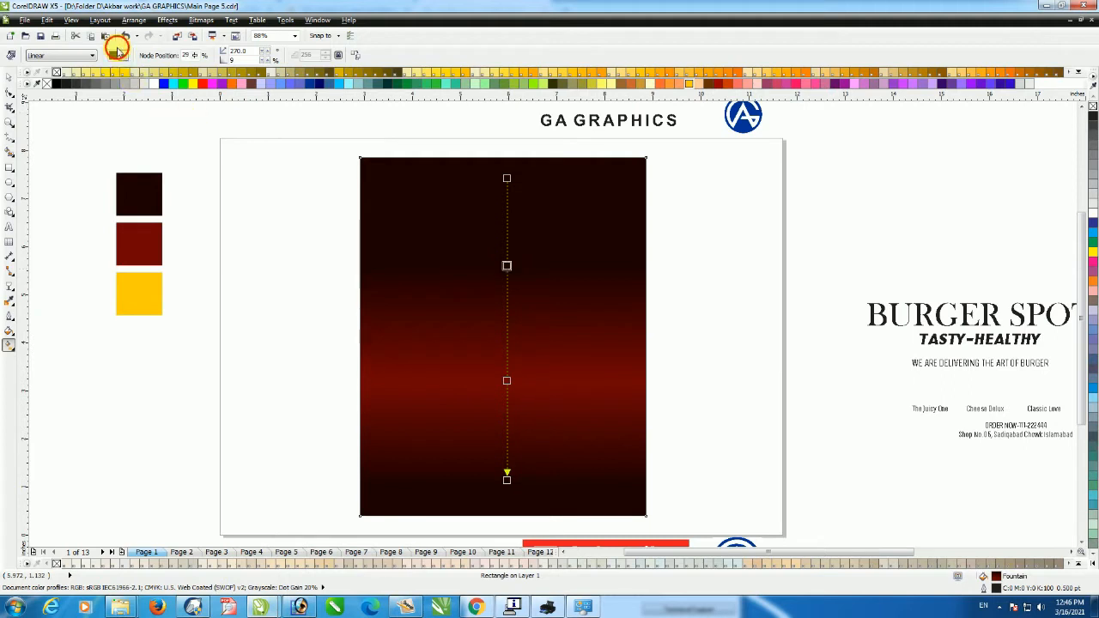
Colour the gradient's upper intermediate node with the dark red sampled from the sample square
click(118, 51)
click(115, 151)
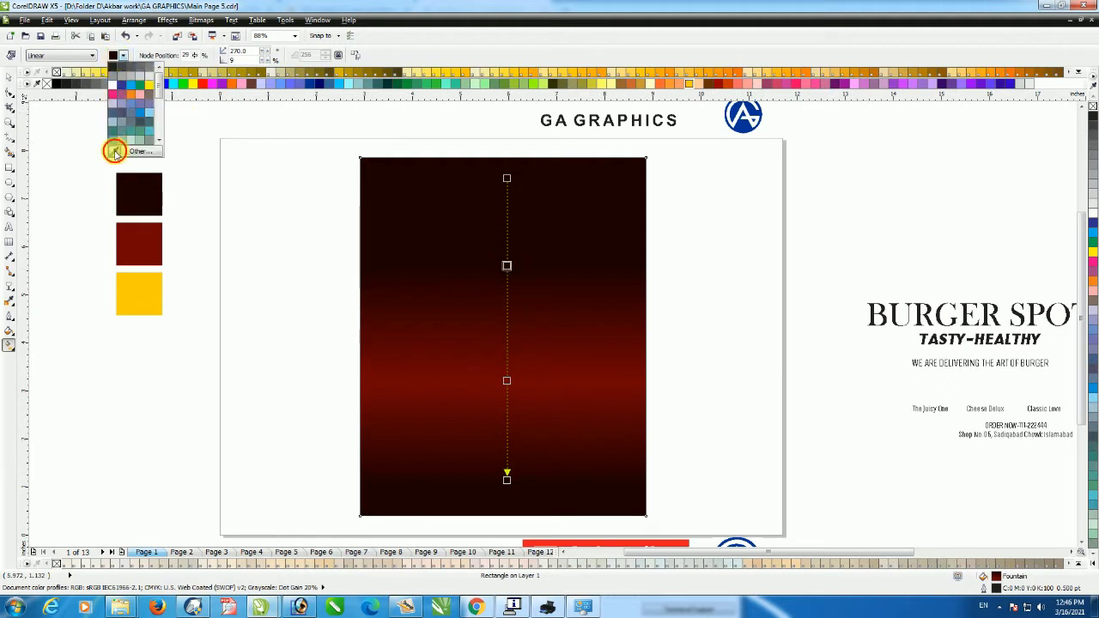
click(141, 233)
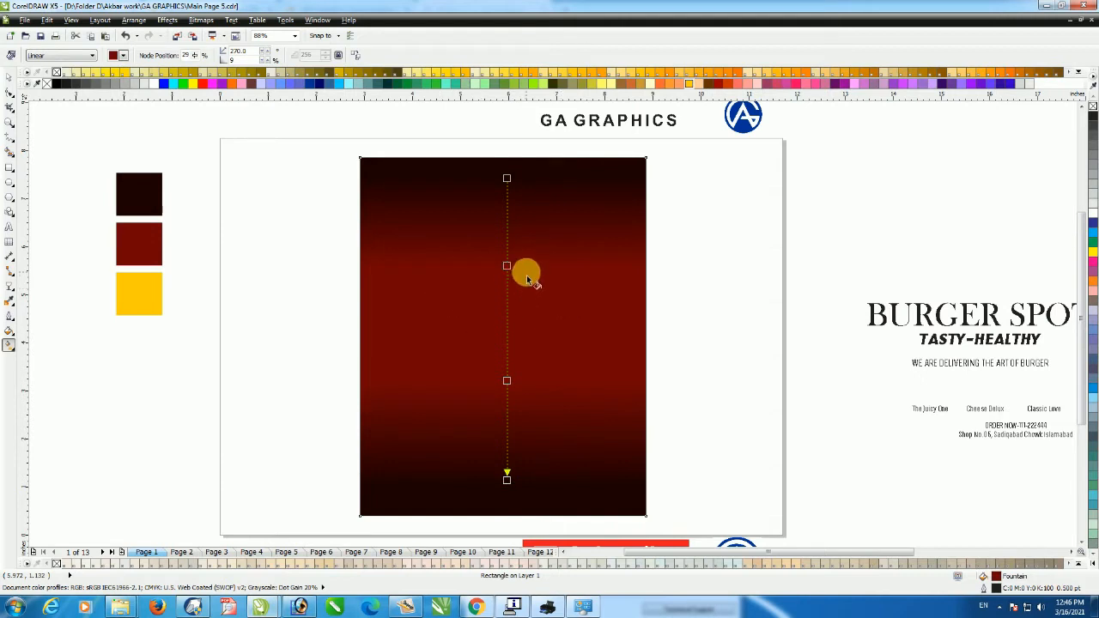
Lower the gradient's start node and position the two red nodes at 25% and 68%
key(space)
click(272, 305)
click(454, 258)
key(space)
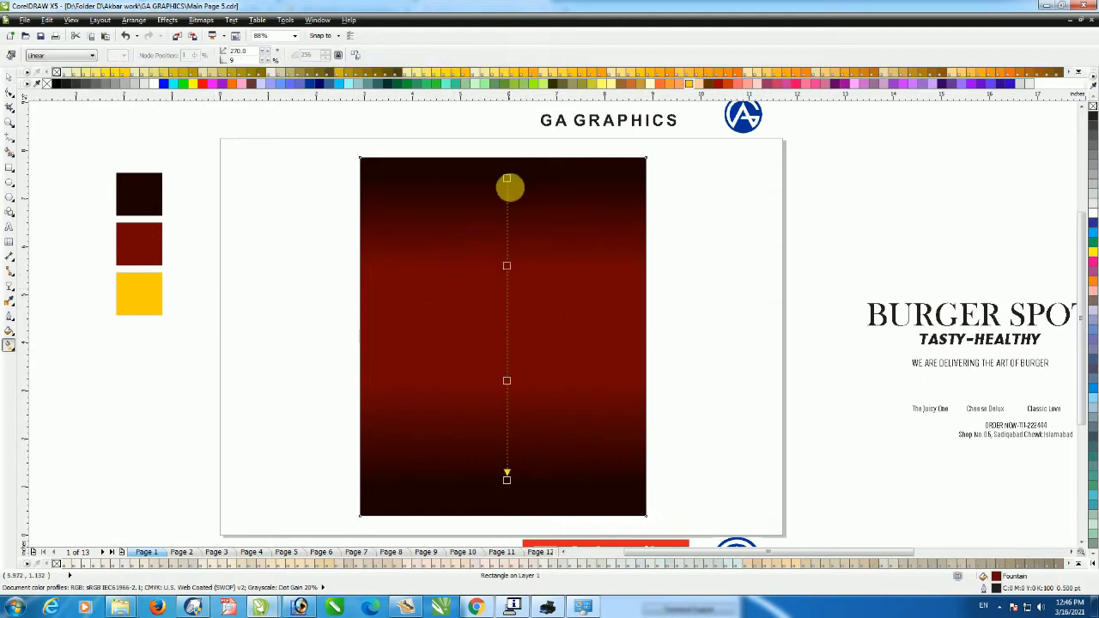
drag(506, 179, 505, 200)
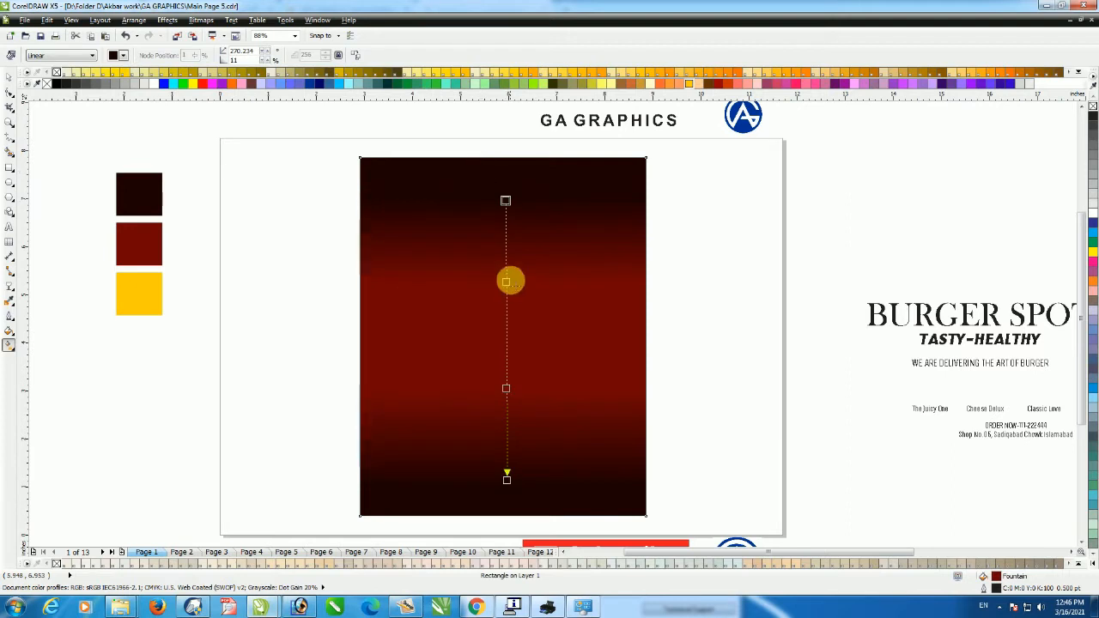
drag(506, 282, 506, 273)
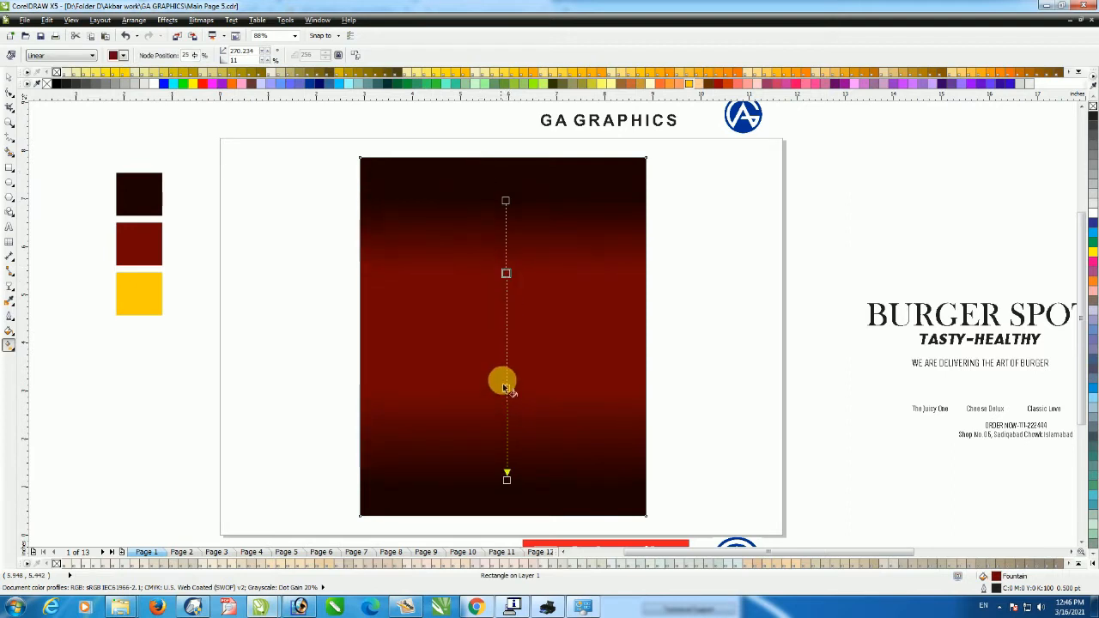
drag(506, 395, 507, 396)
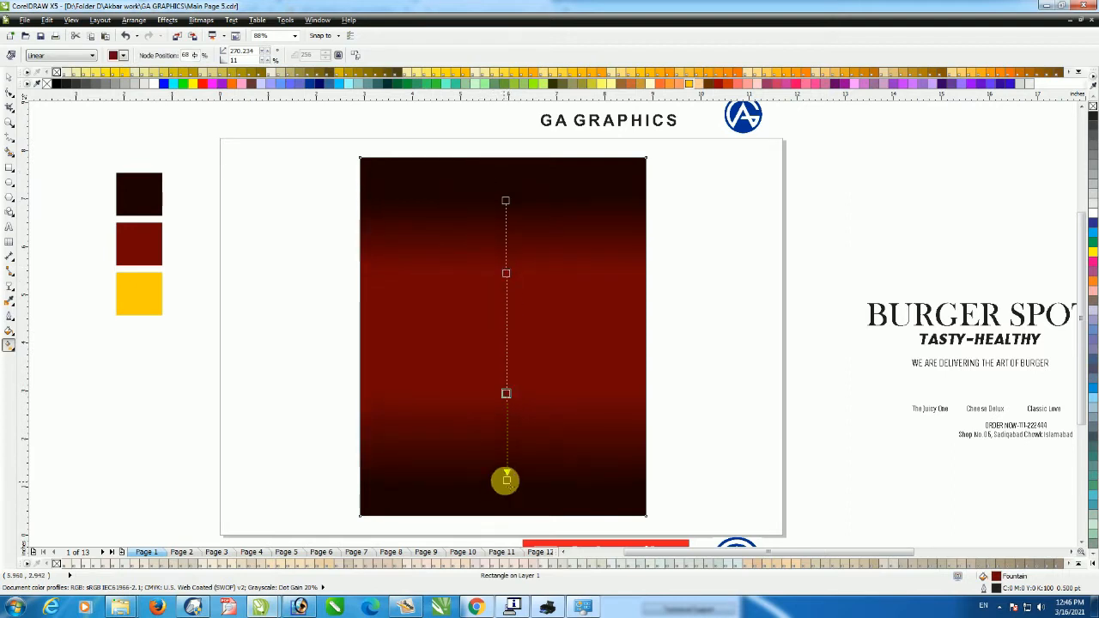
Move the gradient's end node lower and its start node higher at a 270° angle, with the upper red node at 23%
drag(506, 482, 494, 489)
drag(497, 397, 497, 390)
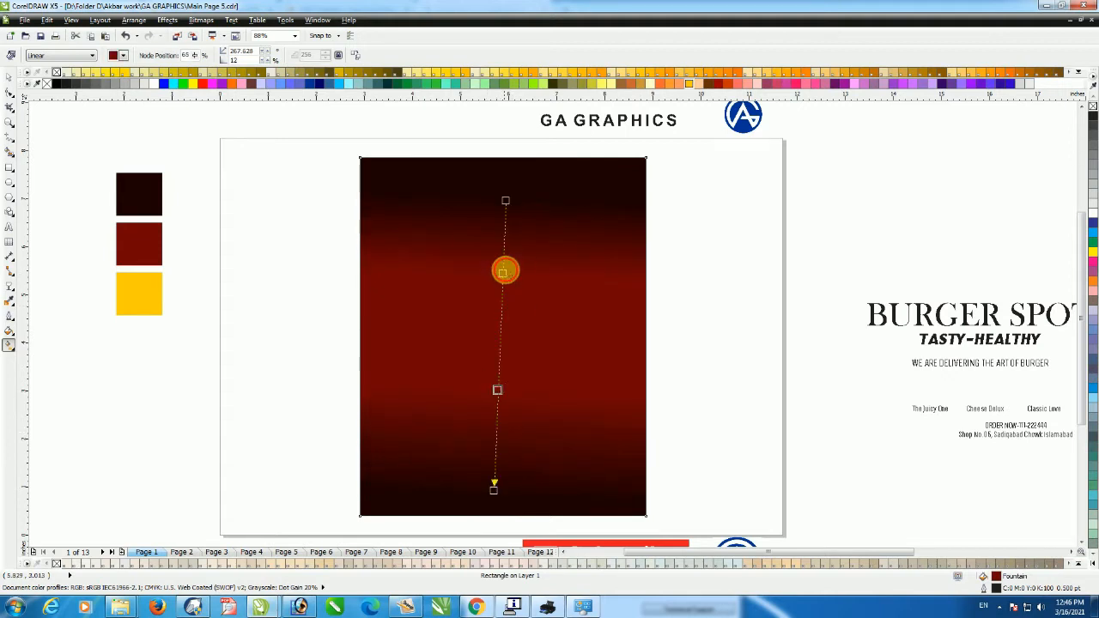
drag(504, 199, 493, 182)
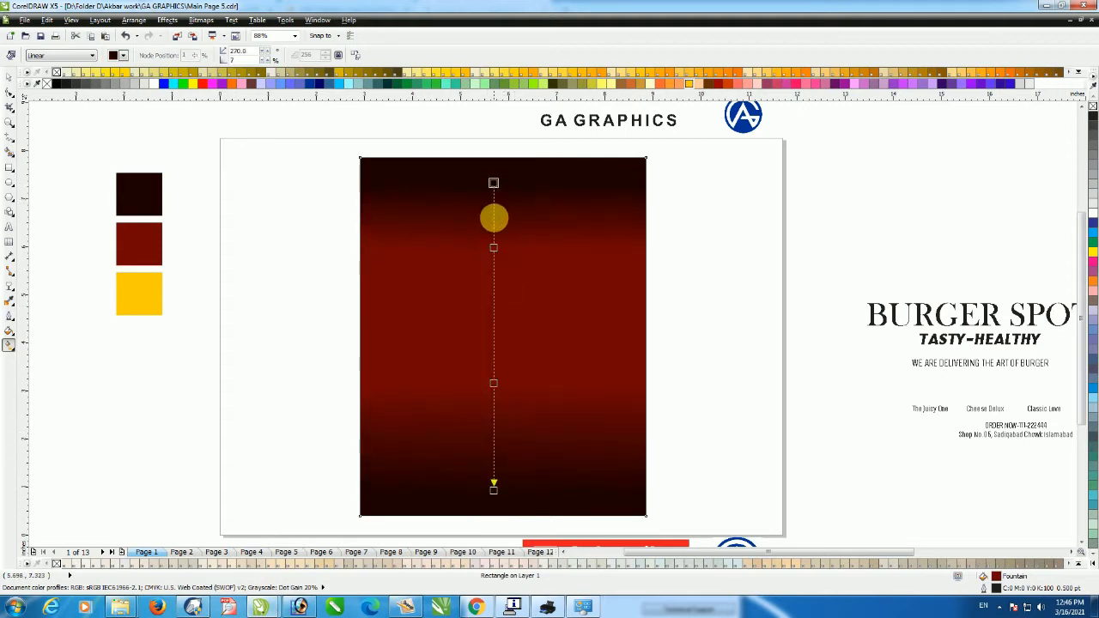
drag(493, 247, 495, 255)
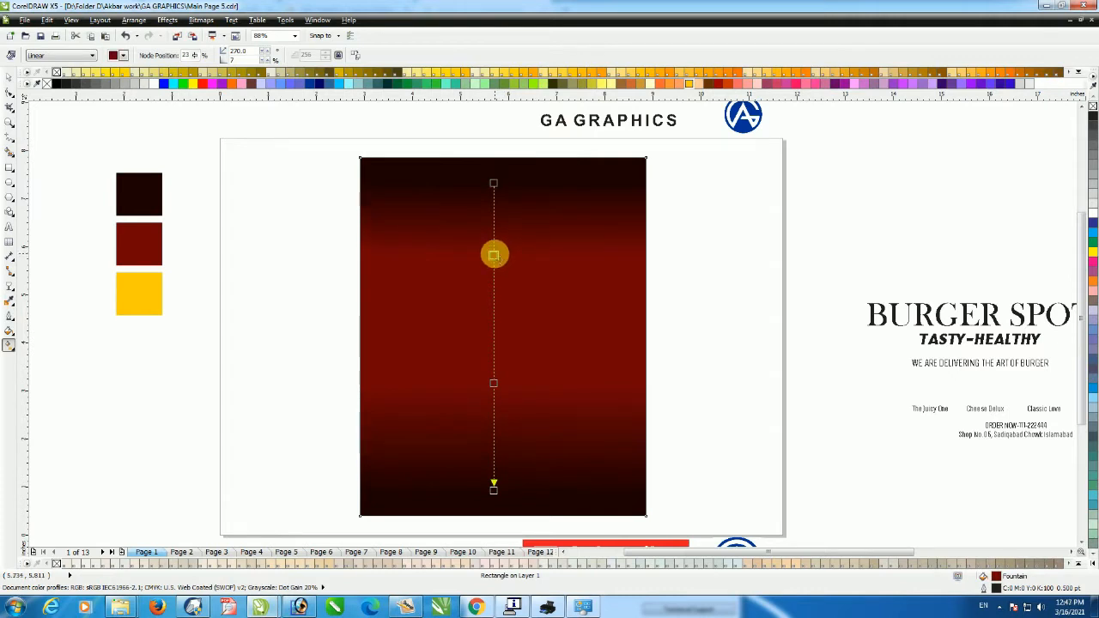
Refine the gradient fades with an added node at 18% and the upper red node at 26%, and remove the rectangle's outline
drag(493, 242, 493, 230)
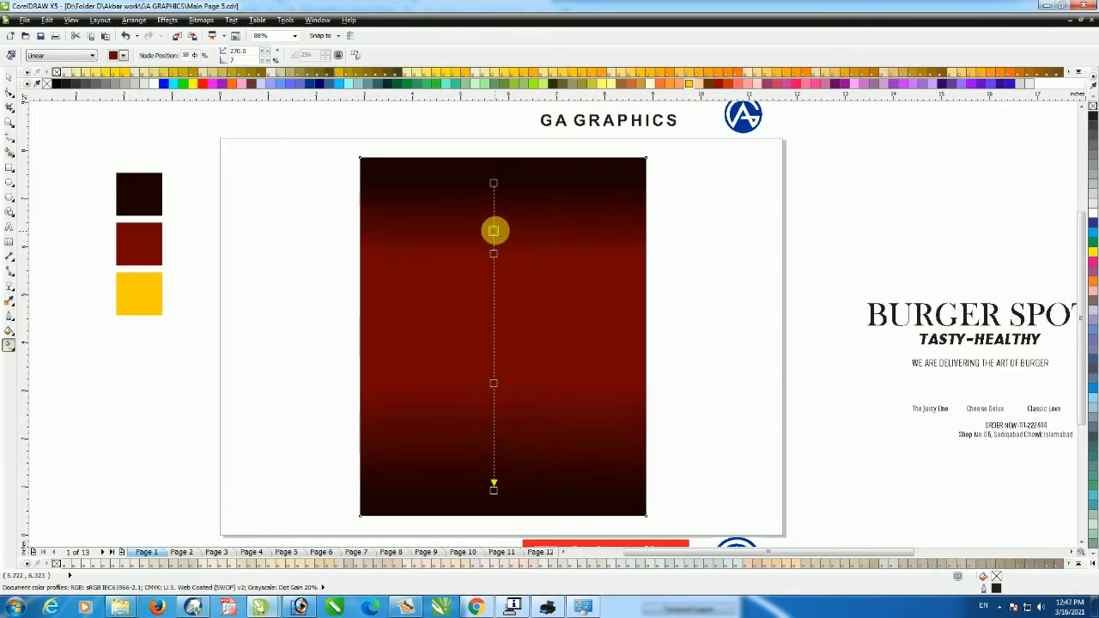
double_click(494, 263)
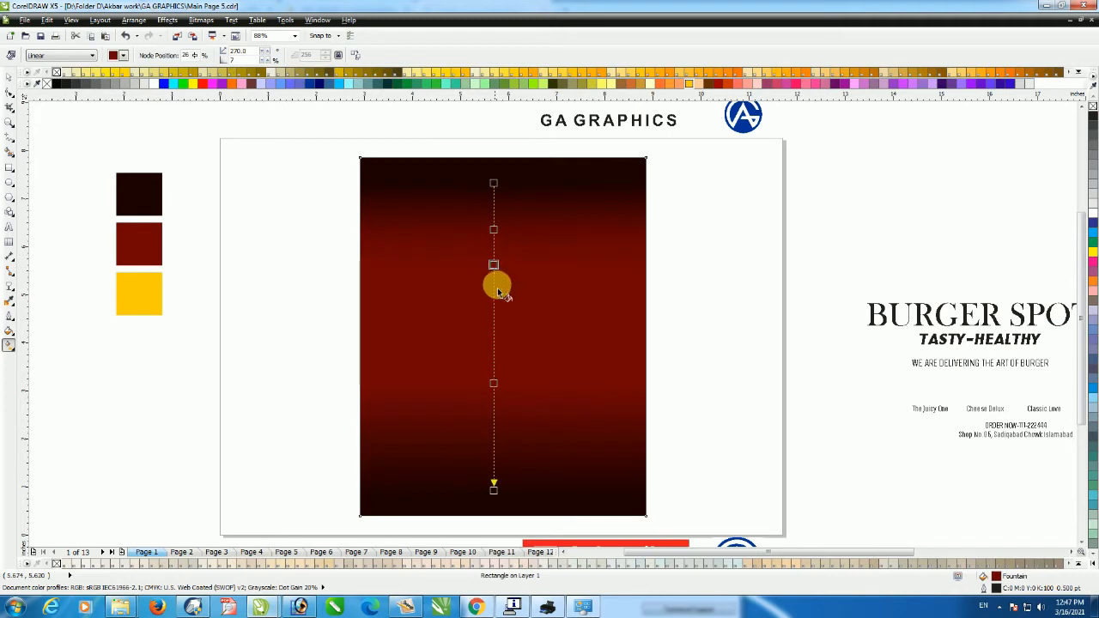
double_click(494, 413)
key(space)
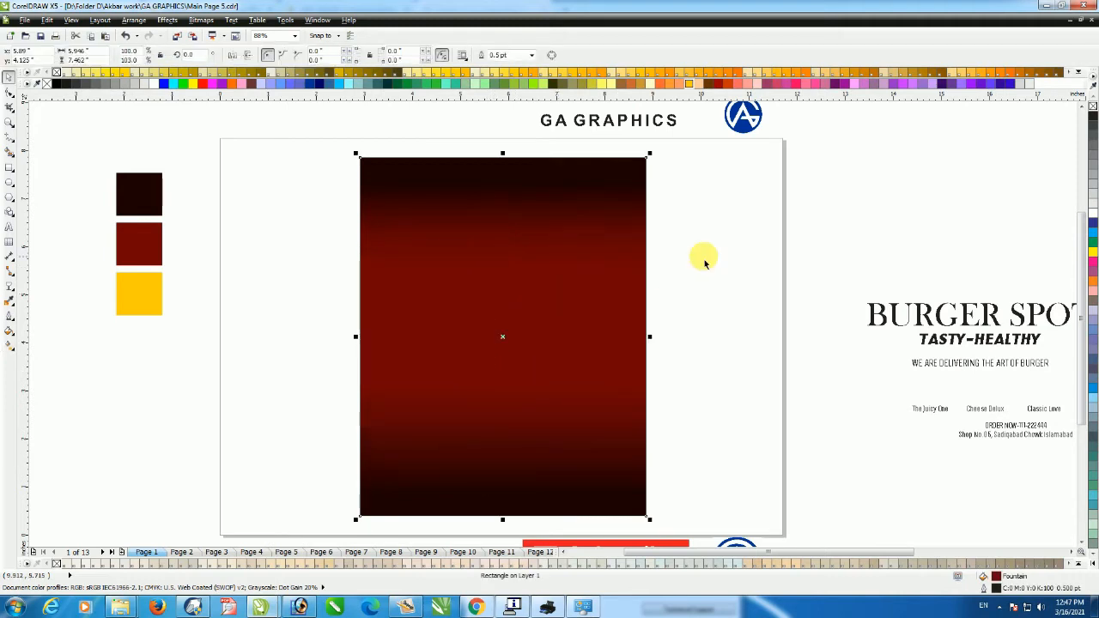
right_click(1093, 107)
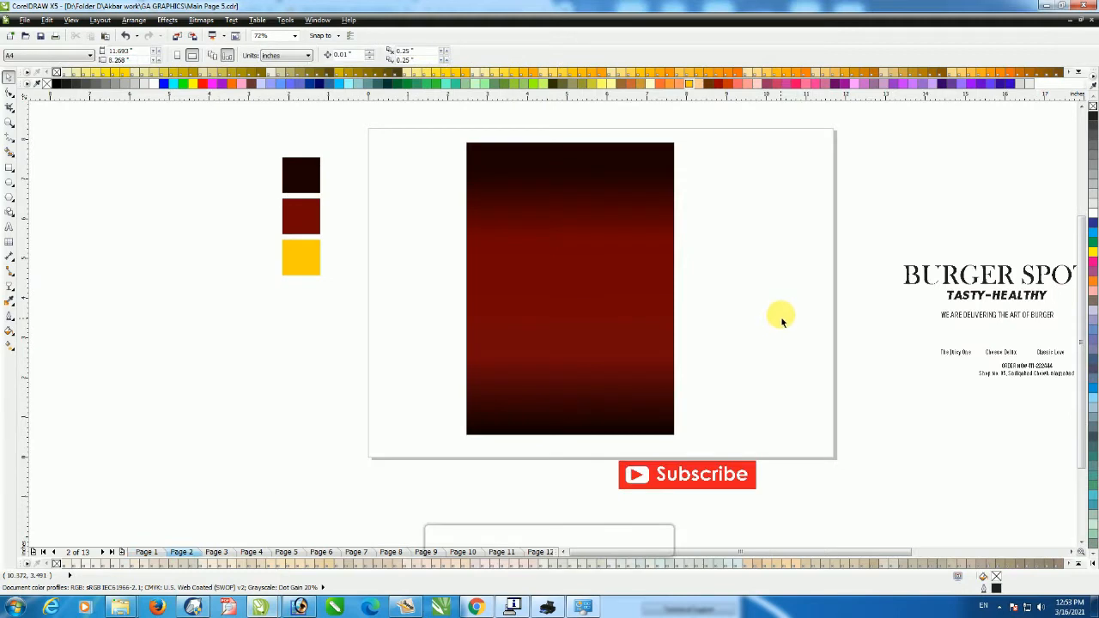
Place the BURGER SPOT title over the upper part of the gradient rectangle and reduce it to 43.207 pt
scroll(780, 316, down, 2)
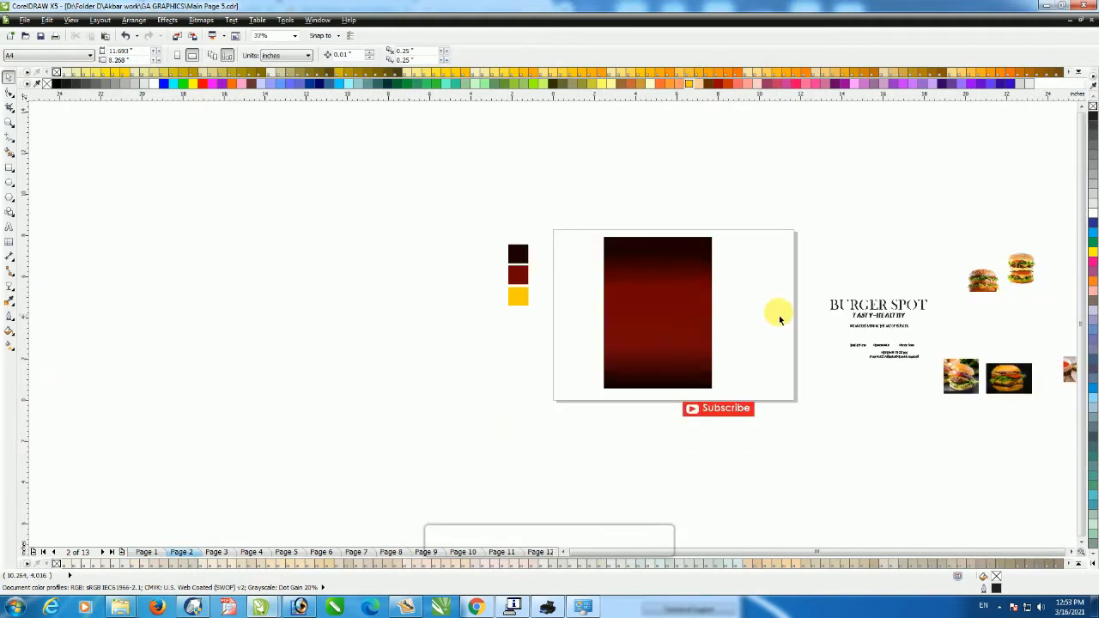
drag(874, 307, 677, 248)
scroll(730, 232, up, 3)
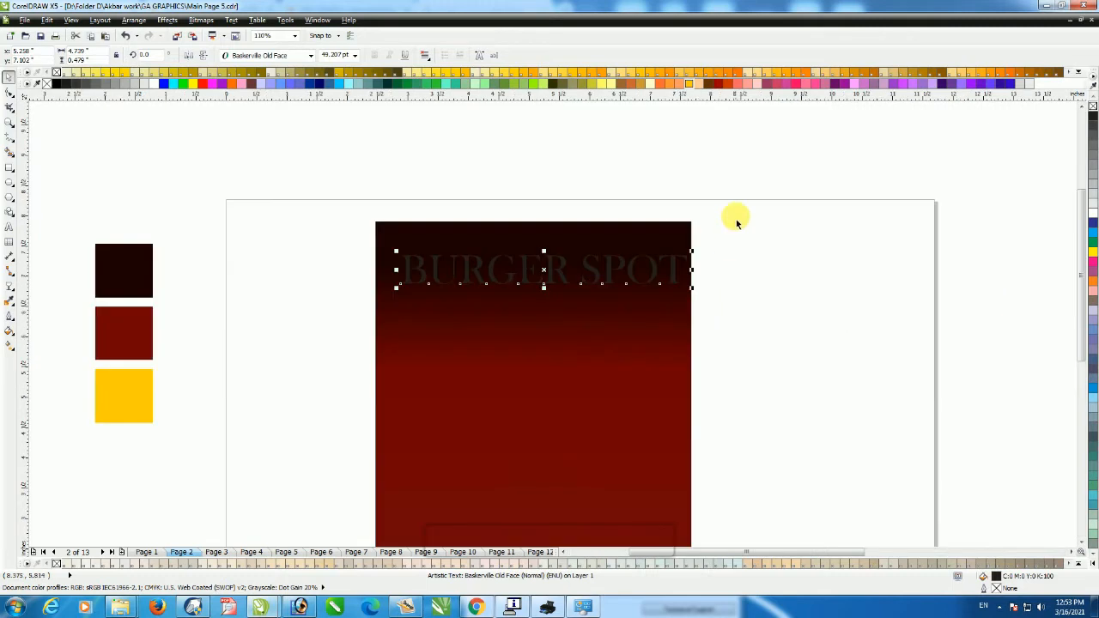
key(ctrl+KP_4)
key(ctrl+KP_4)
key(ctrl+KP_4)
key(ctrl+KP_4)
key(ctrl+KP_4)
key(ctrl+KP_4)
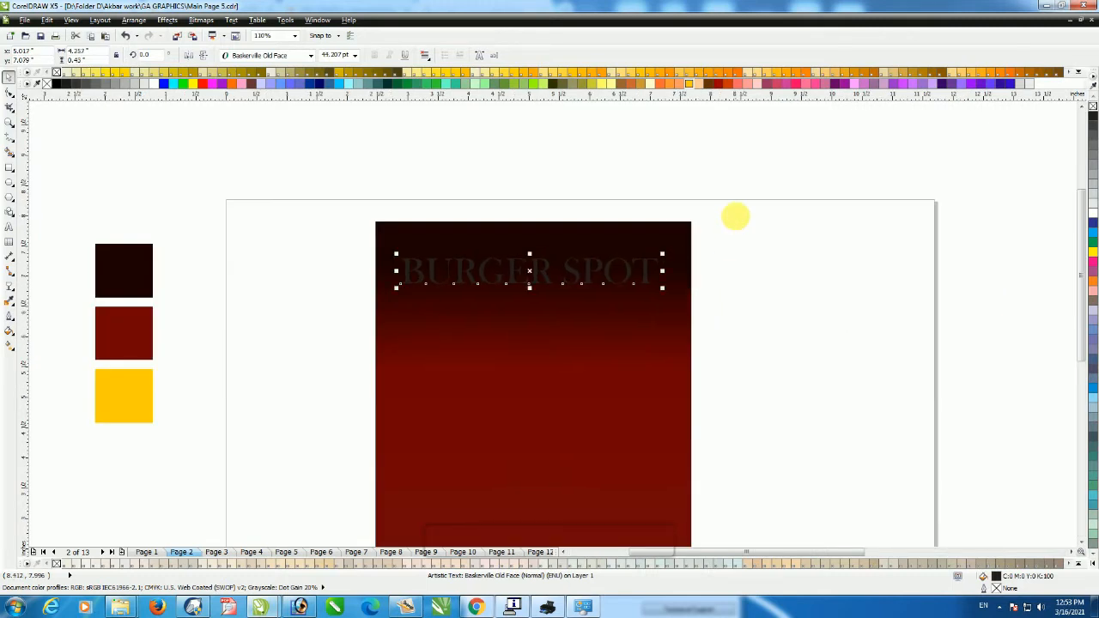
Centre the BURGER SPOT title horizontally on the gradient rectangle
shift+click(567, 349)
key(c)
click(781, 245)
click(546, 273)
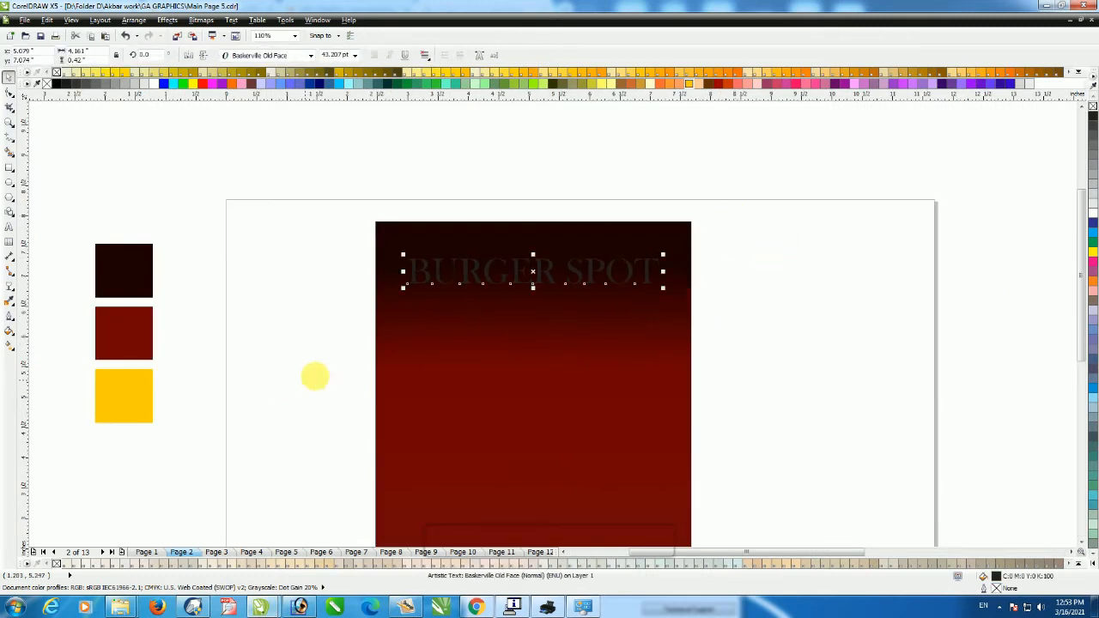
Nudge the BURGER SPOT title upward to a Y position of 7.254 inches
key(Up)
key(Up)
key(Up)
key(Up)
key(Up)
key(Up)
key(Up)
key(Up)
key(Up)
key(Up)
key(Up)
key(Up)
key(Up)
key(Up)
key(Up)
key(Up)
key(Up)
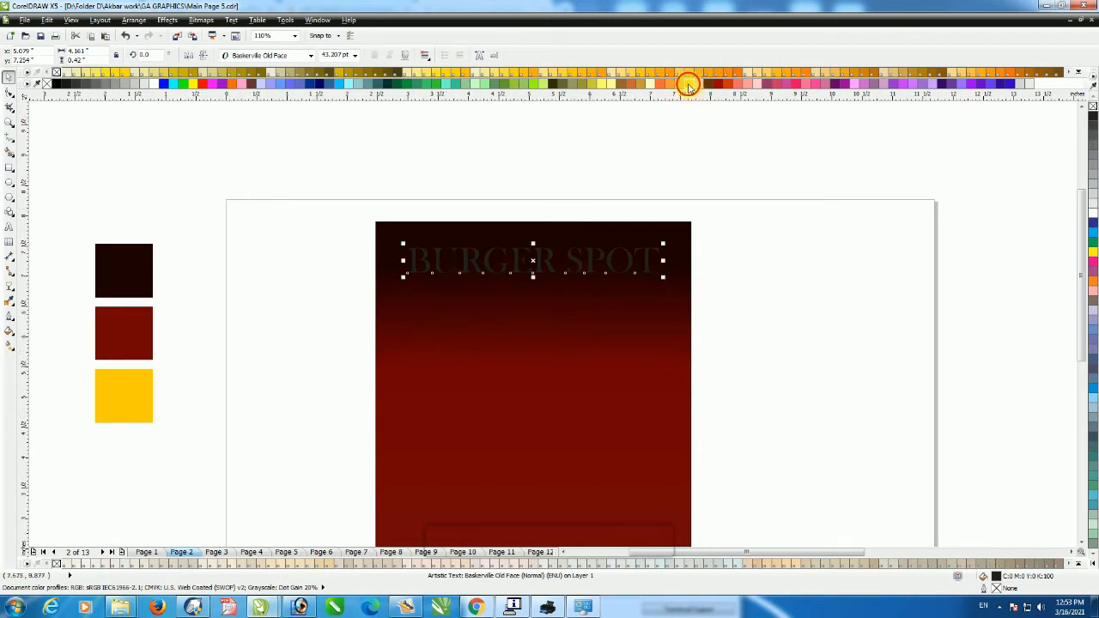
Fill the BURGER SPOT title with yellow (#FFCC00) and align it to the rectangle's horizontal centre
drag(691, 84, 461, 271)
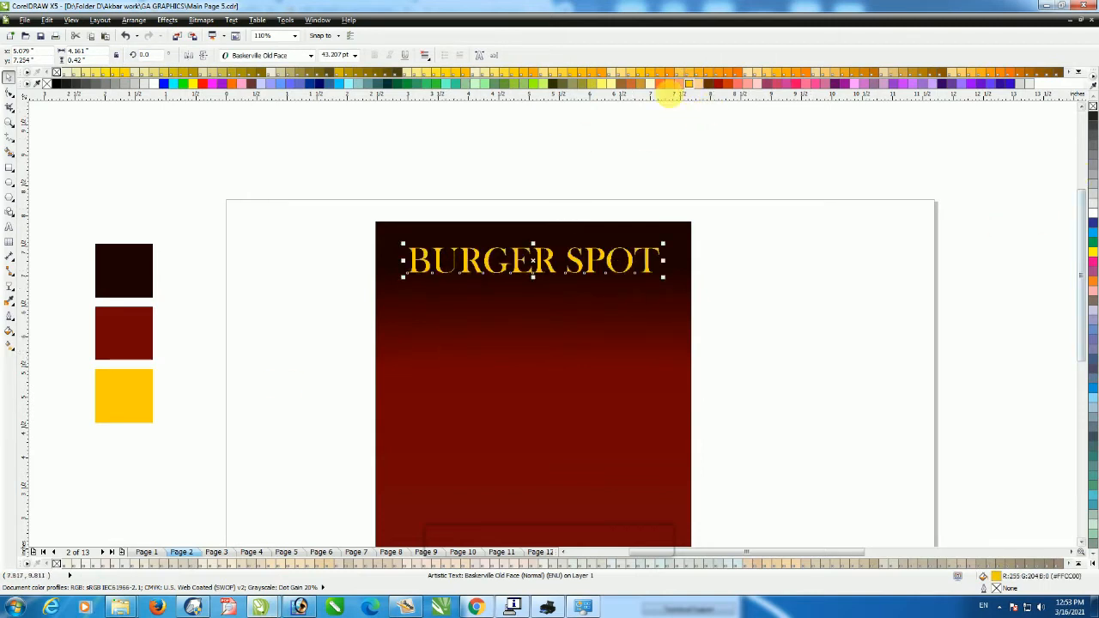
click(645, 302)
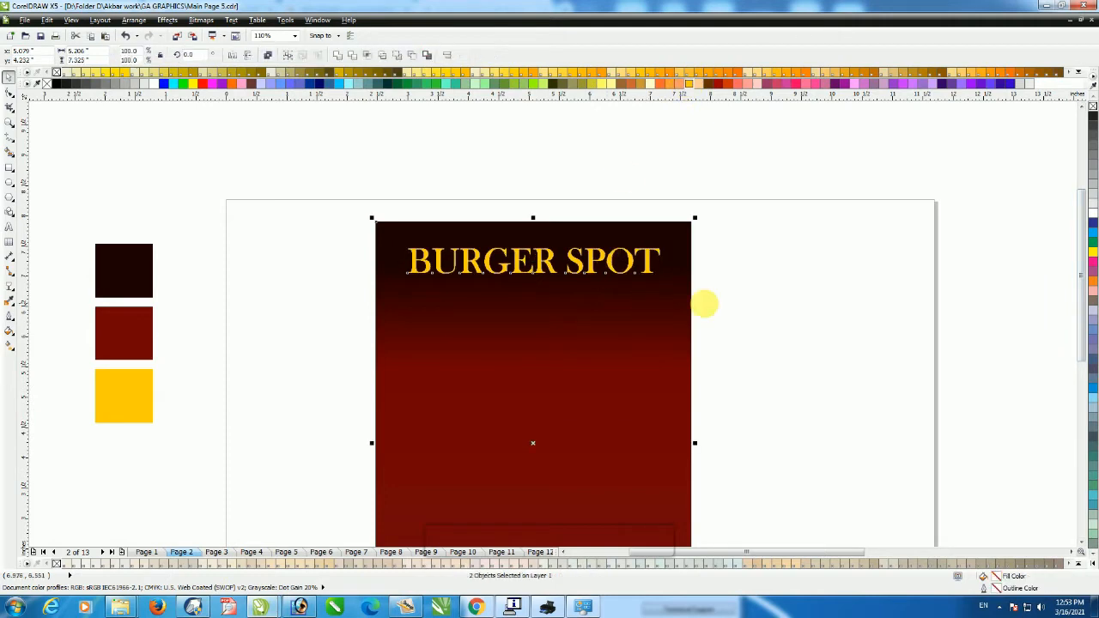
click(819, 300)
Place the TASTY-HEALTHY tagline directly beneath the BURGER SPOT title and fill it with white
scroll(819, 299, down, 4)
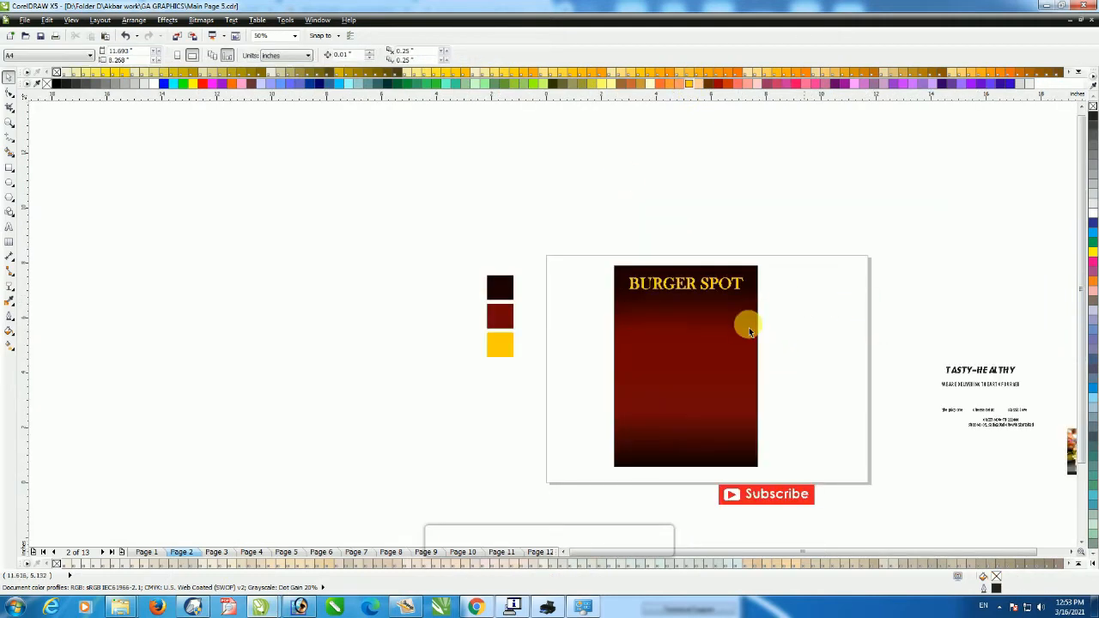
scroll(1002, 378, up, 3)
click(1003, 383)
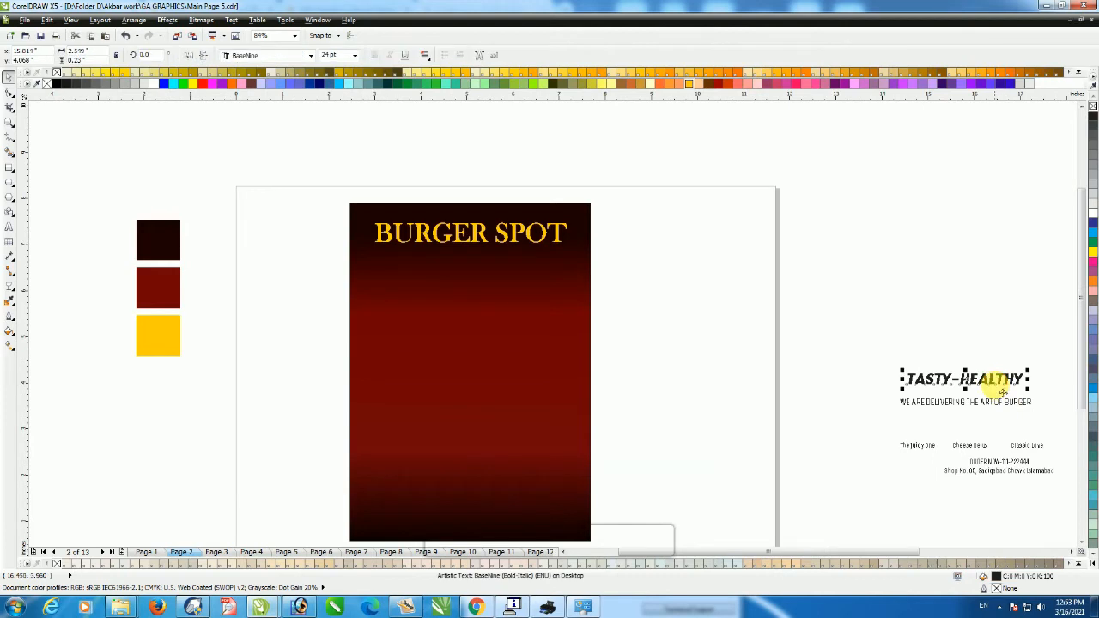
drag(639, 330, 498, 267)
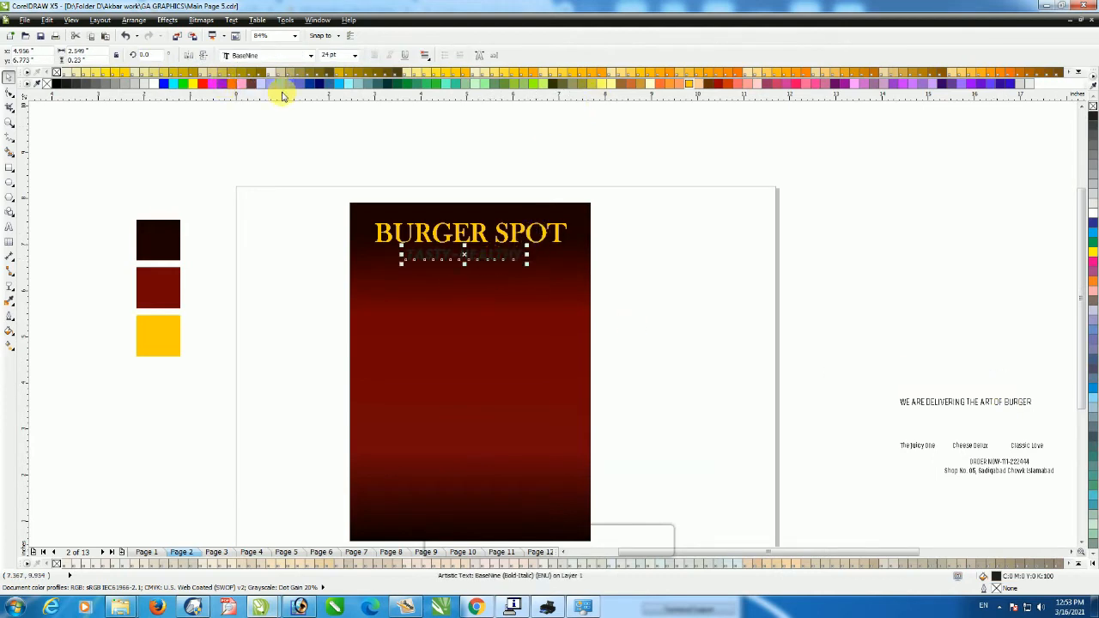
click(156, 83)
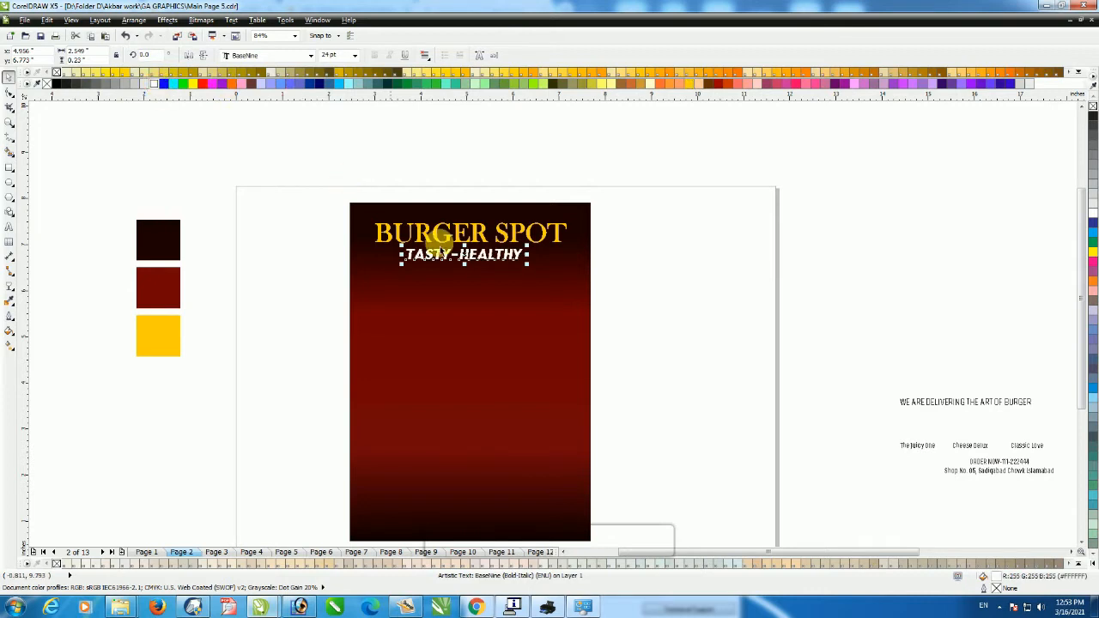
Reduce the TASTY-HEALTHY tagline to 21 pt and centre it horizontally on the gradient rectangle
key(ctrl+KP_2)
key(ctrl+KP_2)
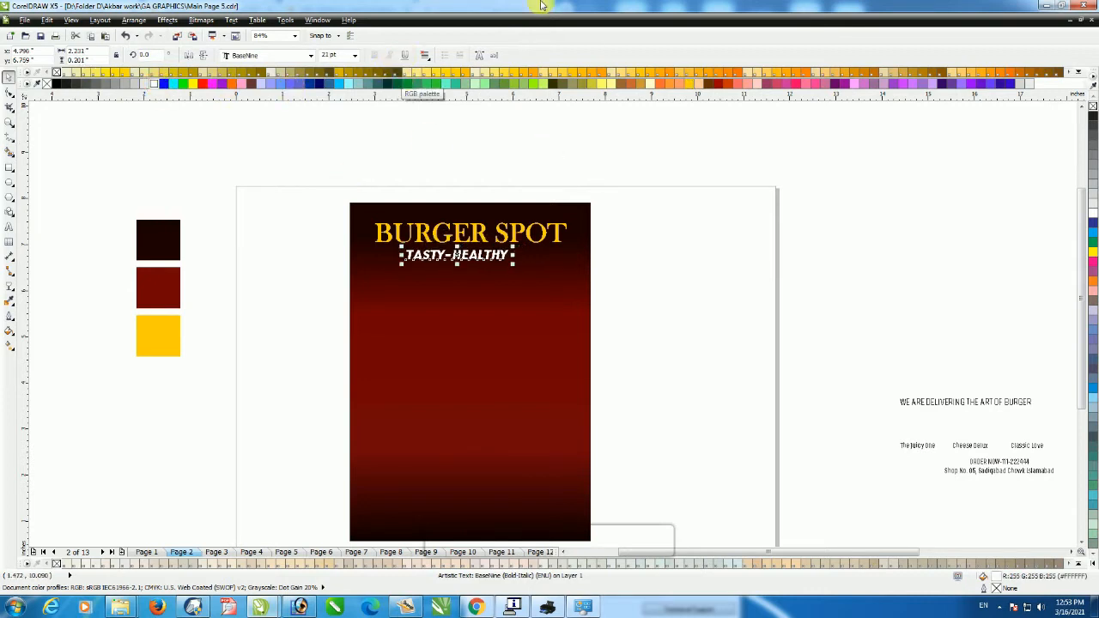
shift+click(521, 234)
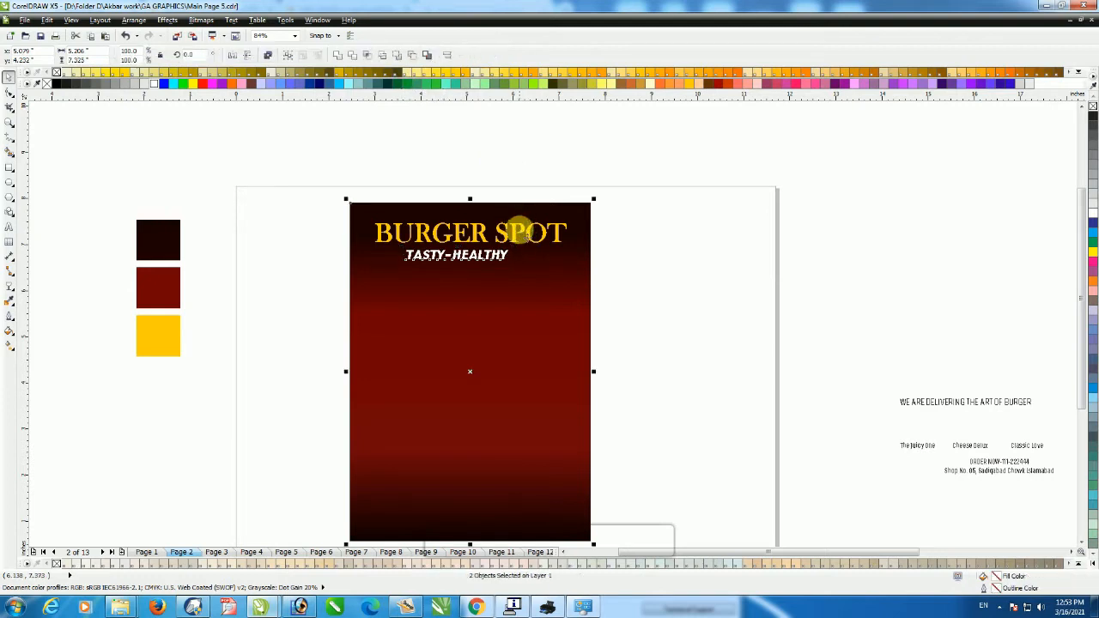
click(654, 275)
scroll(650, 300, down, 2)
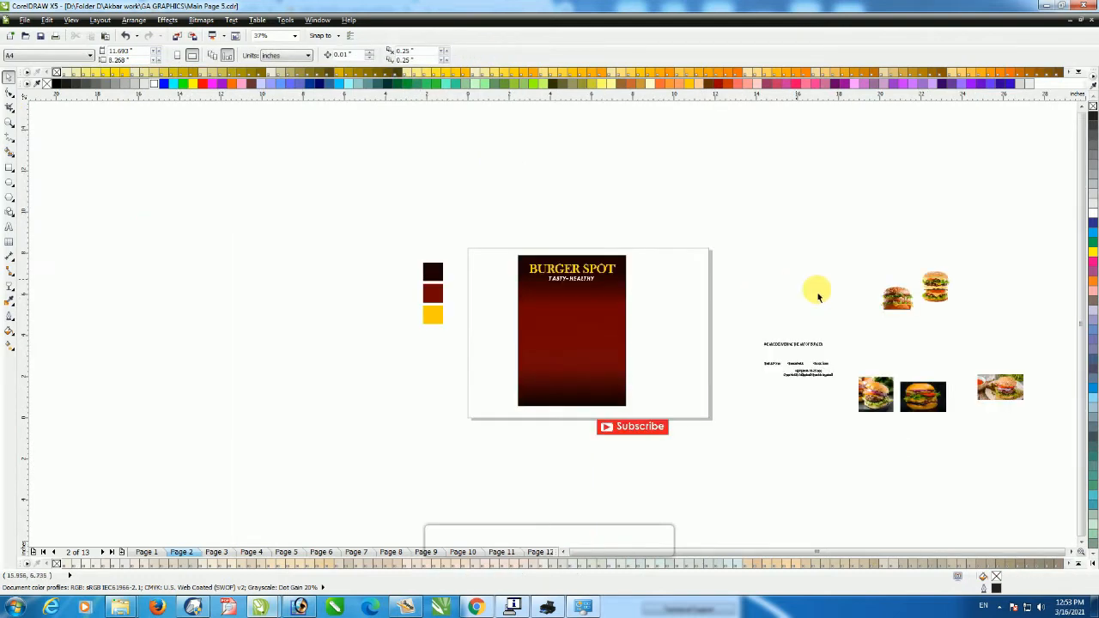
Place the double-patty burger image on the flyer below the tagline and enlarge it to about 4.606 inches wide
drag(903, 311, 567, 317)
scroll(630, 421, up, 2)
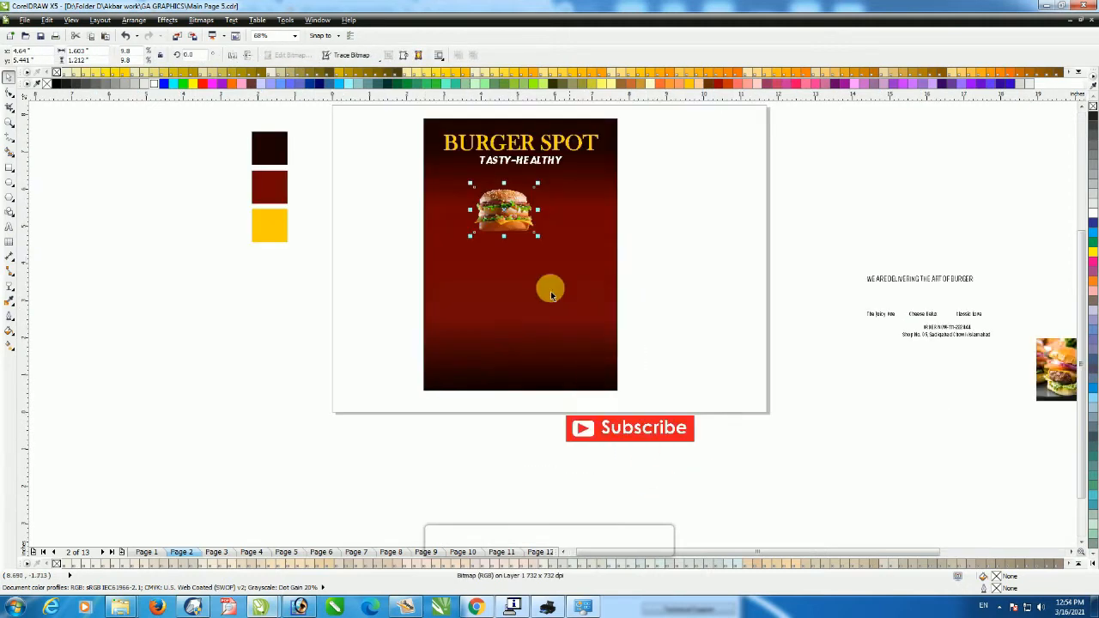
drag(538, 236, 608, 289)
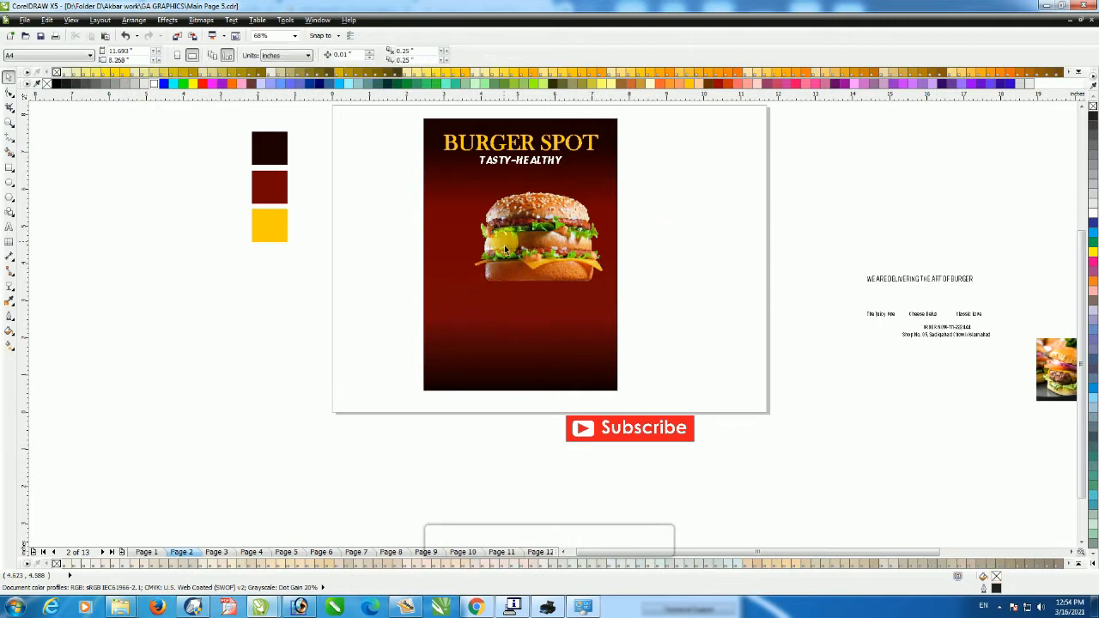
drag(473, 290, 442, 307)
key(ctrl+z)
click(349, 307)
click(484, 289)
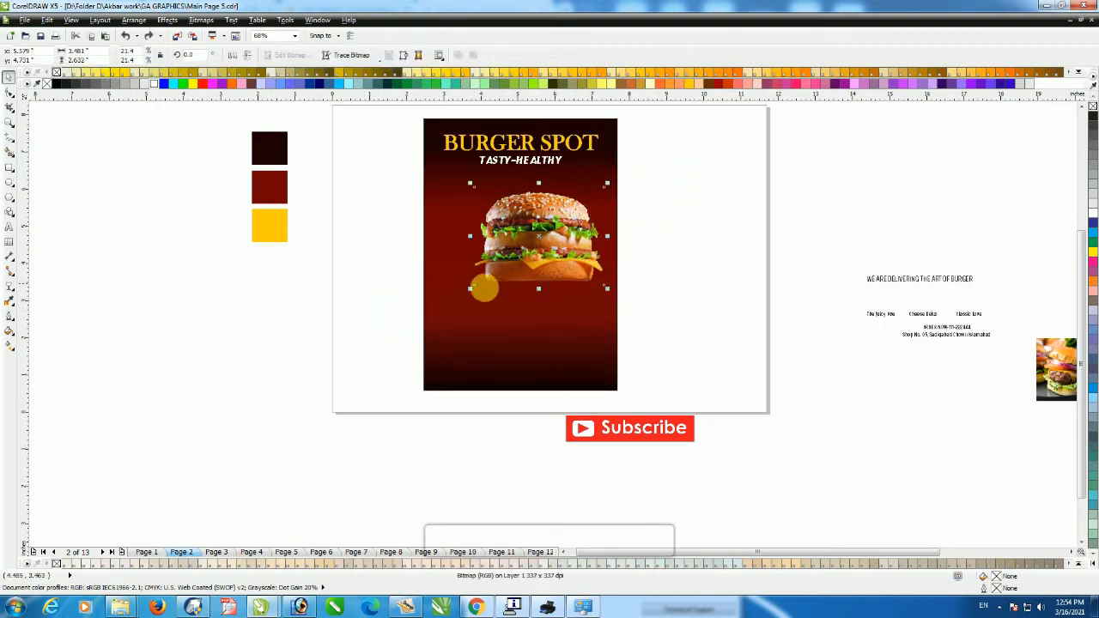
drag(469, 289, 430, 319)
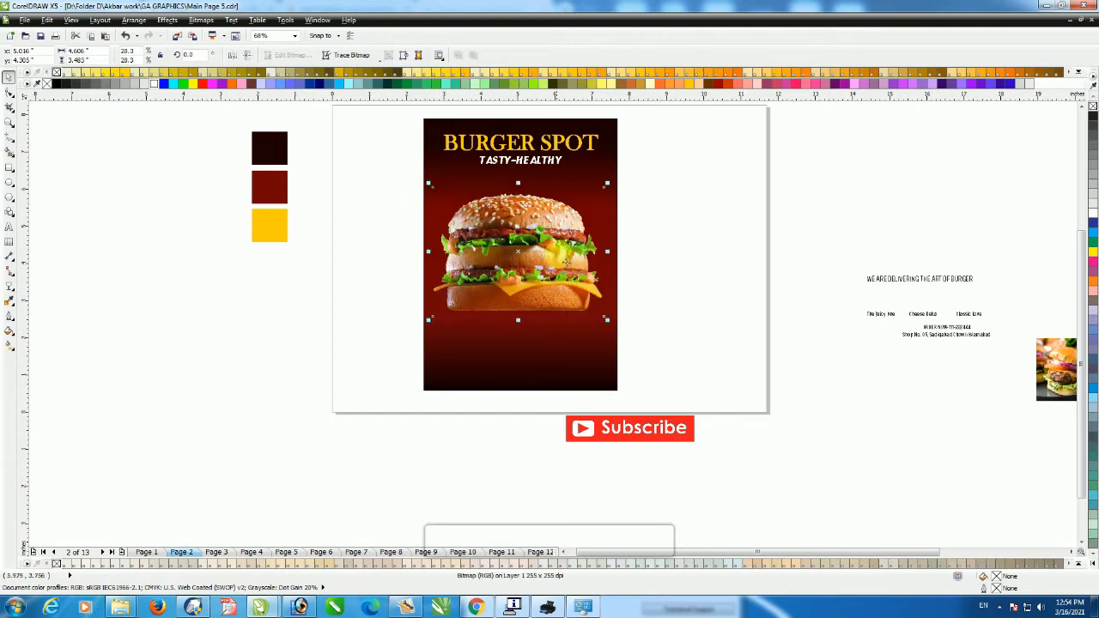
Nudge the burger image up to a Y position of 4.565 inches and centre it horizontally on the gradient rectangle
scroll(603, 366, up, 2)
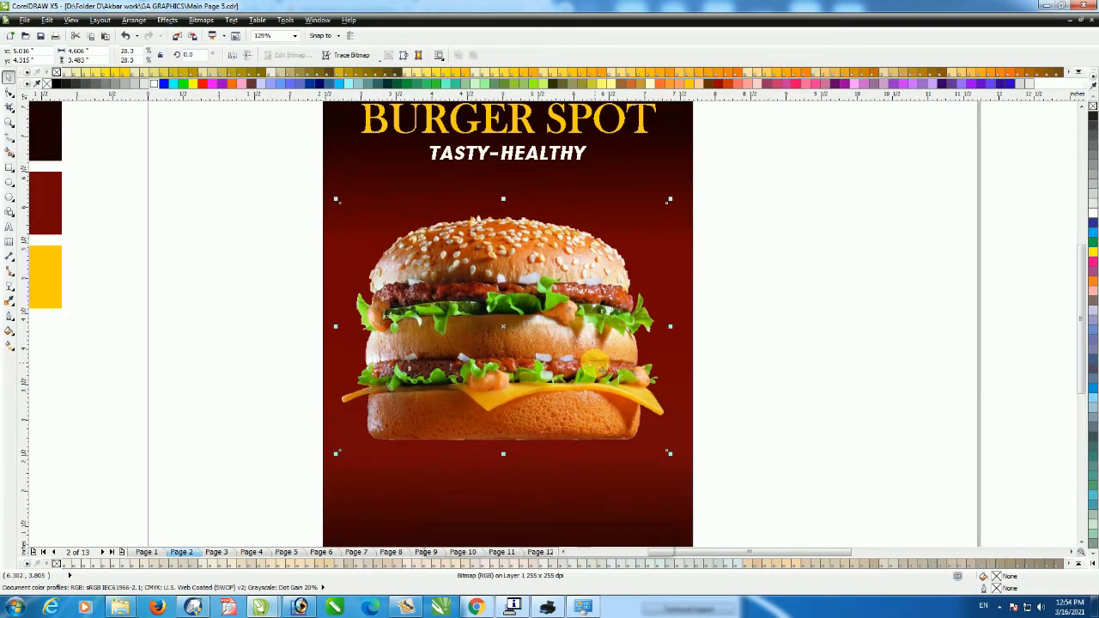
key(Up)
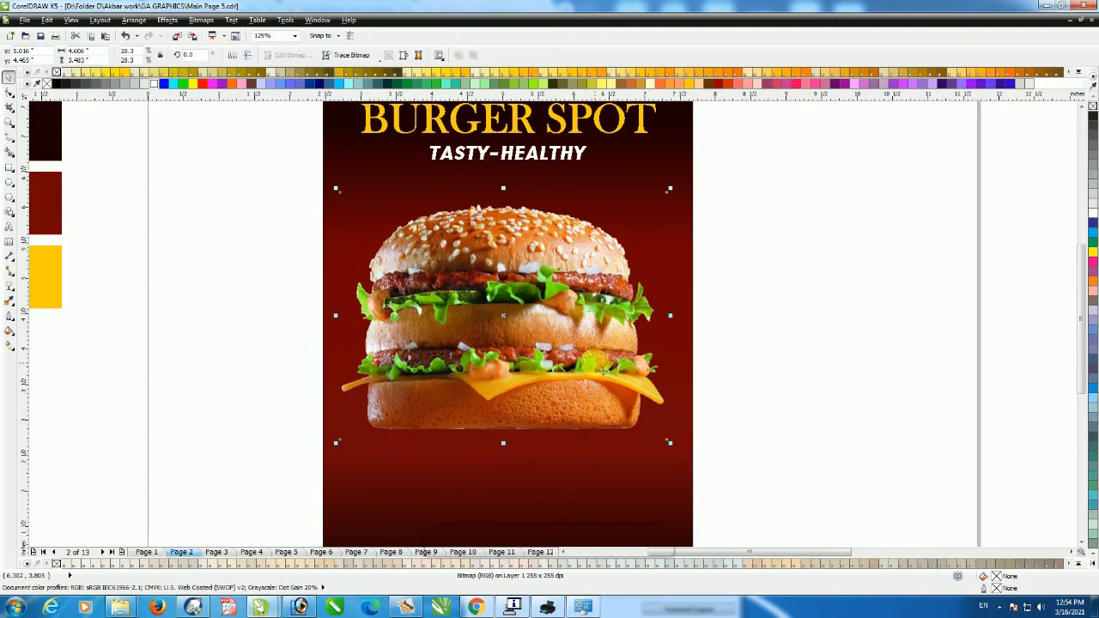
key(Up)
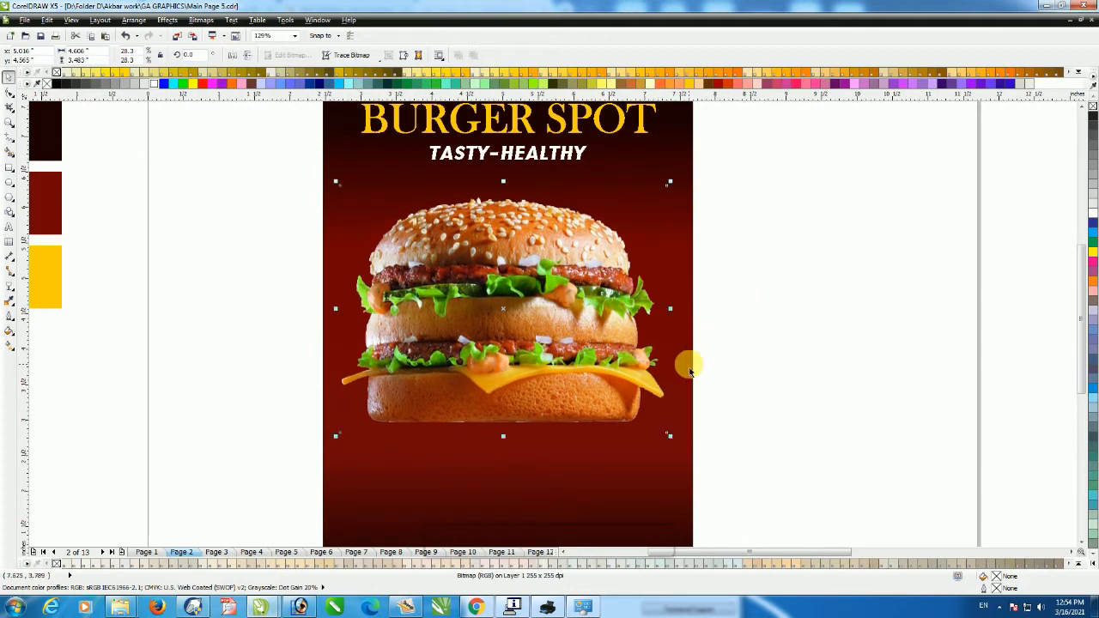
shift+click(691, 367)
key(c)
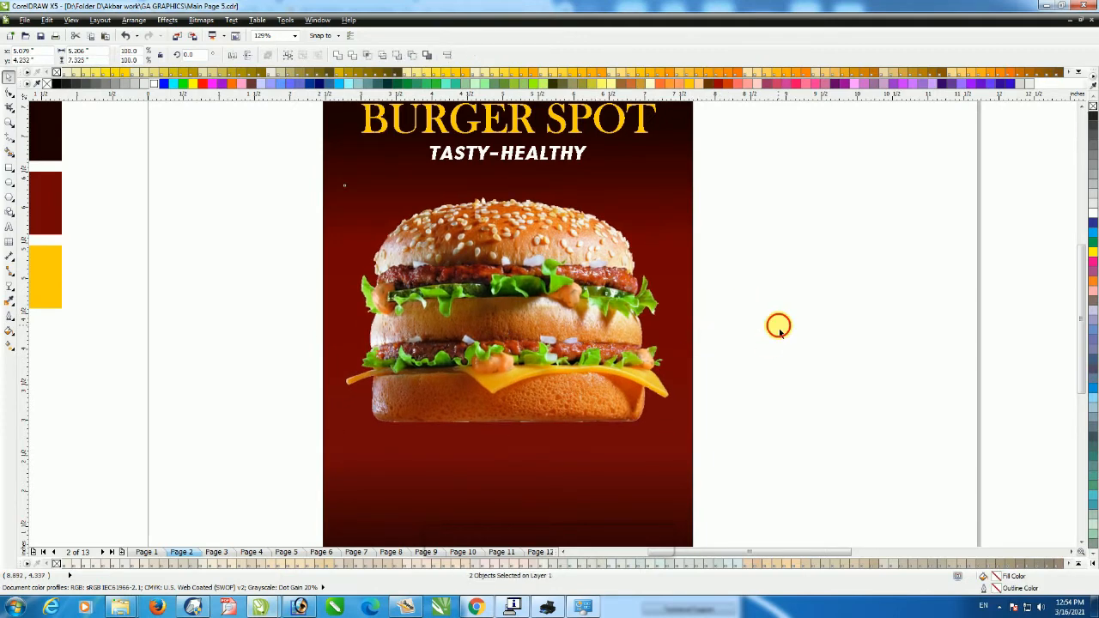
click(780, 327)
Draw a star about 0.76 inches wide on the empty area beside the flyer and give it 25 points
scroll(711, 319, down, 4)
key(F2)
drag(579, 184, 714, 354)
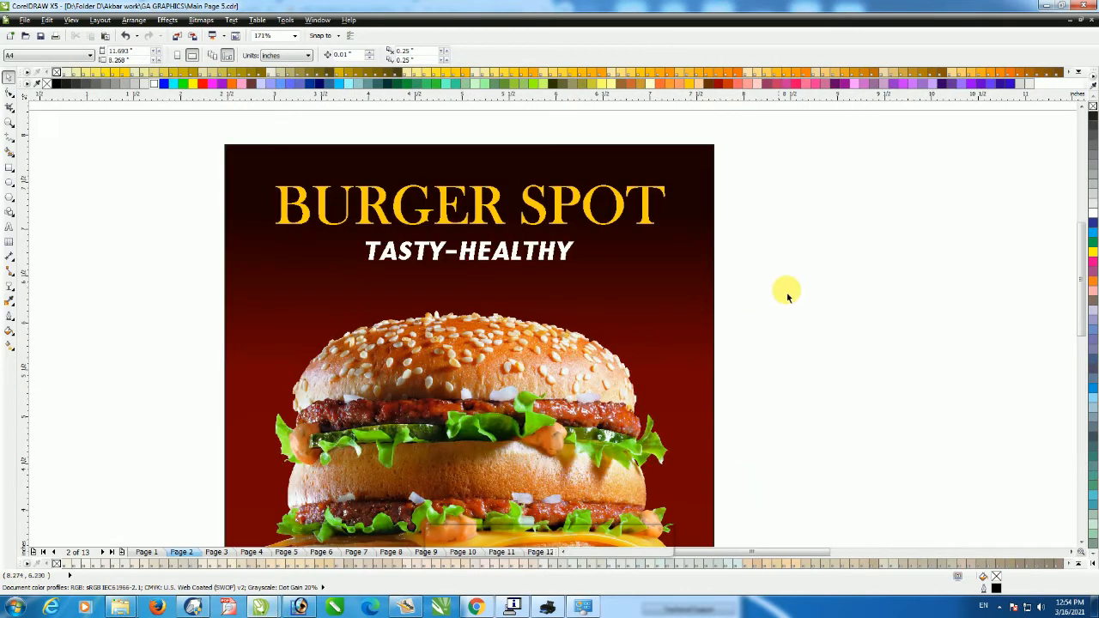
click(14, 204)
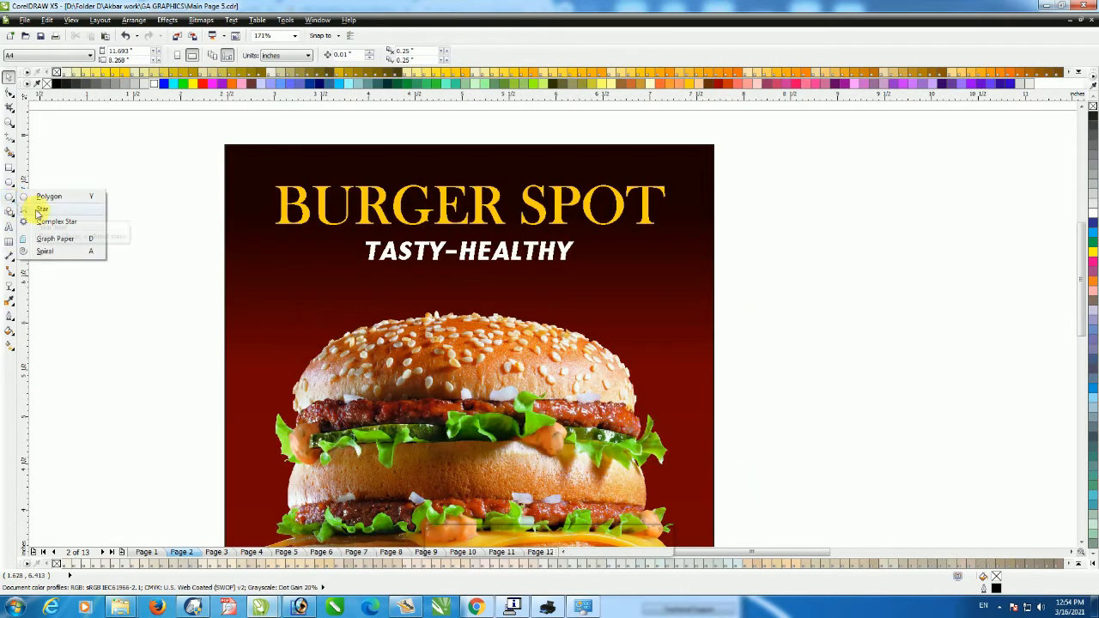
click(38, 210)
drag(128, 236, 201, 310)
drag(284, 56, 216, 74)
text(25)
key(Return)
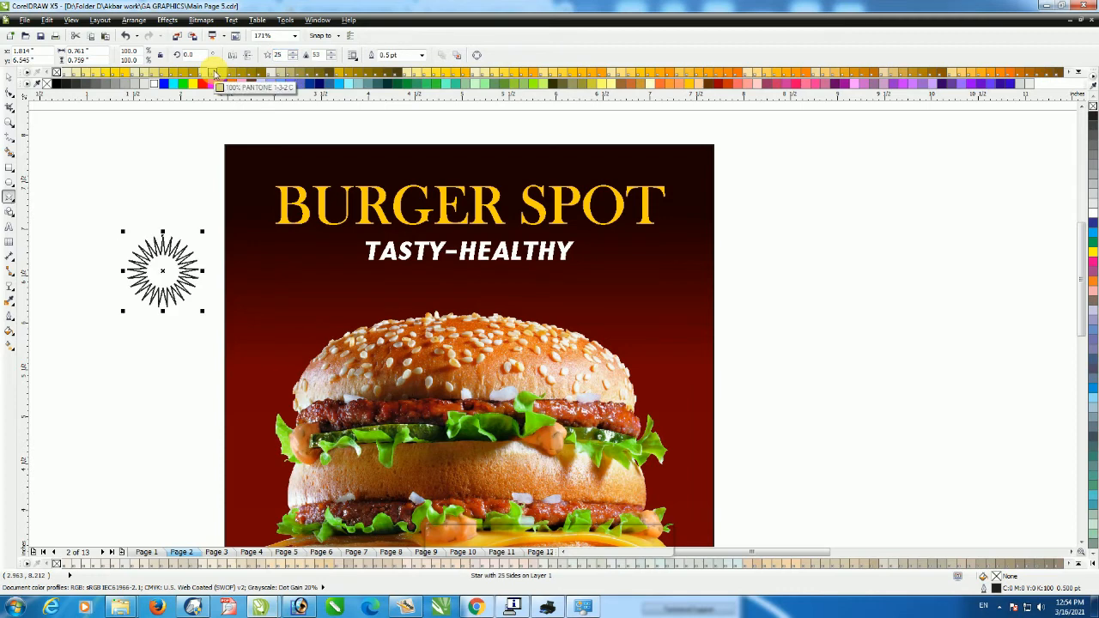
Pull the star's inner nodes outward to shorten its points to a sharpness of 12
click(8, 94)
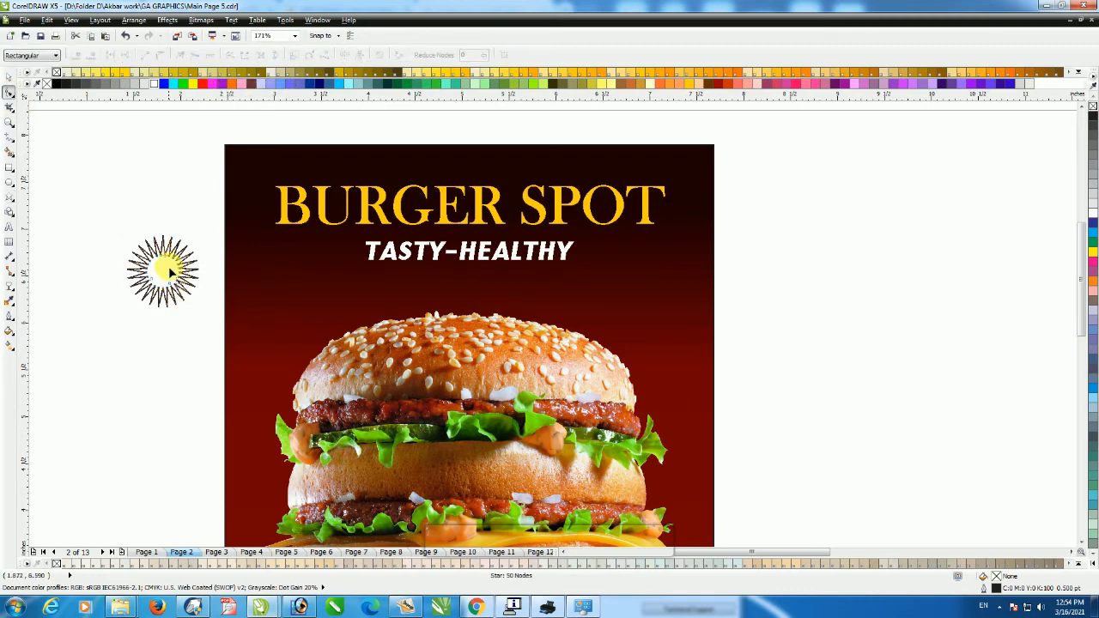
drag(176, 267, 227, 288)
key(space)
key(space)
key(F2)
drag(362, 258, 356, 230)
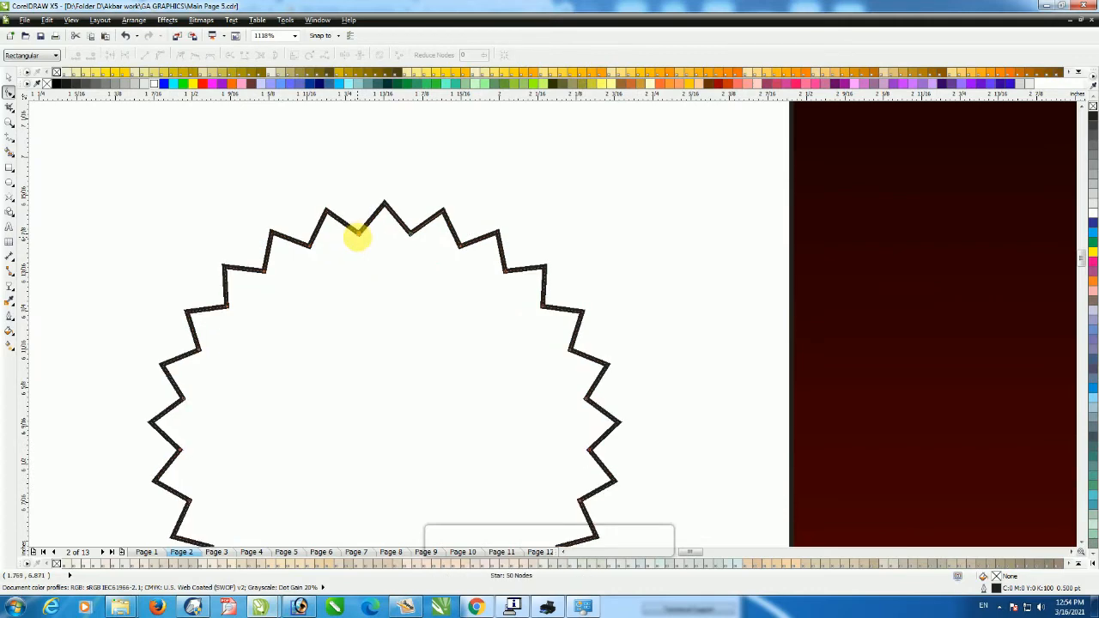
key(space)
Move the star to the burger's upper-right edge and enlarge it to about 0.913 inches wide
scroll(387, 238, down, 5)
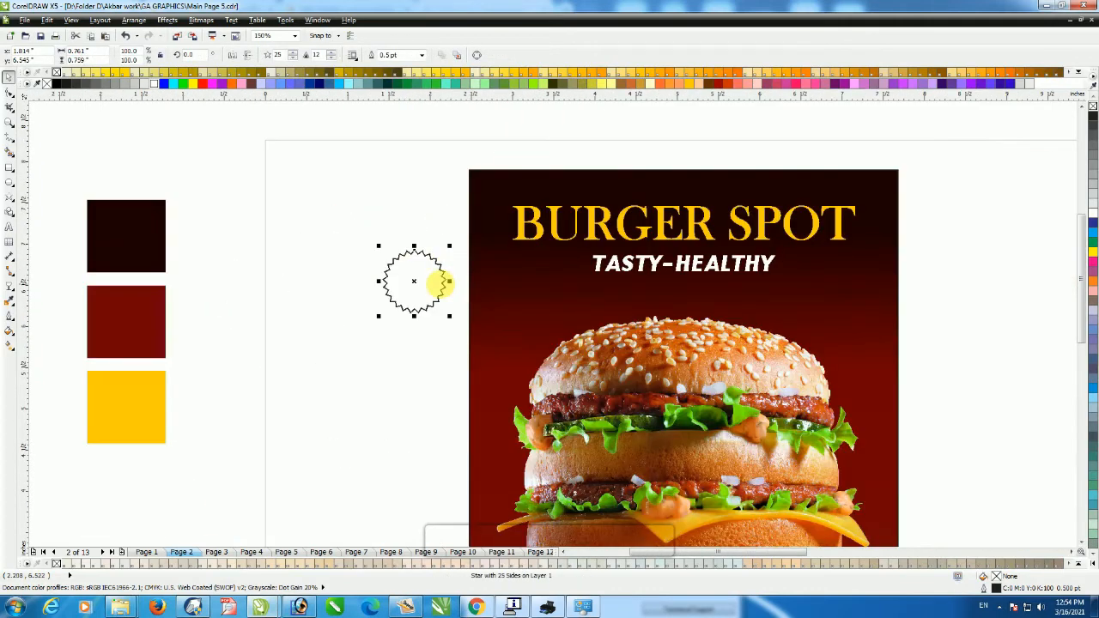
drag(429, 284, 845, 345)
mouse_move(874, 304)
mouse_down()
mouse_move(856, 329)
mouse_move(869, 320)
mouse_up()
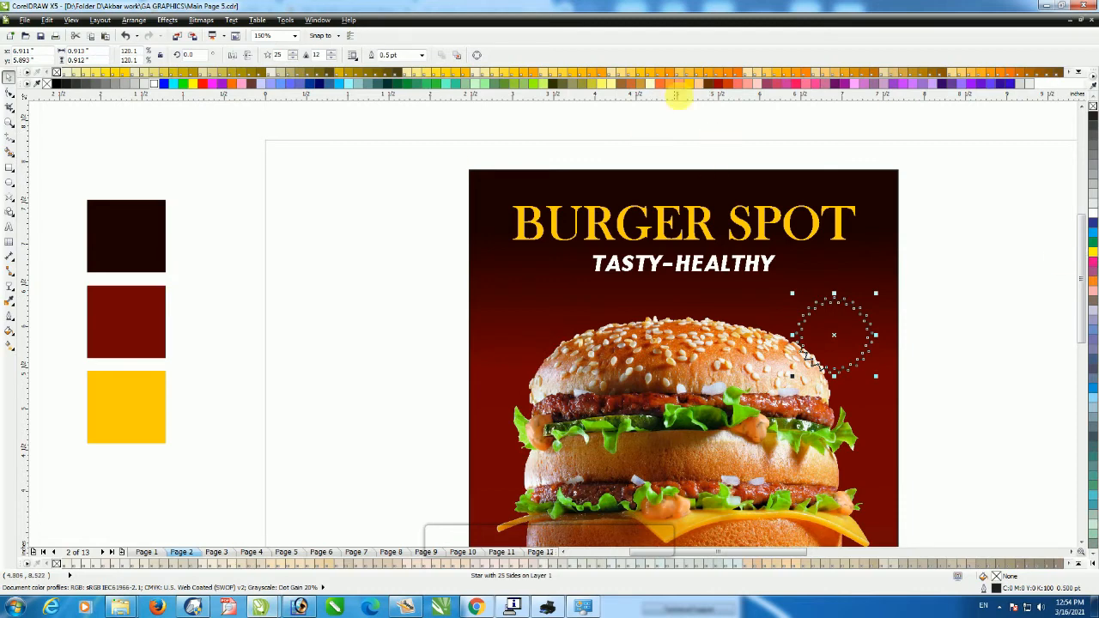
Fill the star badge with yellow (#FFCC00) and undo the yellow outline applied to it
click(689, 85)
right_click(690, 85)
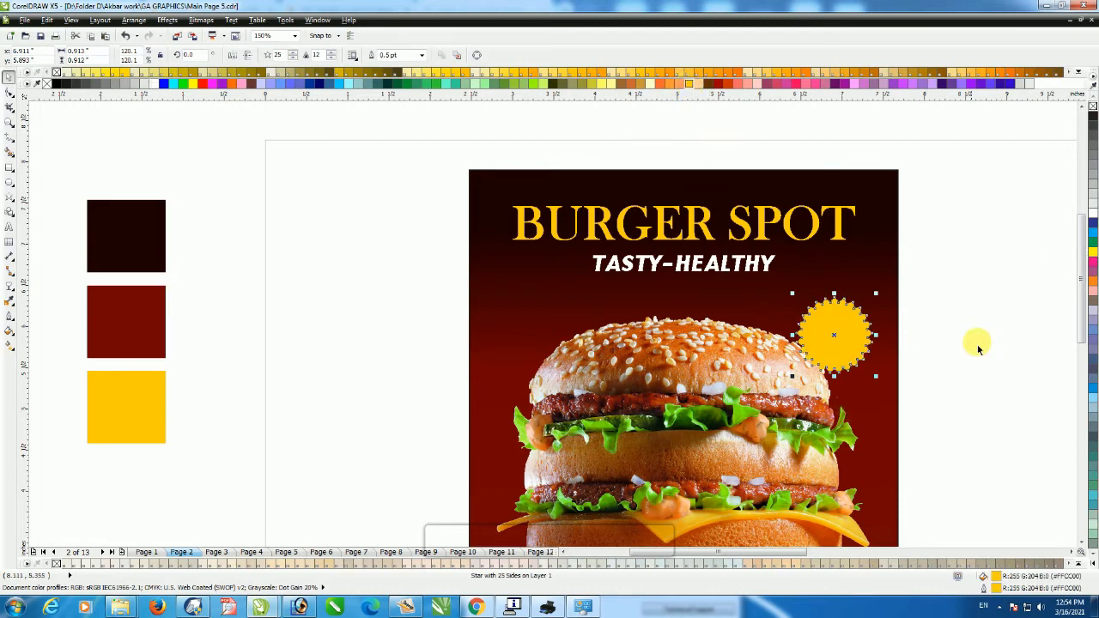
key(ctrl+z)
click(970, 326)
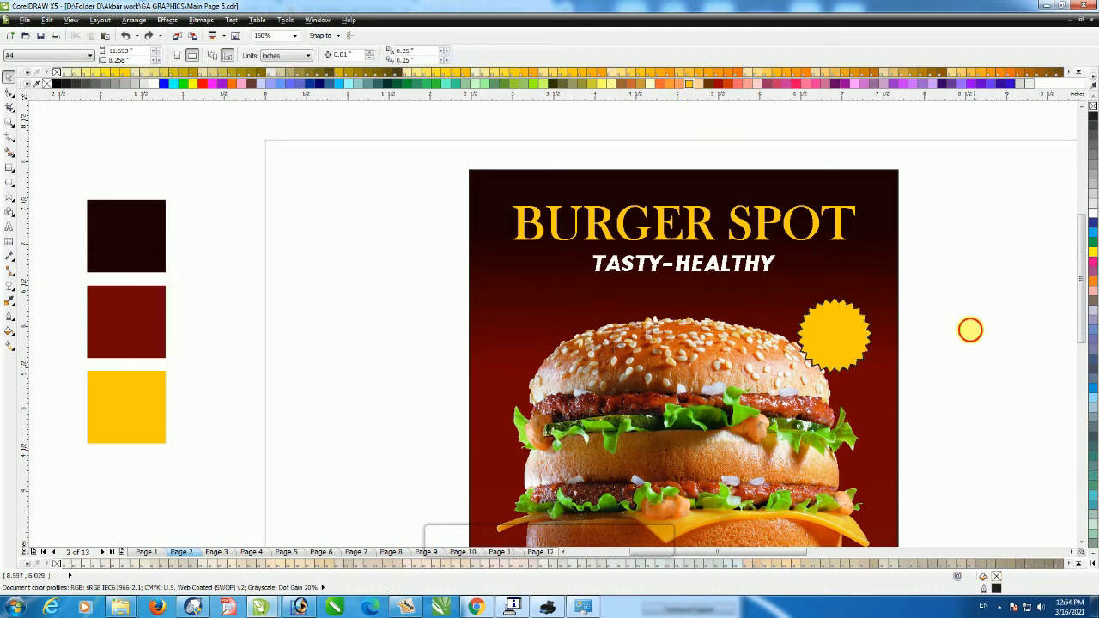
click(829, 333)
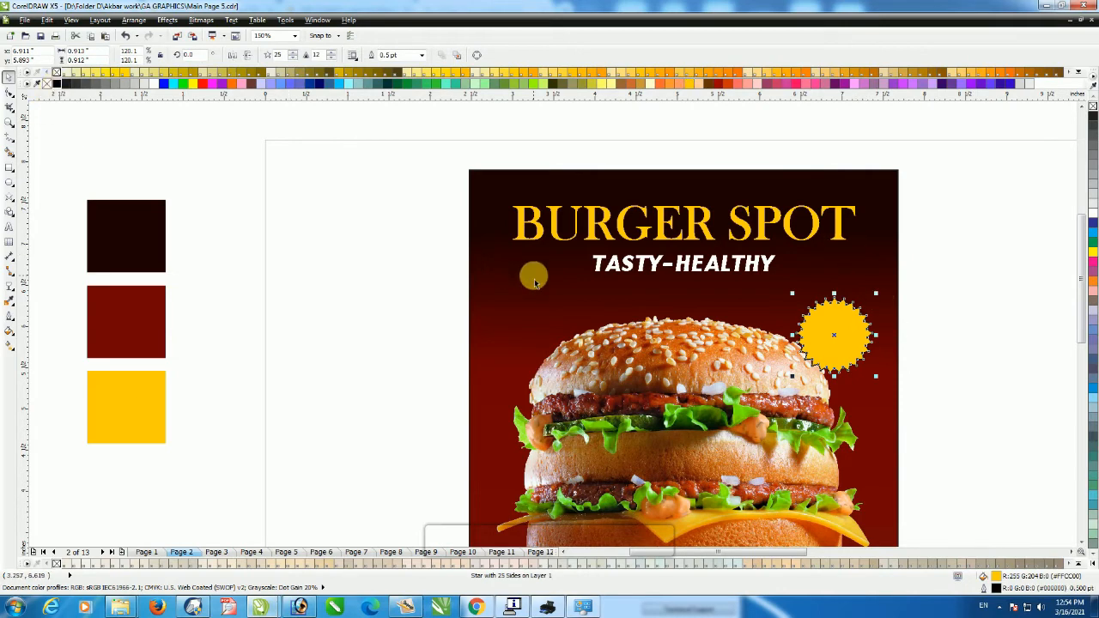
Move the burger image slightly upward, closer to the TASTY-HEALTHY tagline
click(943, 326)
scroll(867, 363, down, 2)
click(784, 386)
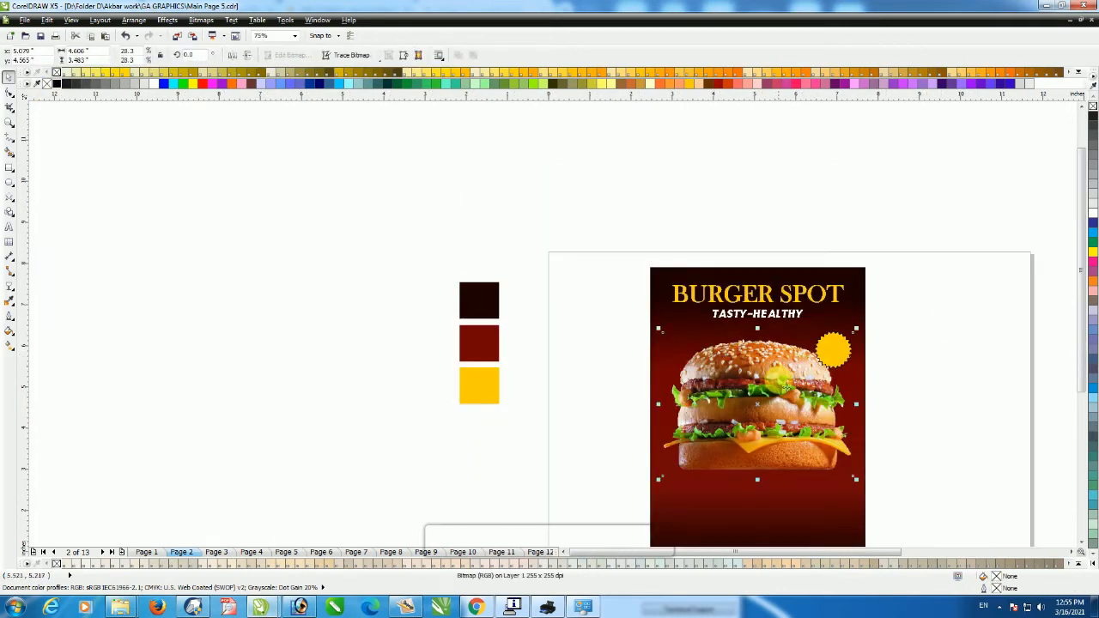
drag(784, 386, 784, 379)
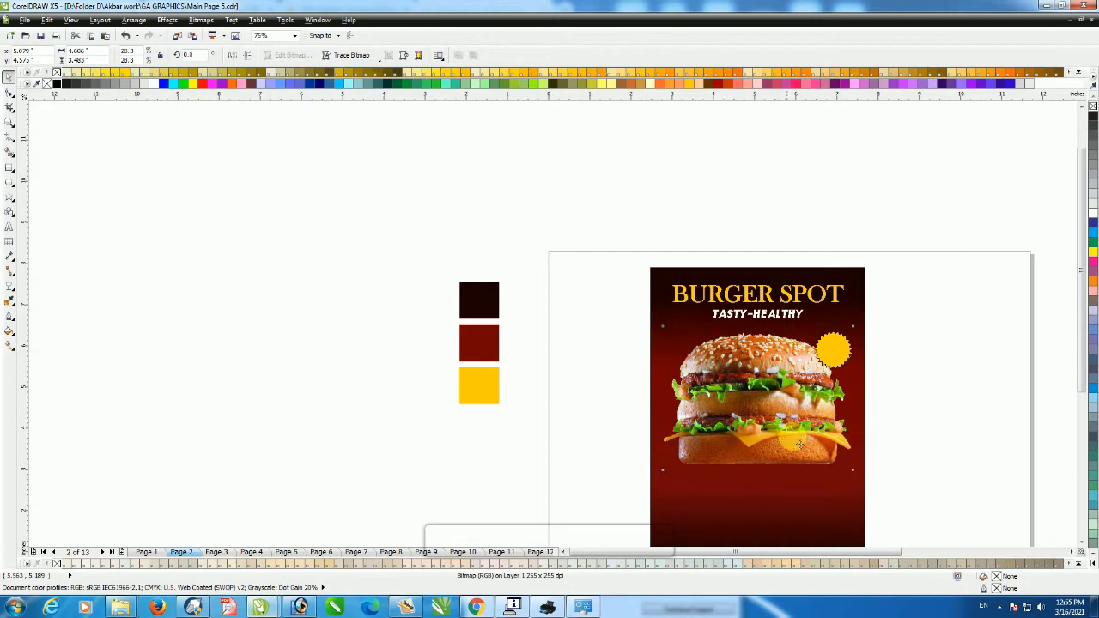
shift+click(790, 484)
click(920, 400)
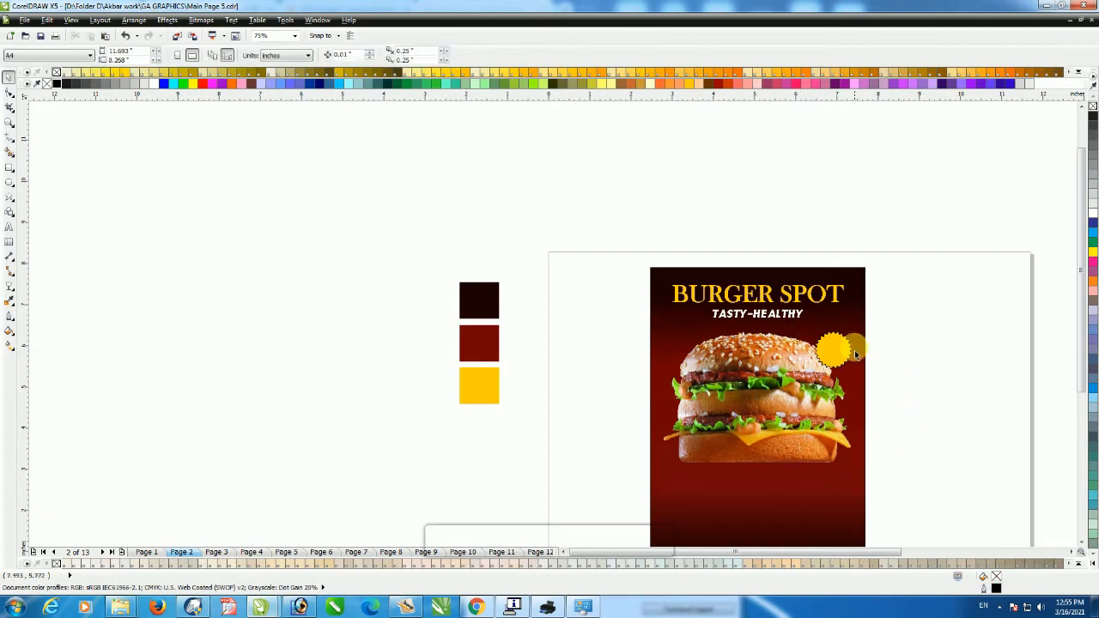
Place a copy of the WE ARE DELIVERING THE ART OF BURGER line on the page just beside the flyer
scroll(855, 351, down, 2)
drag(825, 269, 1006, 437)
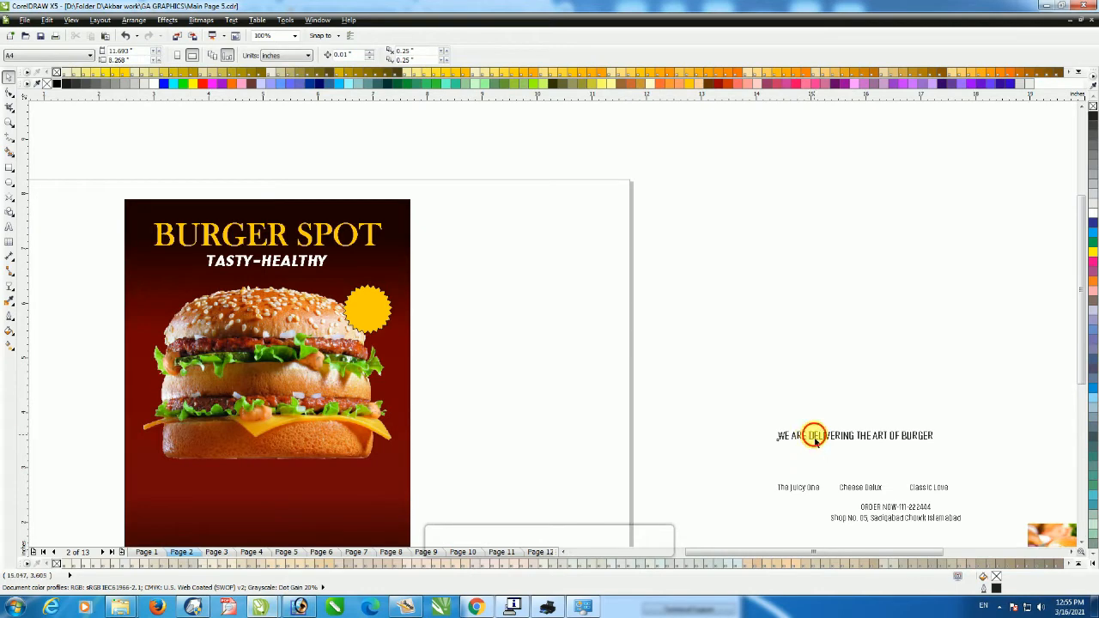
drag(814, 437, 464, 315)
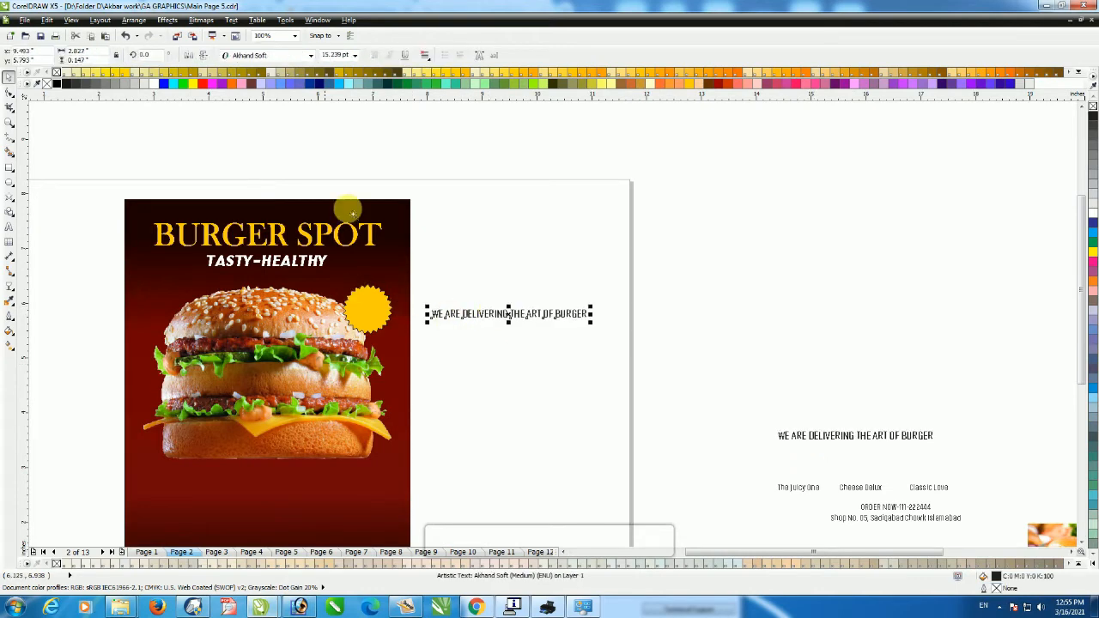
Replace the copied line's text with ONLY and 8$ on two lines and centre-align it
scroll(576, 404, up, 2)
key(F8)
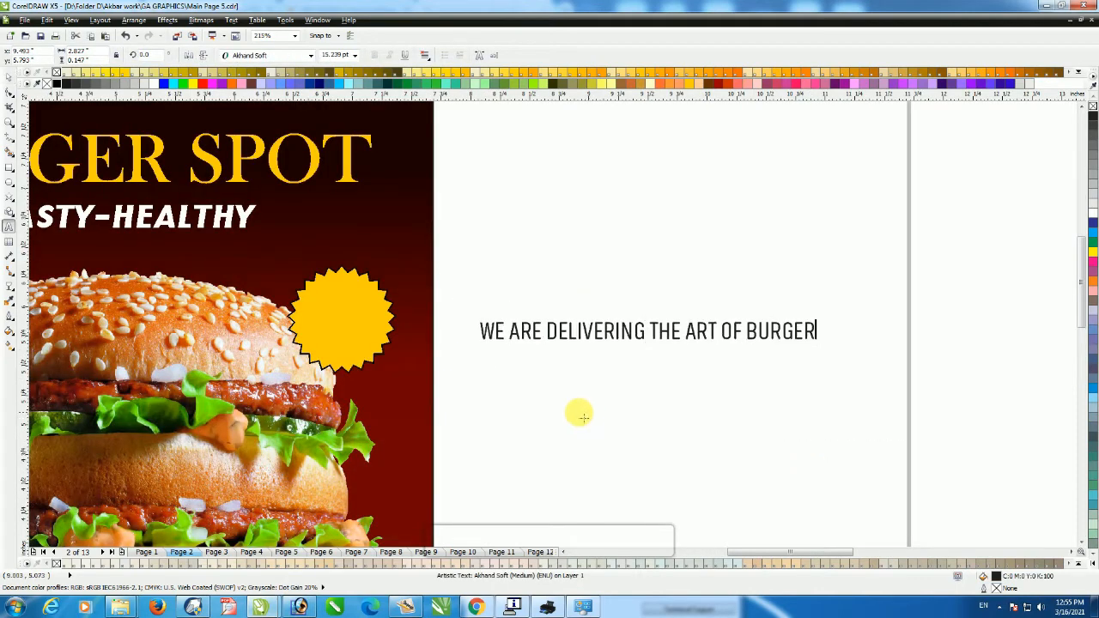
key(ctrl+a)
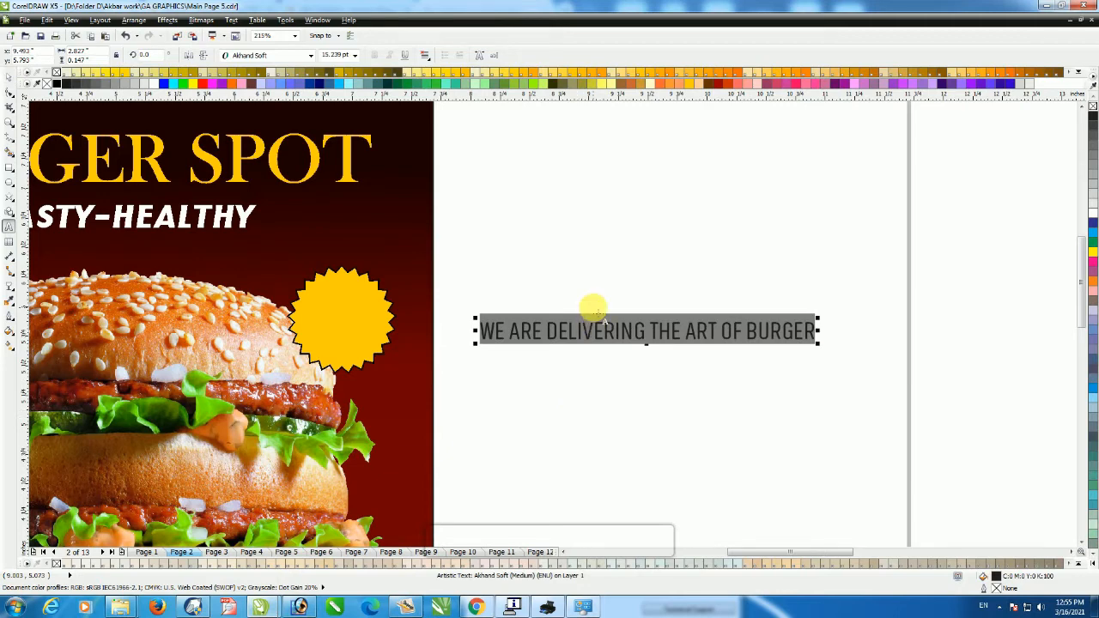
text(ONLY)
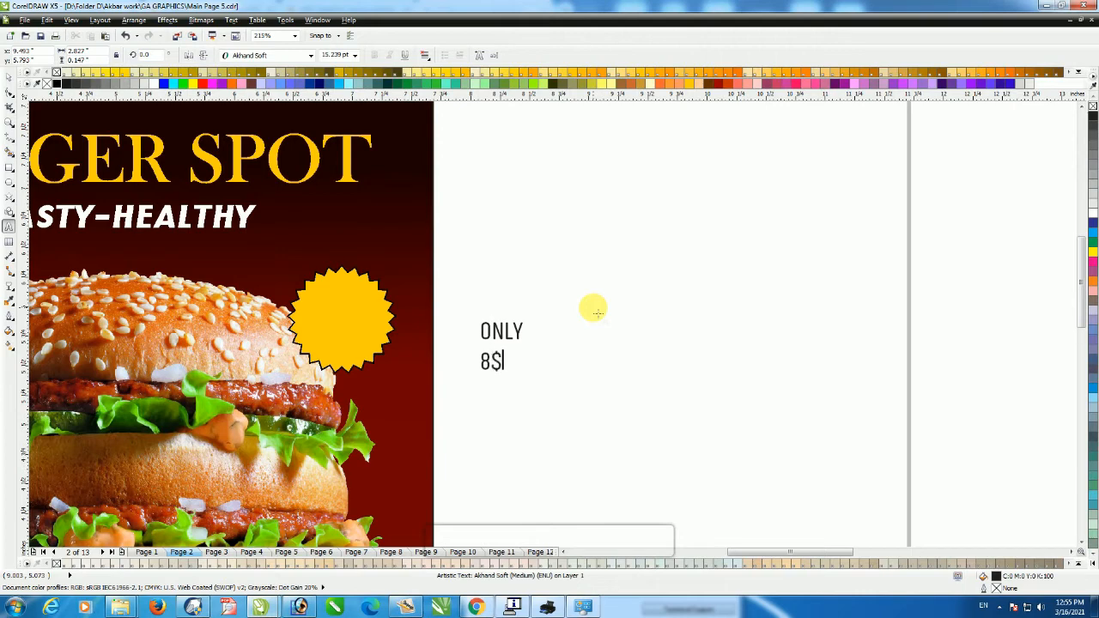
key(ctrl+e)
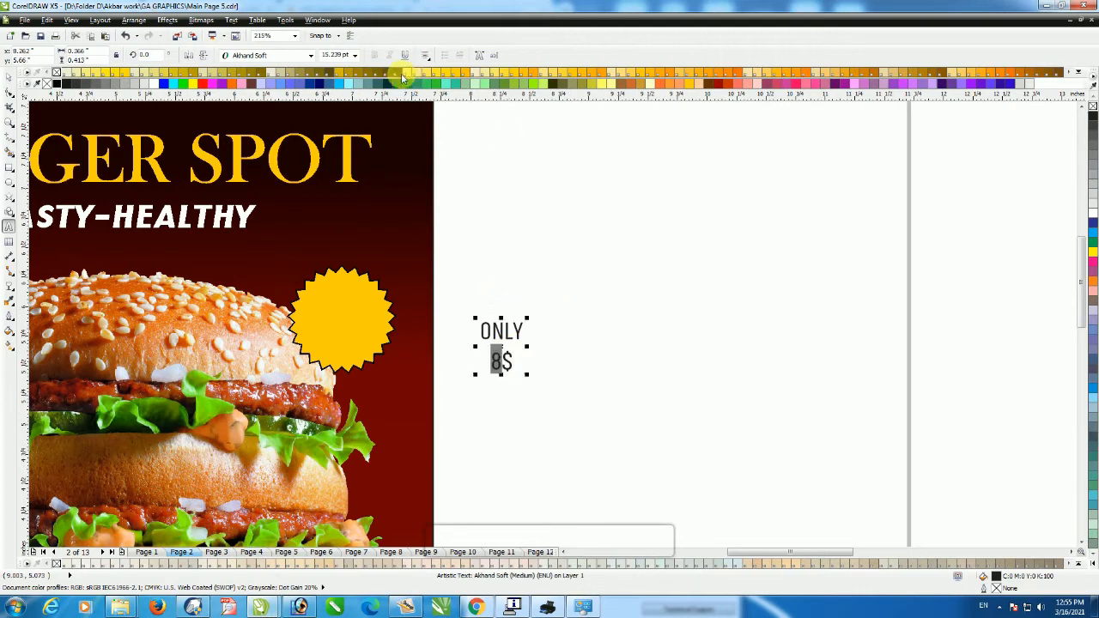
Set the digit 8 of the price text in bold Arial
click(283, 55)
click(245, 115)
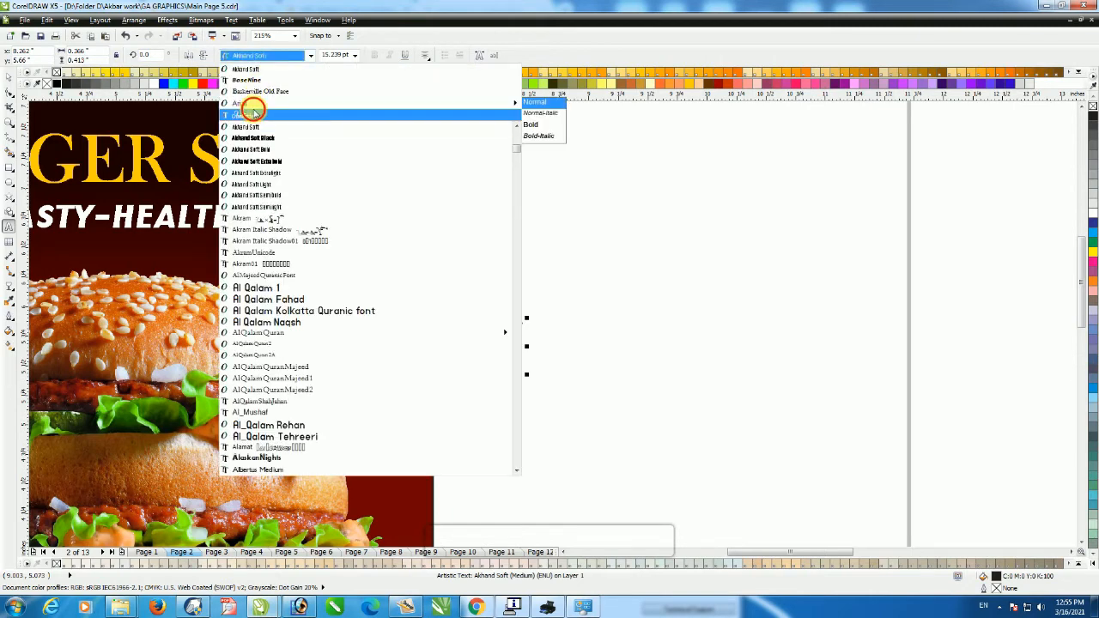
click(260, 55)
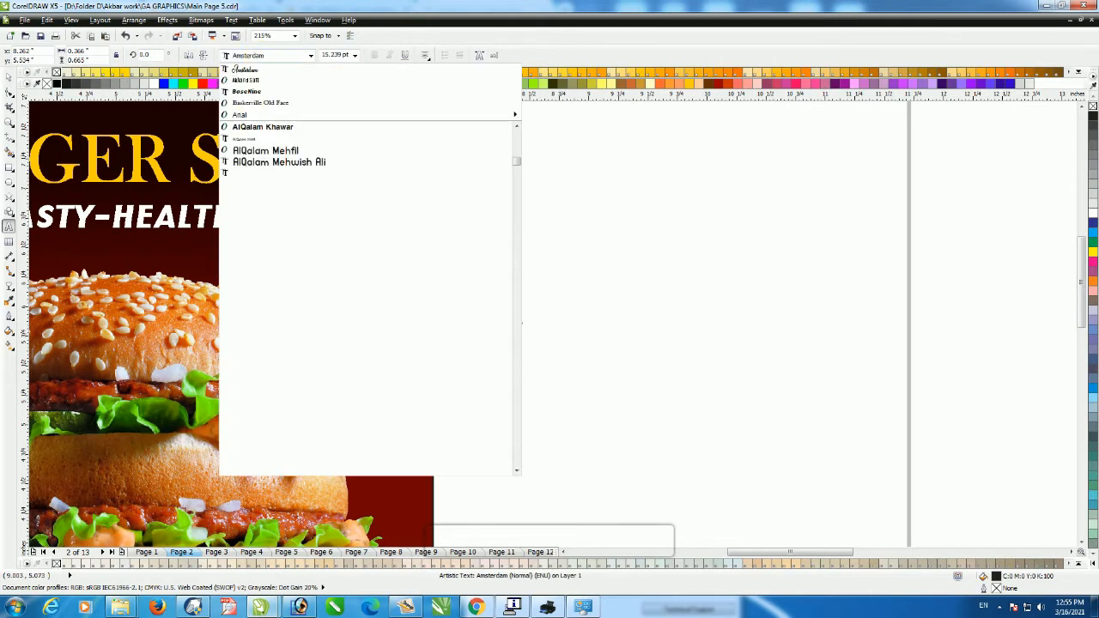
click(246, 112)
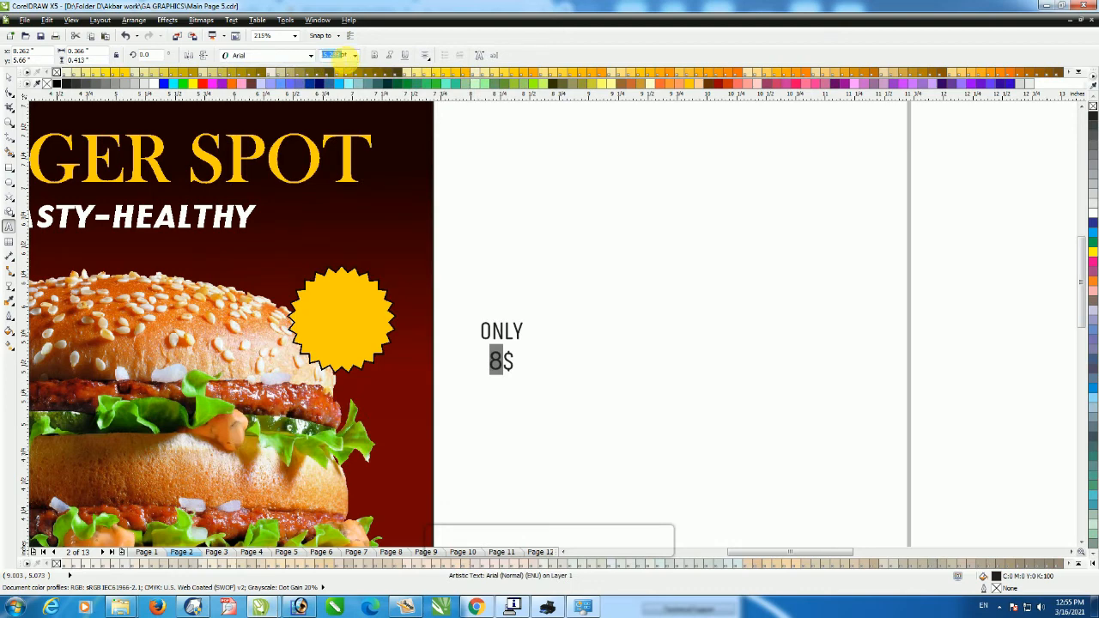
scroll(344, 55, up, 1)
click(373, 55)
Move the ONLY 8$ text onto the yellow star badge
click(11, 75)
click(488, 332)
drag(360, 312, 356, 323)
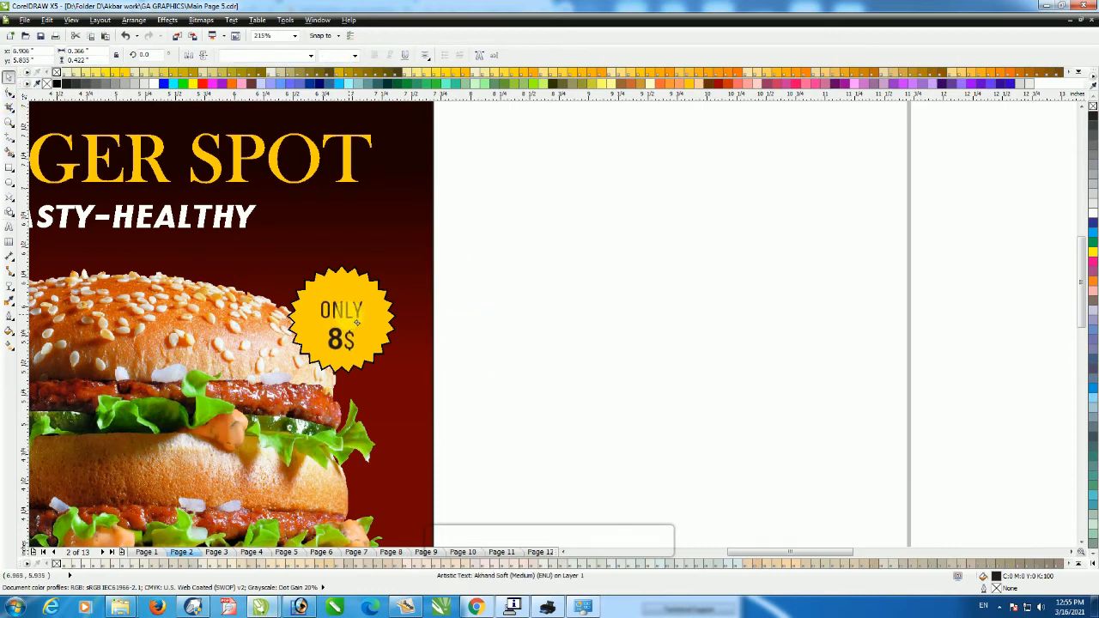
Enlarge ONLY as a text separate from 8$ and centre it horizontally in the upper part of the star badge
drag(310, 225, 454, 404)
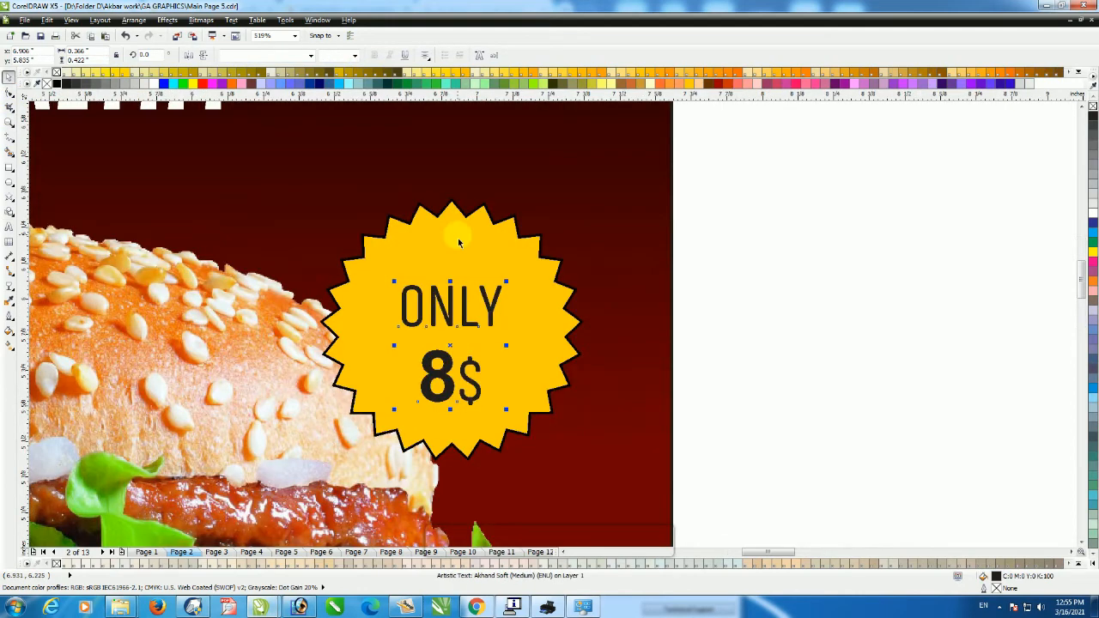
drag(500, 312, 538, 338)
shift+click(528, 346)
key(e)
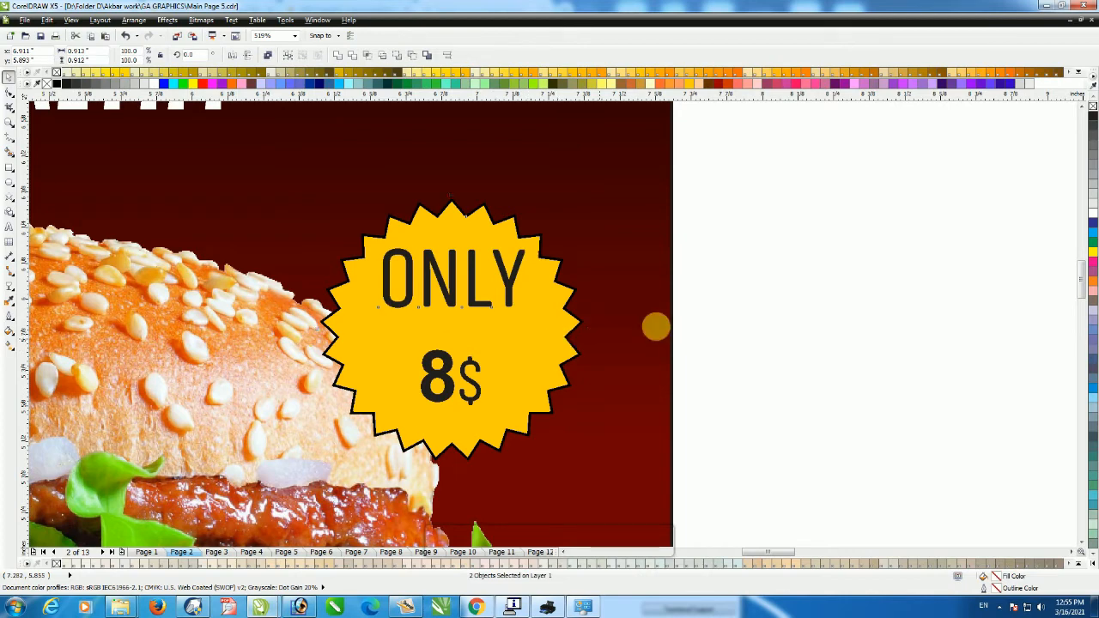
click(747, 285)
Set the whole 8$ price text in the Akhand Soft font
click(478, 386)
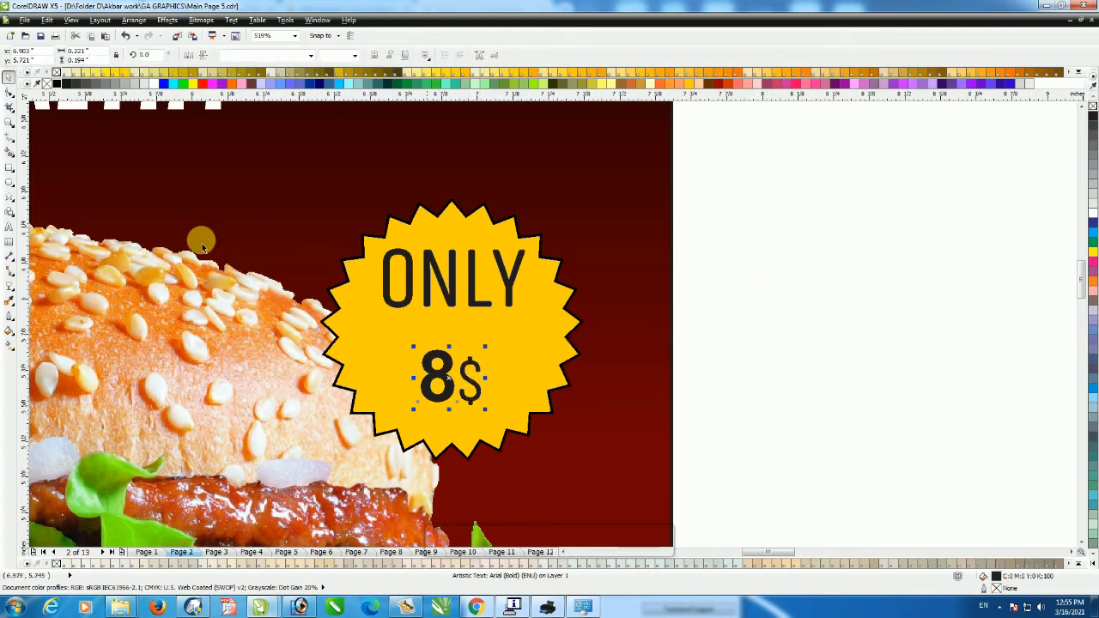
click(10, 93)
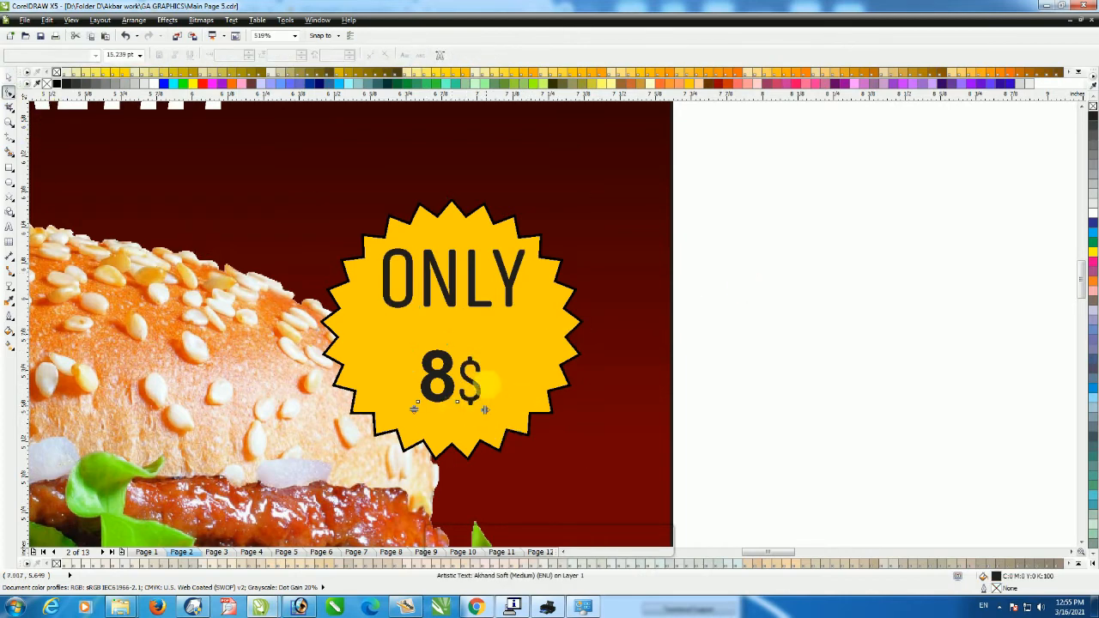
key(F8)
click(483, 384)
key(ctrl+a)
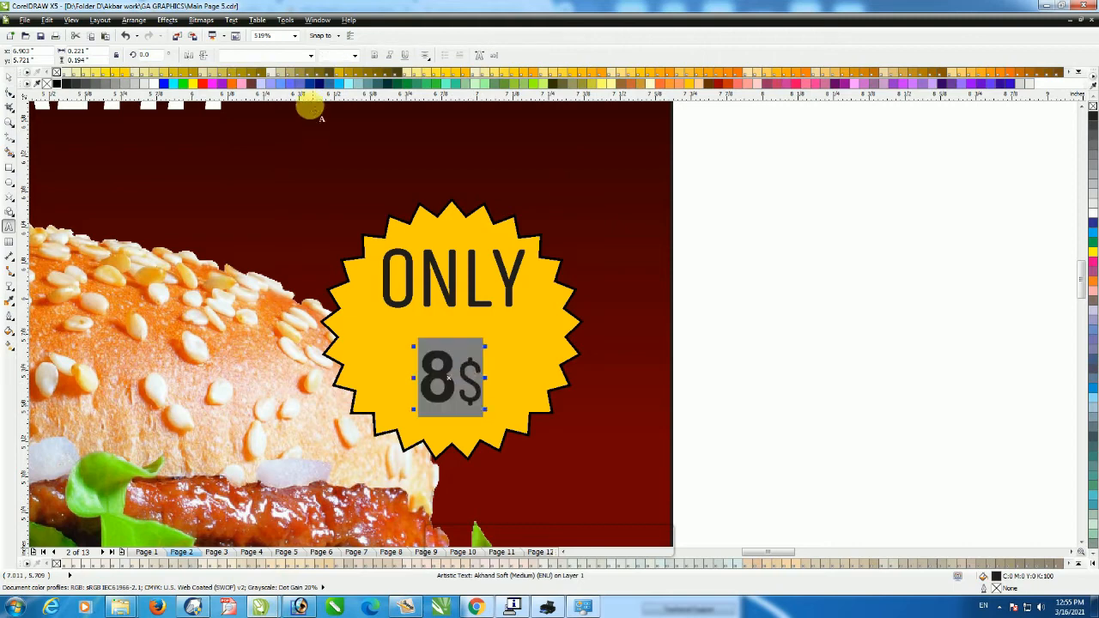
click(257, 55)
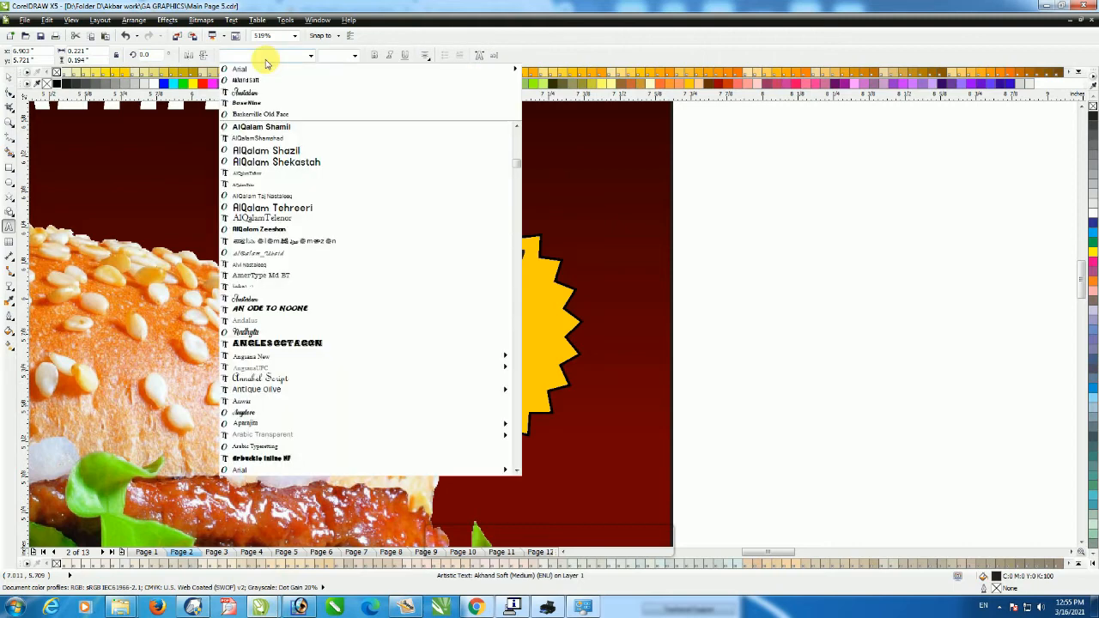
click(256, 151)
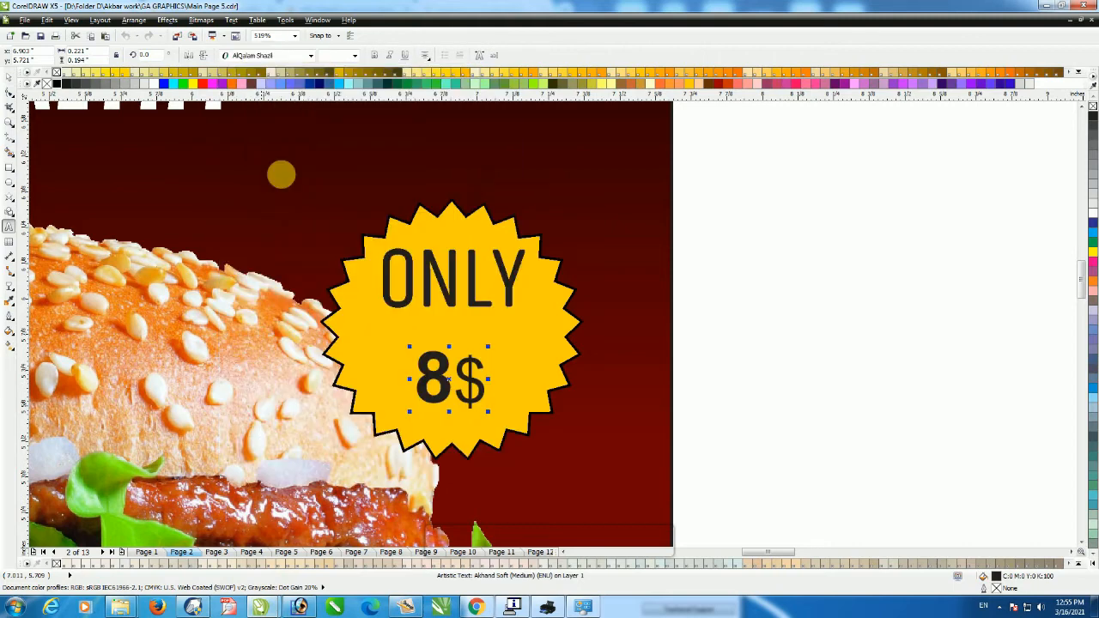
click(257, 55)
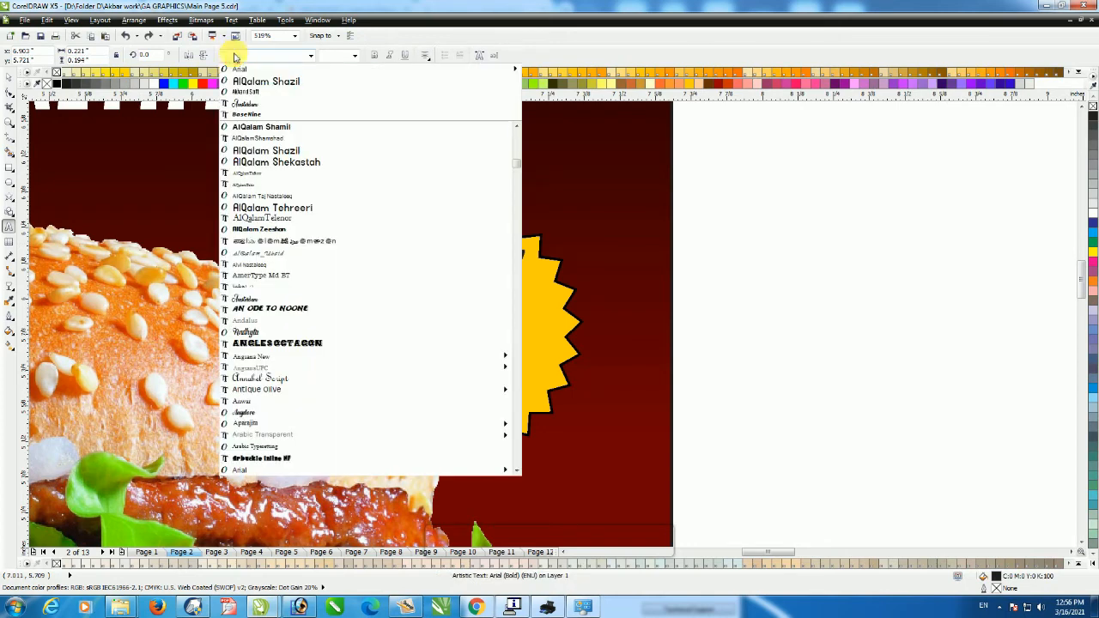
click(254, 95)
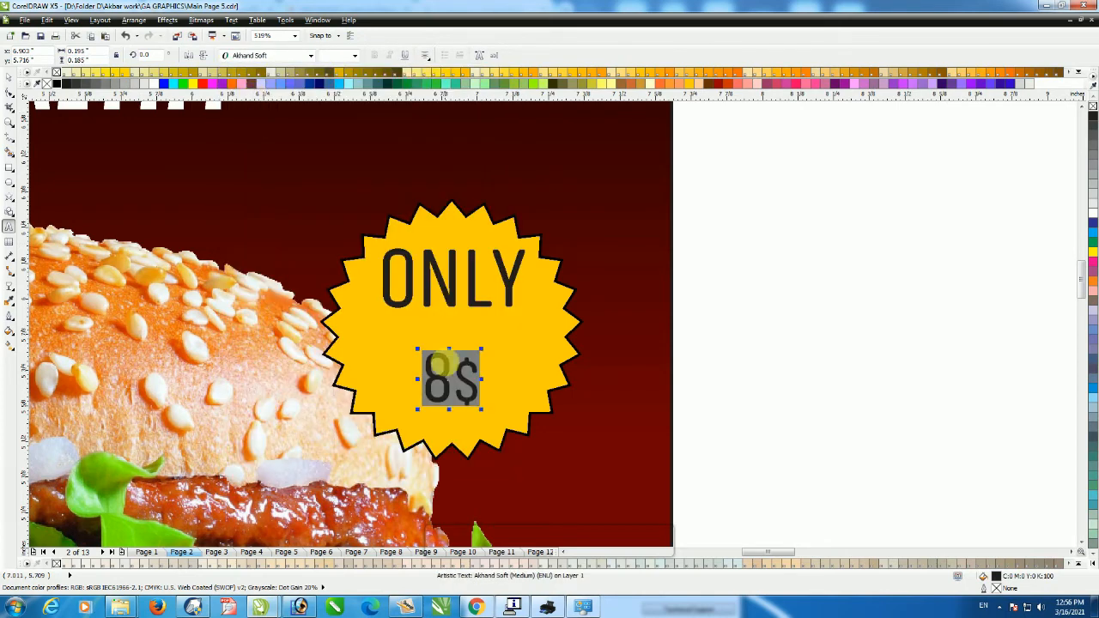
Set both characters of the 8$ price text to 15 pt
click(325, 55)
text(1)
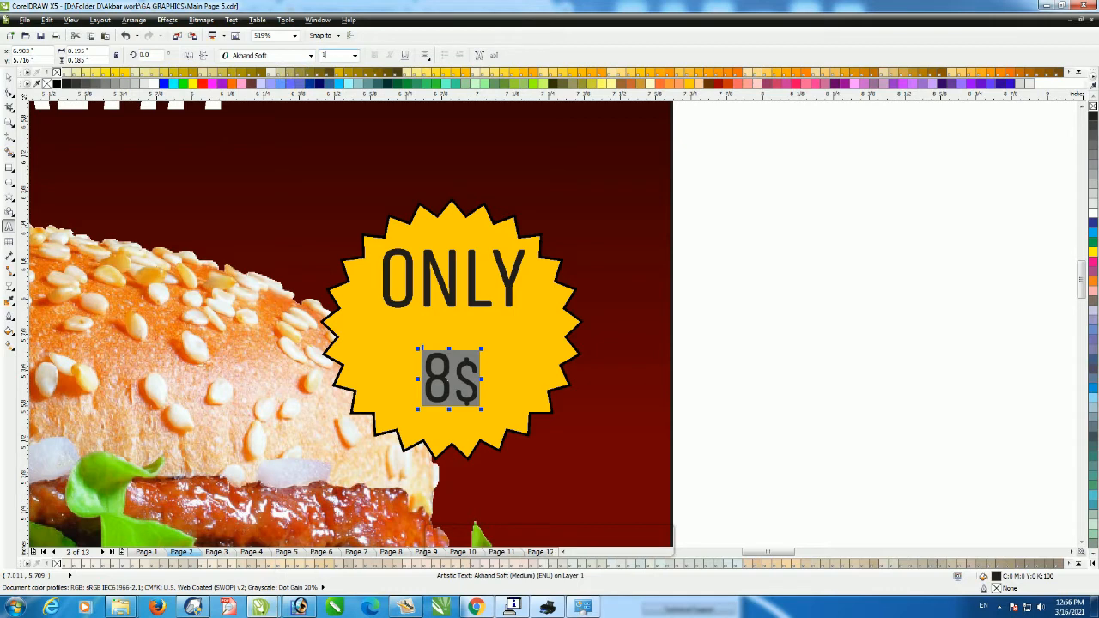
text(5)
key(Return)
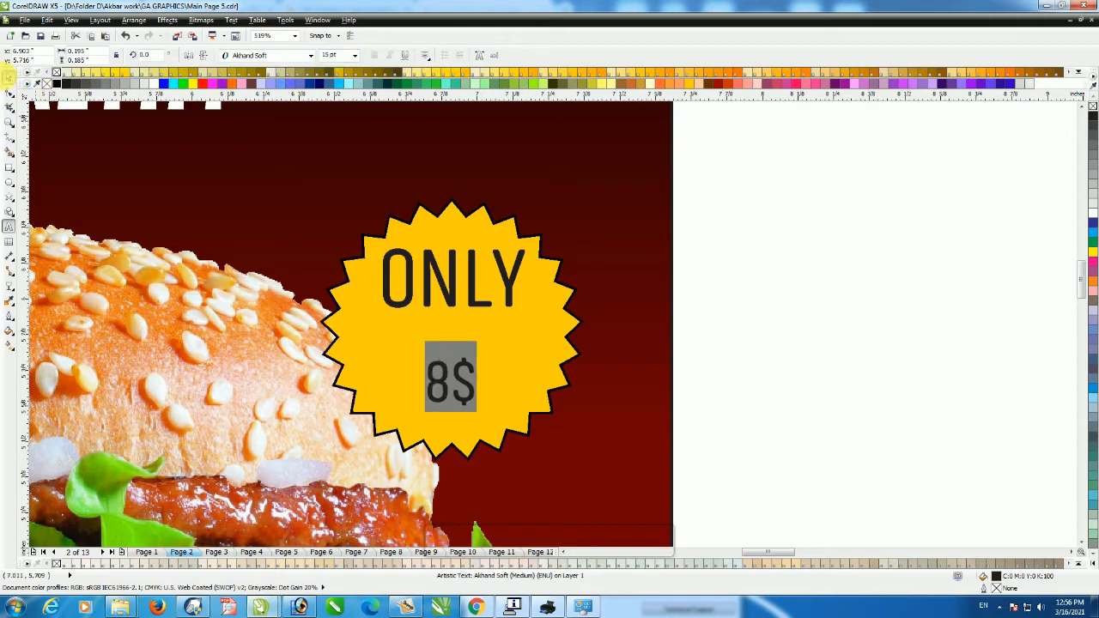
Enlarge 8$ beneath ONLY, centre the two texts on each other and nudge them slightly up within the star badge
click(8, 77)
drag(486, 365, 497, 339)
shift+click(473, 296)
key(c)
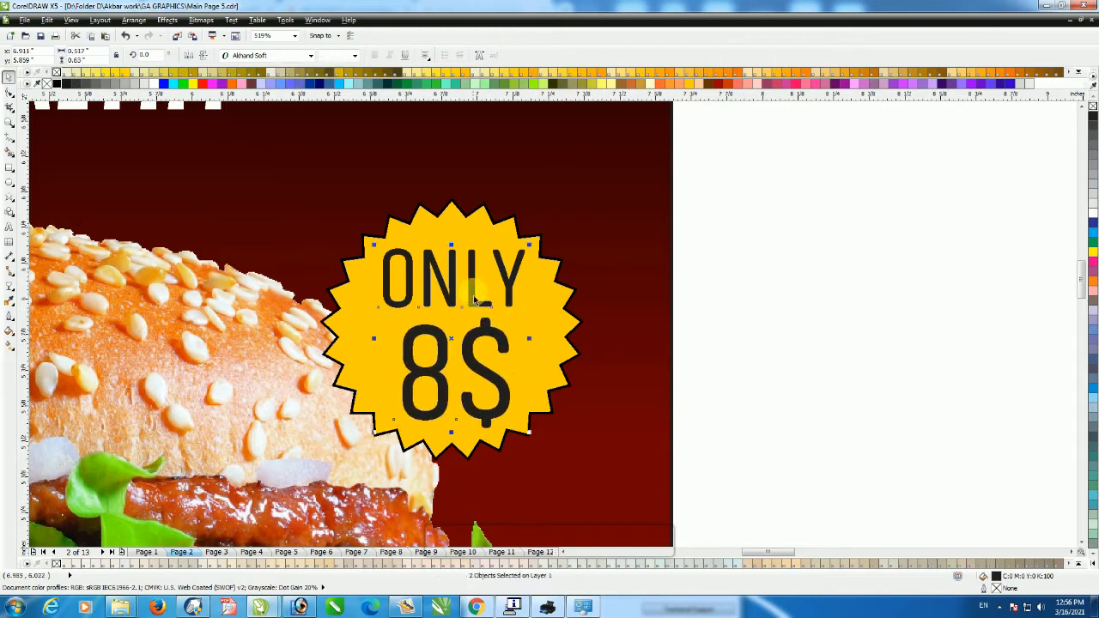
key(Up)
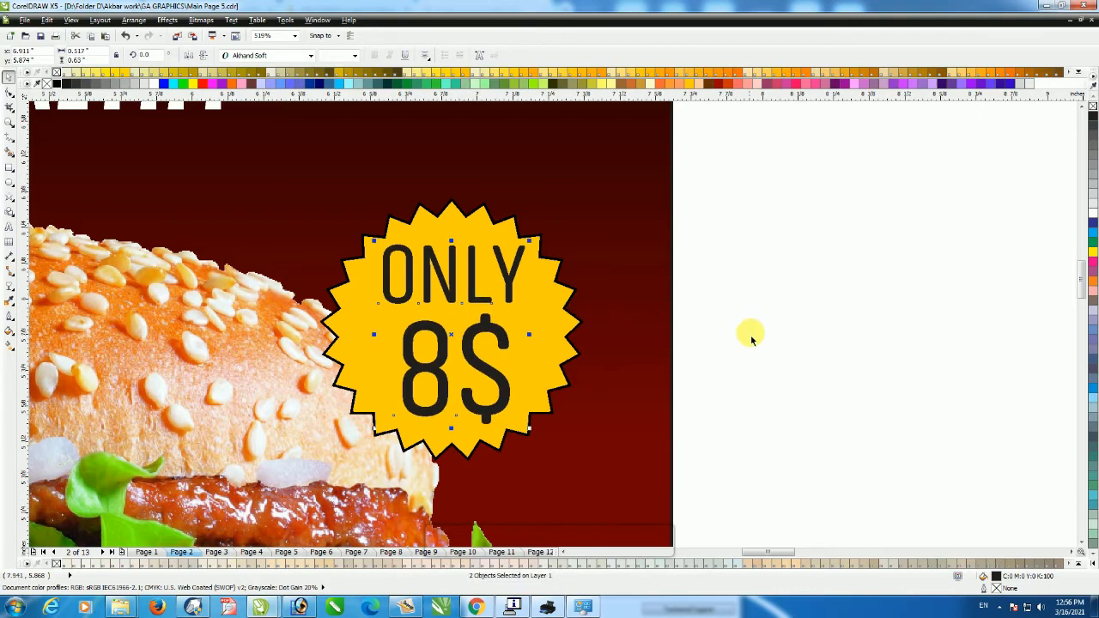
click(748, 334)
Draw a rectangle about 1.3 × 1 in below the burger near the flyer's left edge and colour it white
scroll(747, 334, down, 5)
scroll(758, 313, down, 2)
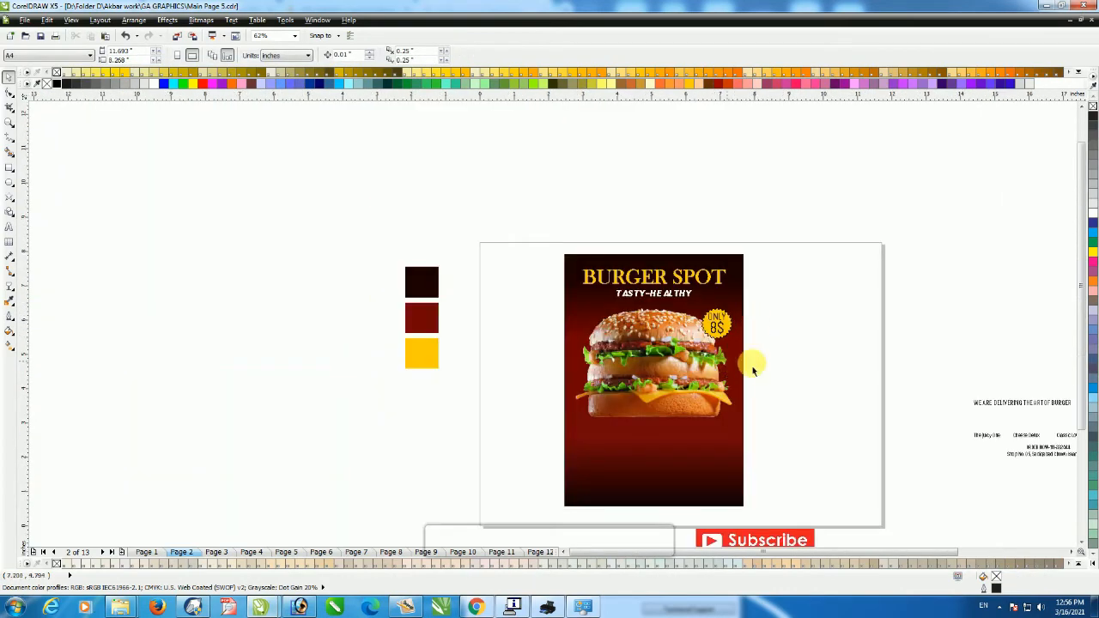
scroll(786, 351, down, 2)
key(F2)
drag(627, 268, 912, 469)
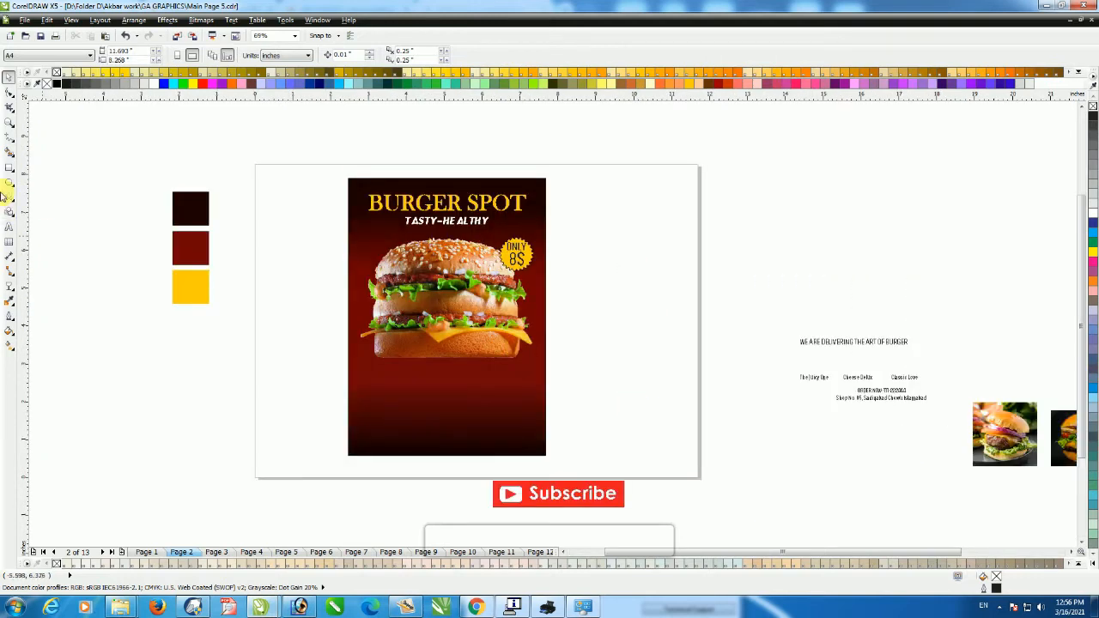
click(10, 169)
drag(353, 366, 407, 409)
key(space)
click(1090, 209)
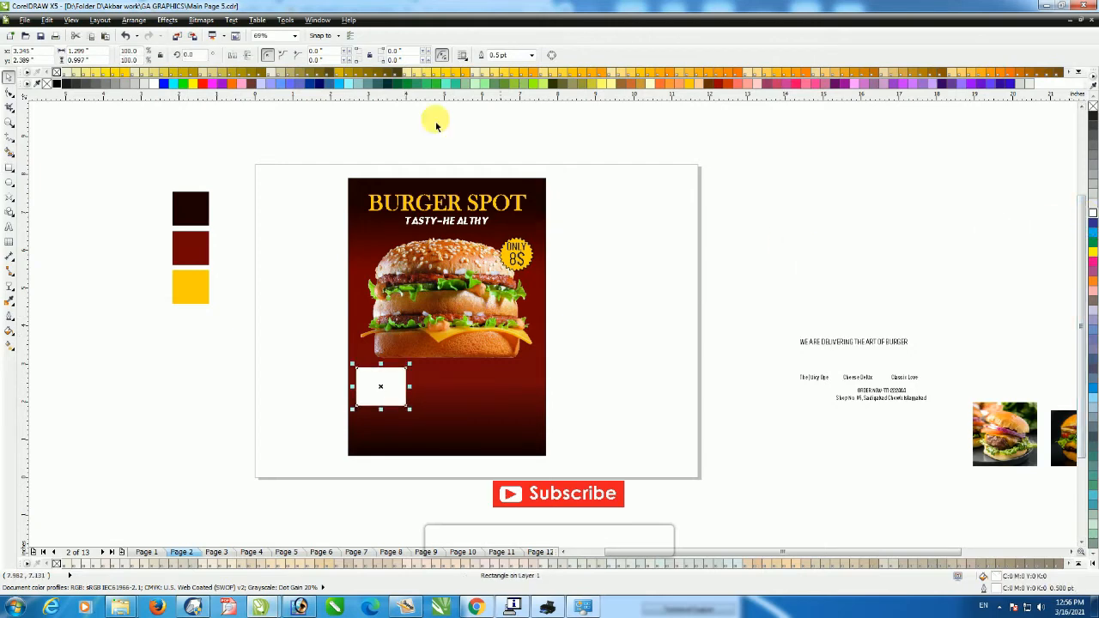
Give the white rectangle a 2 pt outline and round its corners to about 0.067 in
click(498, 54)
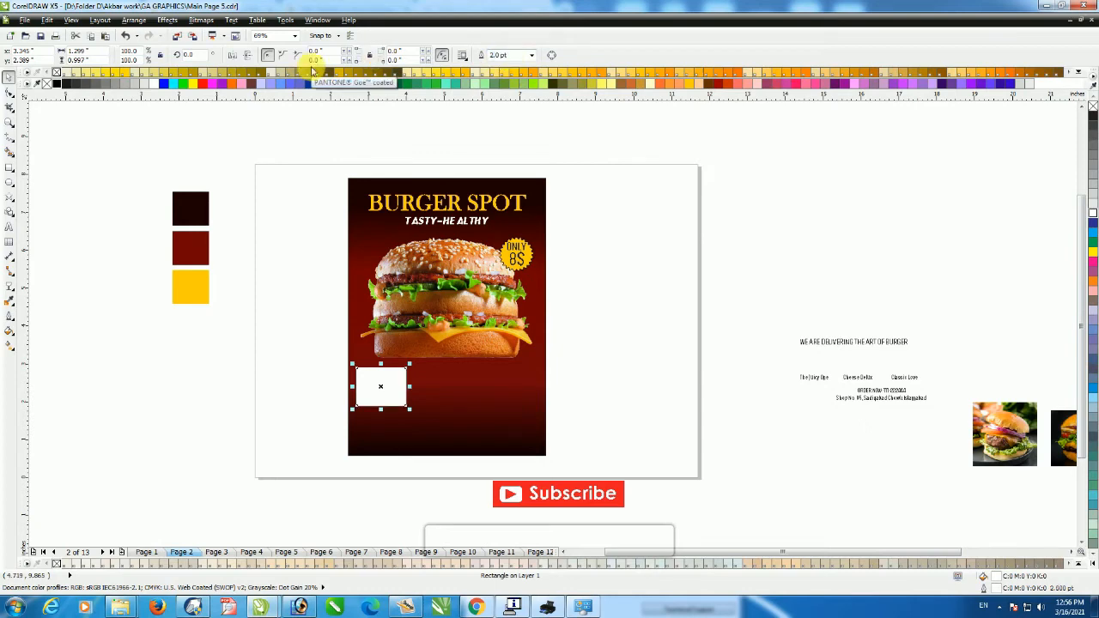
key(F2)
drag(343, 356, 429, 428)
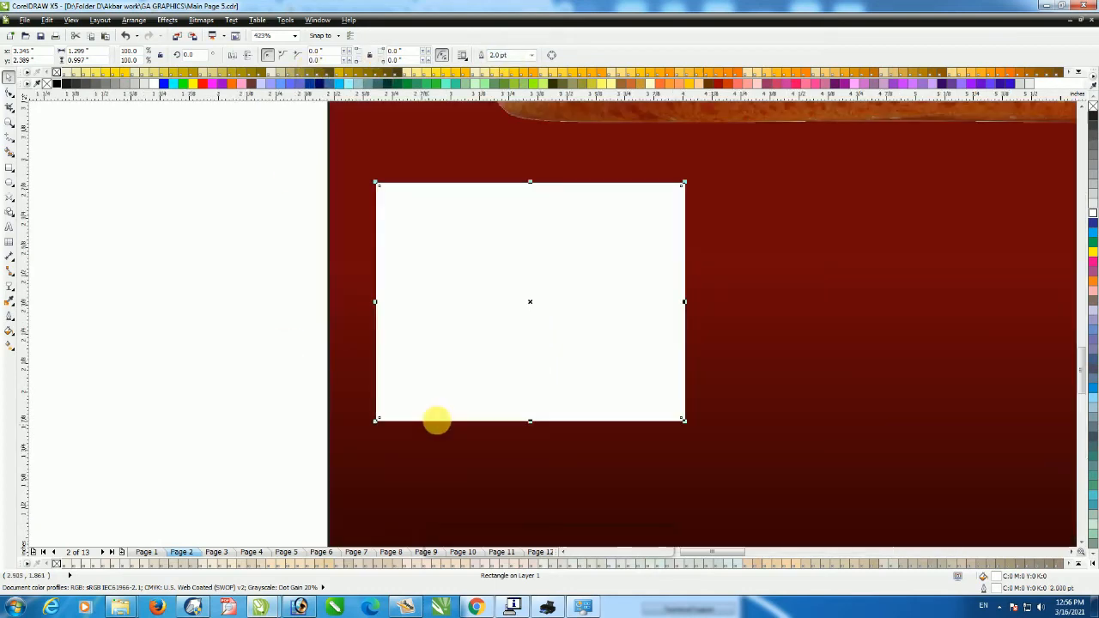
click(10, 93)
drag(382, 189, 394, 189)
scroll(571, 236, down, 2)
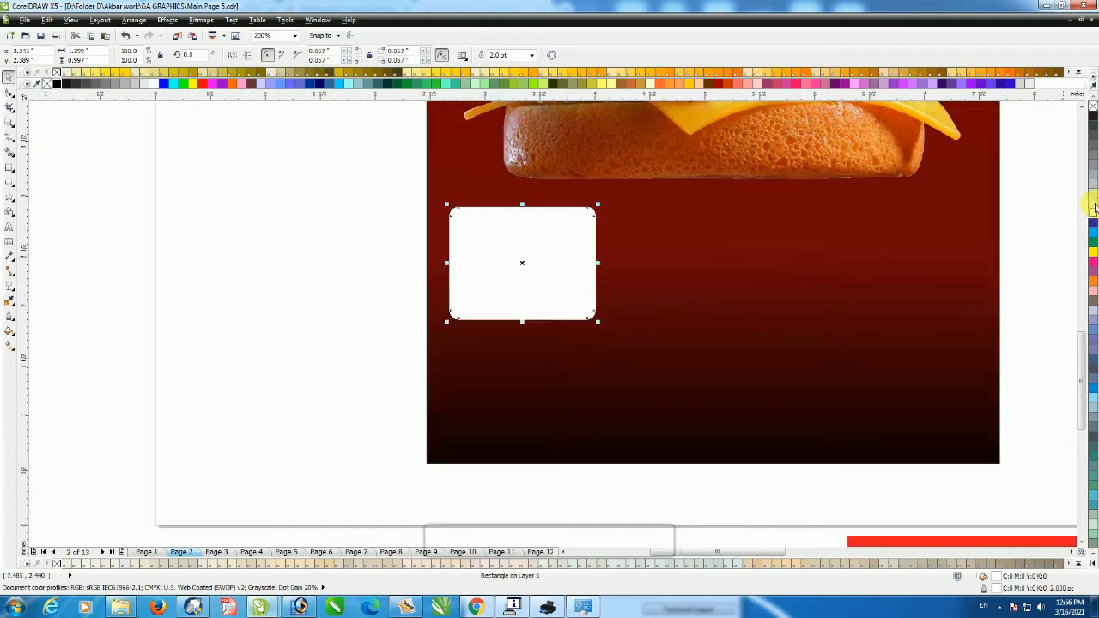
Fill the rounded rectangle with 10% black and duplicate it sideways into a row of three evenly spaced frames
click(1093, 208)
scroll(697, 272, down, 2)
drag(618, 277, 706, 264)
key(ctrl+r)
scroll(884, 258, down, 1)
click(866, 305)
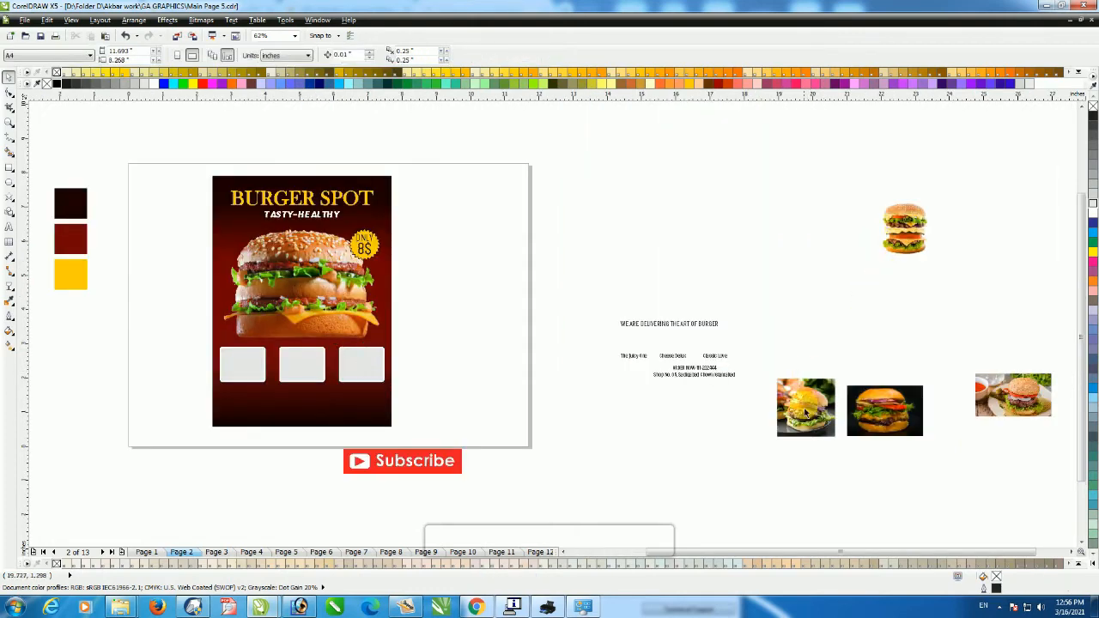
Place the three loose burger photos inside the three rounded frames as PowerClip contents, one per frame
drag(805, 412, 240, 365)
click(282, 403)
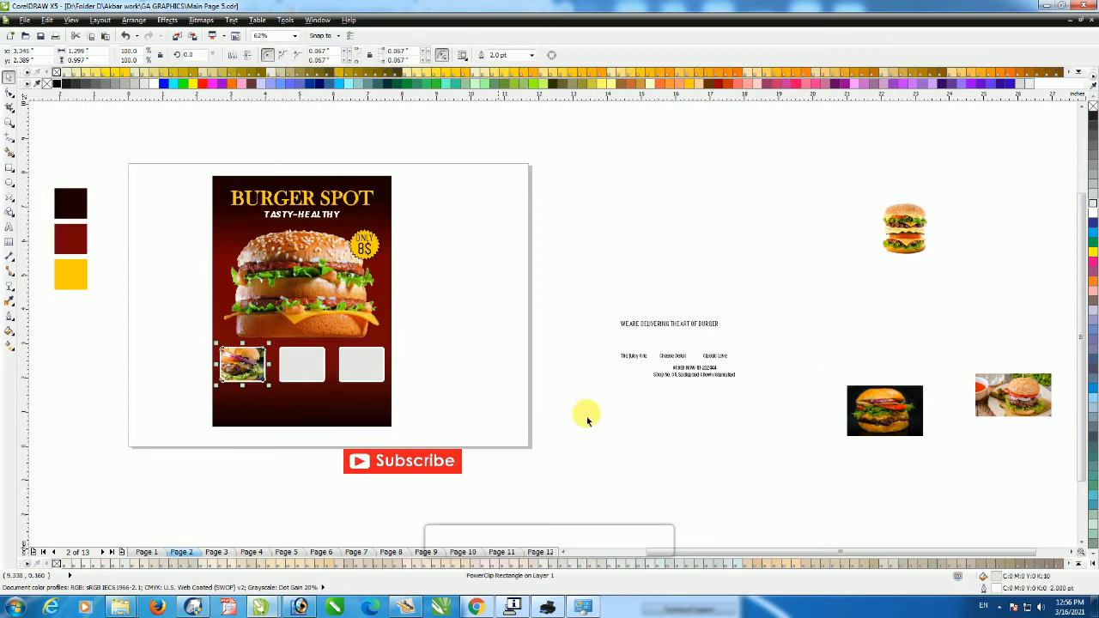
drag(867, 416, 301, 363)
click(357, 399)
drag(962, 420, 378, 367)
click(410, 404)
Open the rightmost frame's PowerClip contents for editing and enlarge the burger photo to about 2.73 × 1.54 in
click(470, 373)
click(360, 375)
key(F2)
drag(204, 157, 479, 457)
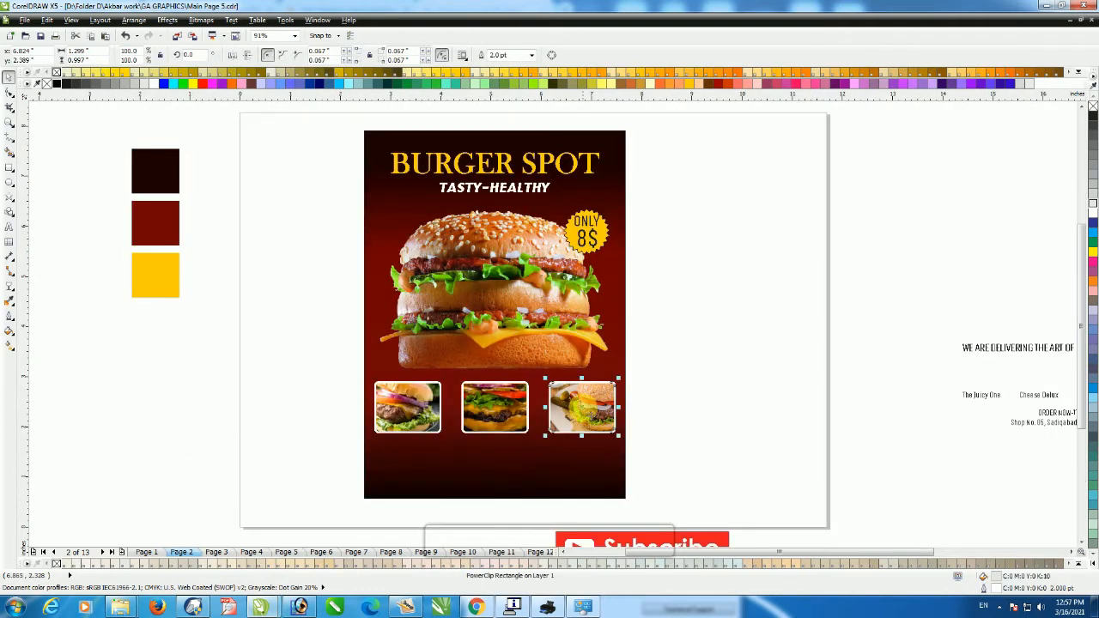
right_click(576, 411)
click(624, 121)
click(586, 416)
key(F2)
drag(523, 343, 609, 496)
drag(767, 371, 810, 393)
drag(753, 359, 727, 365)
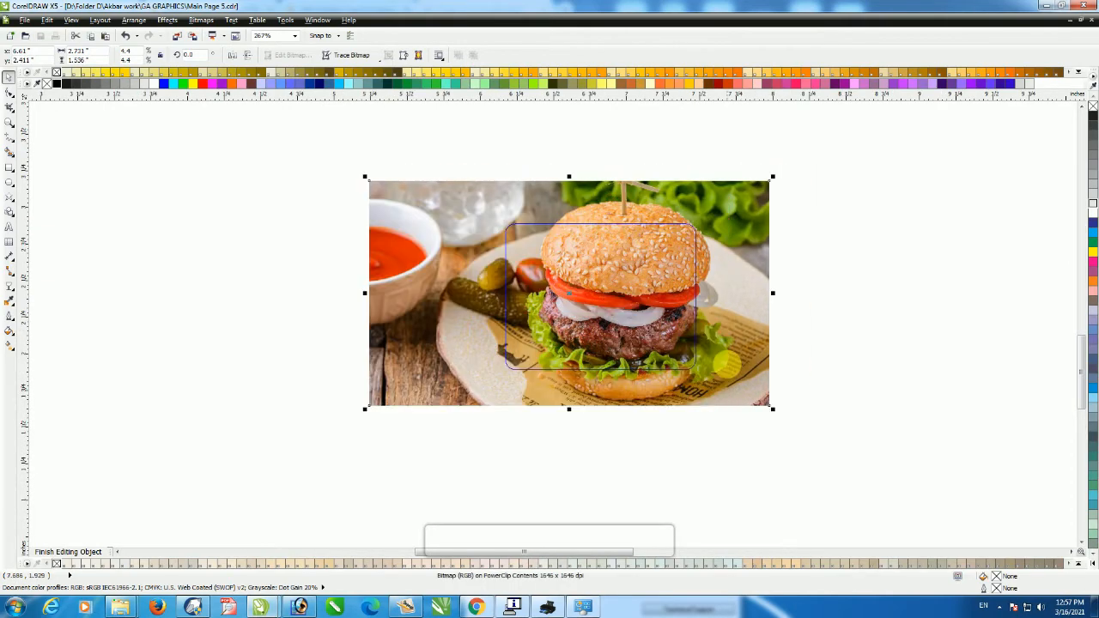
Shift the photo left to centre its burger within the frame outline and finish editing the contents
drag(673, 261, 612, 261)
right_click(612, 261)
click(644, 292)
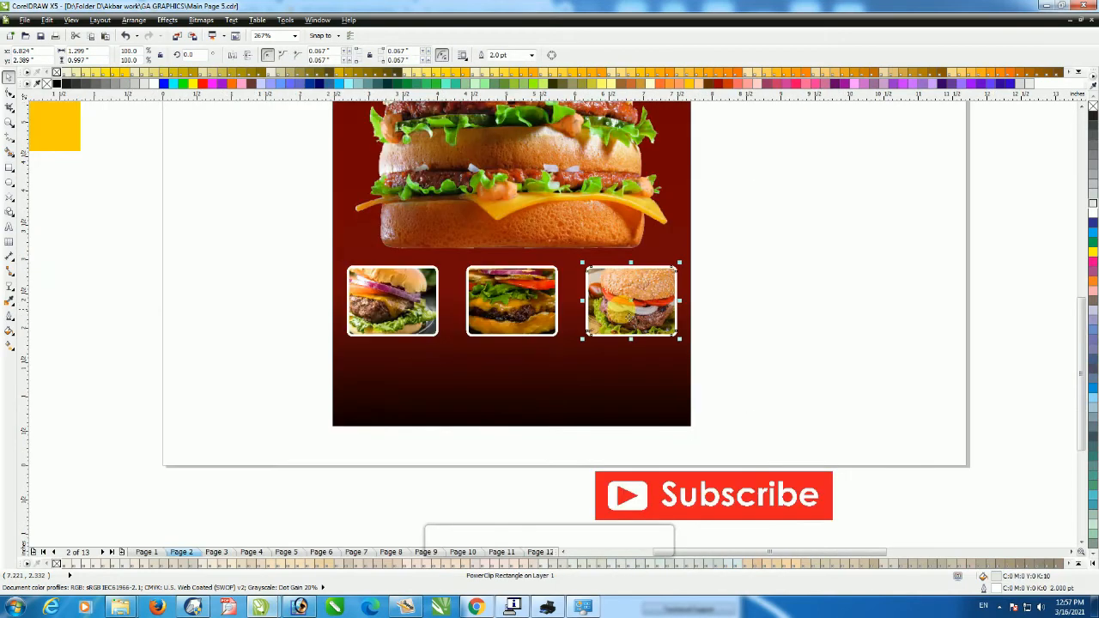
Open the middle frame's PowerClip contents for editing and shrink the burger photo to about 1.5 × 1 in
right_click(514, 296)
click(554, 20)
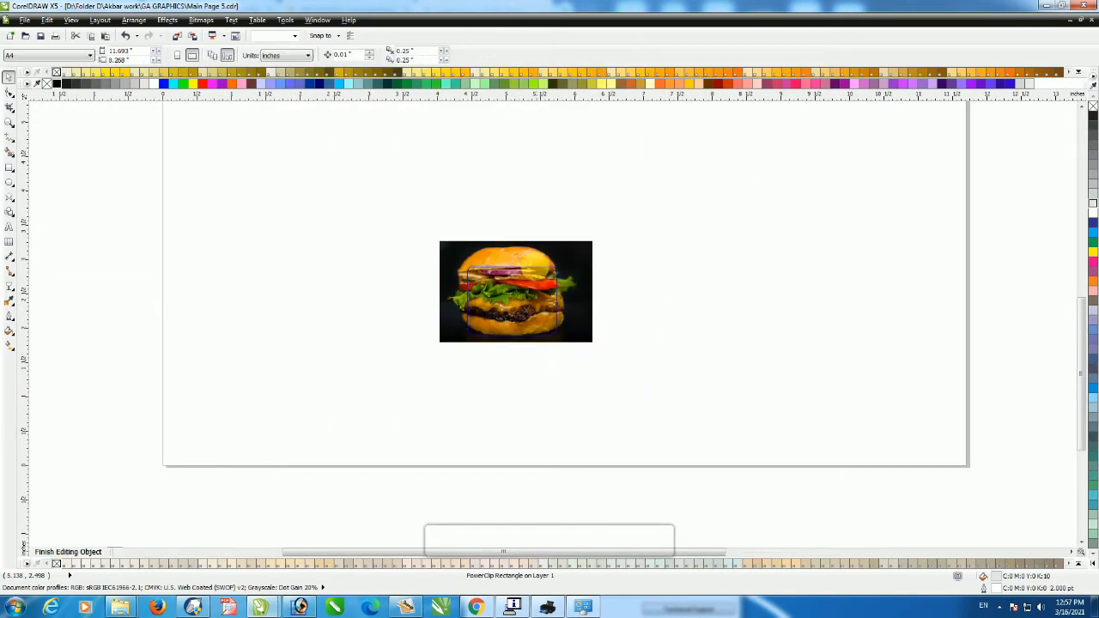
drag(595, 236, 594, 263)
scroll(586, 461, up, 2)
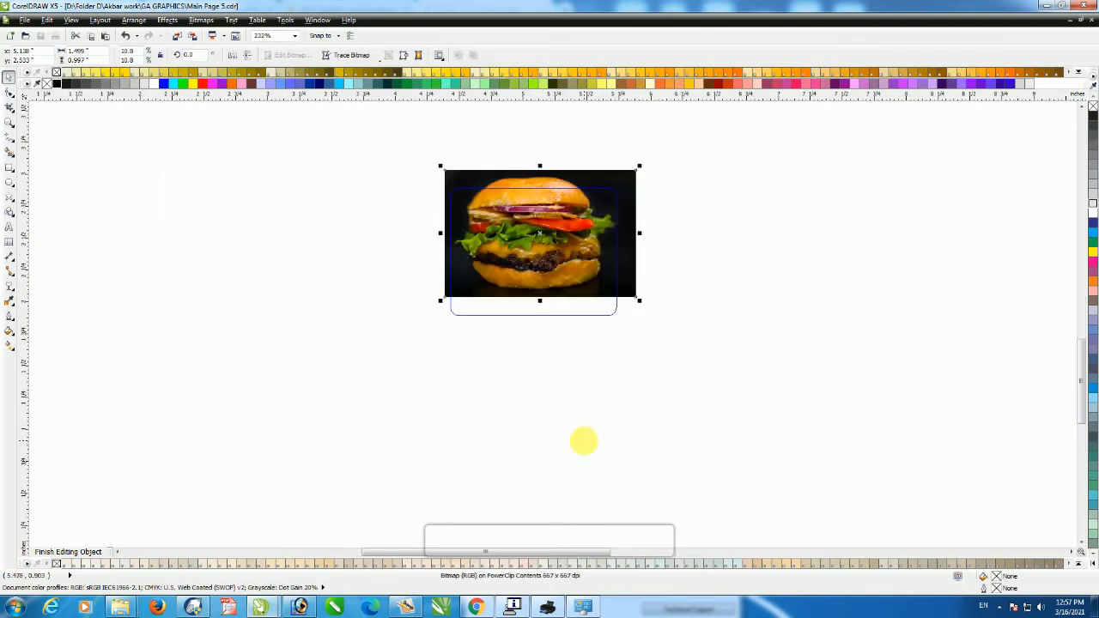
Nudge the photo down and left over the frame outline, enlarge it slightly to cover the frame, and finish editing
key(Down)
key(Down)
key(Down)
key(Down)
key(Down)
key(Down)
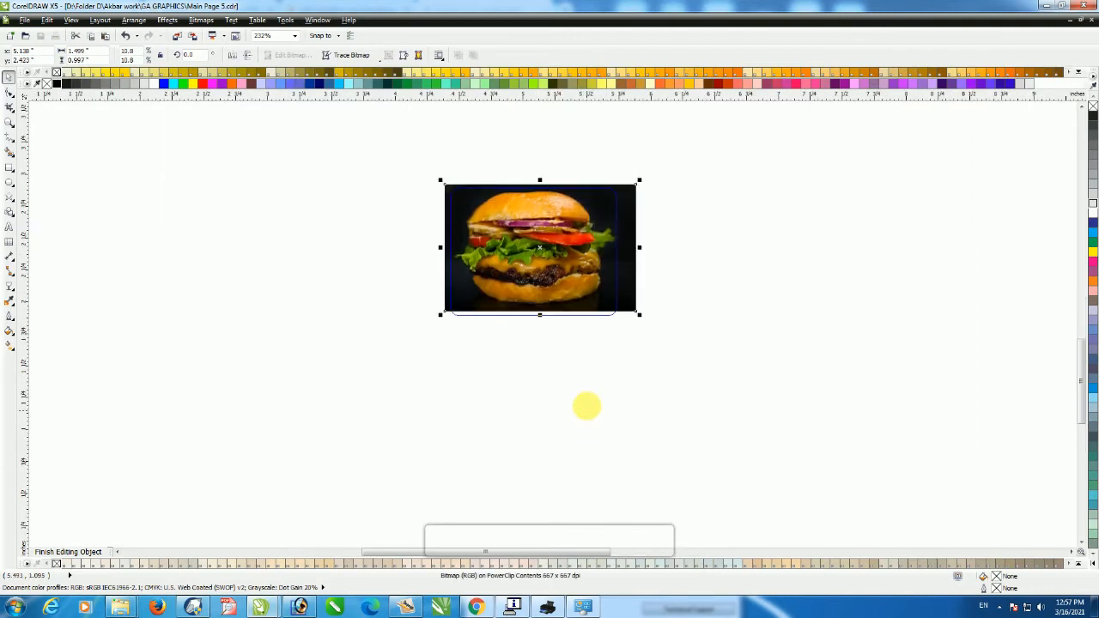
key(Left)
drag(638, 317, 643, 321)
right_click(559, 246)
click(591, 291)
Edit the leftmost frame's PowerClip contents, resizing the burger photo to about 1.32 × 1.21 in so the whole burger fits
right_click(451, 262)
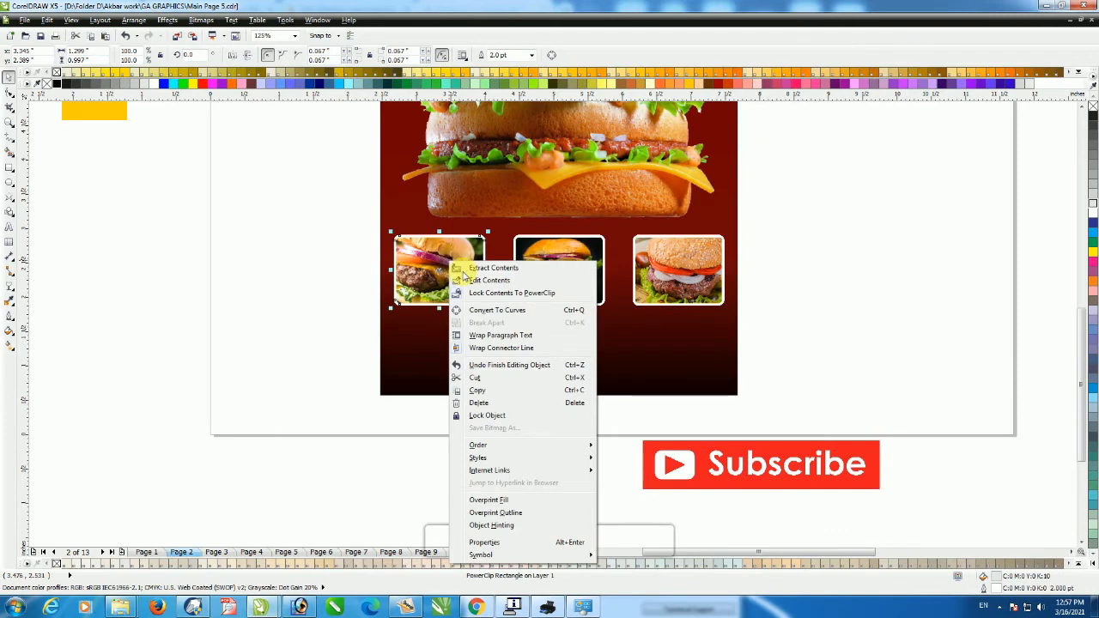
click(473, 286)
key(F2)
drag(376, 172, 493, 369)
drag(396, 175, 452, 230)
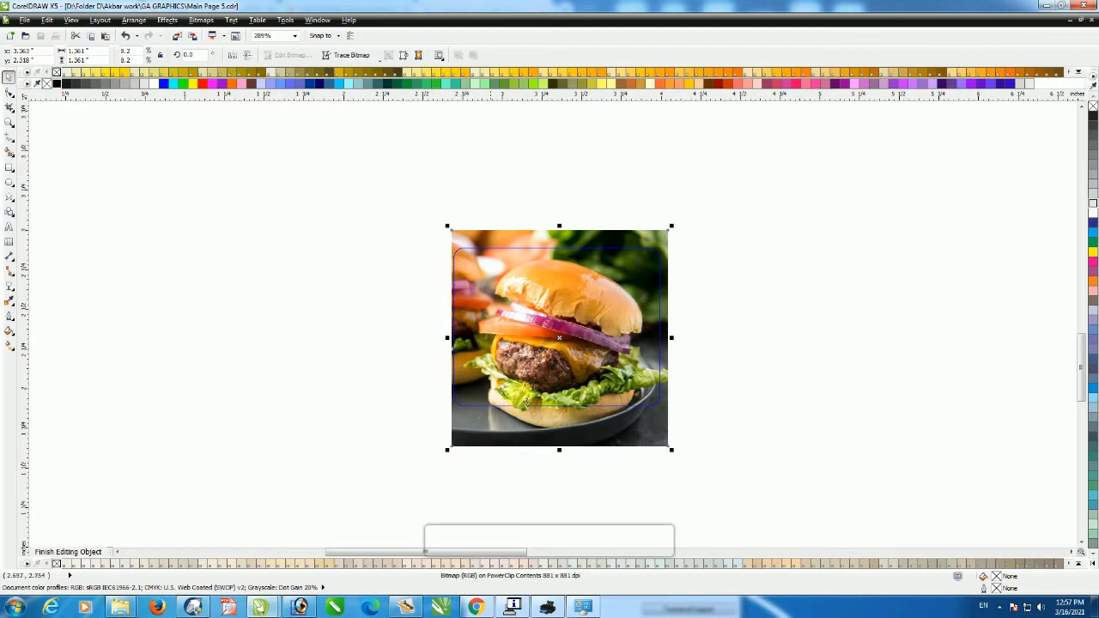
drag(671, 449, 664, 442)
drag(556, 444, 556, 425)
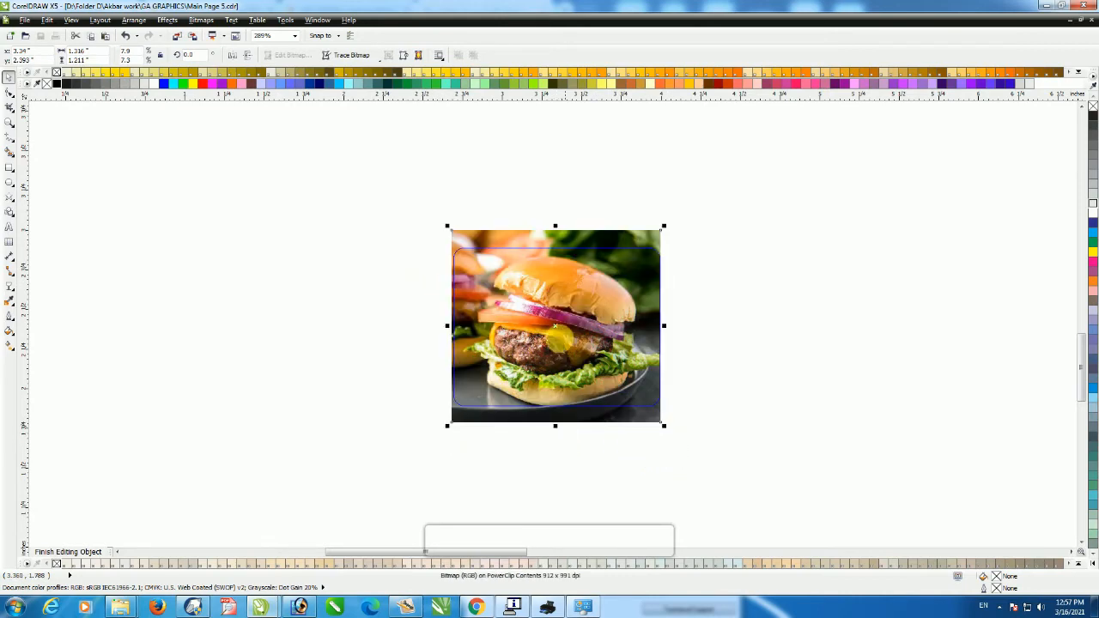
right_click(556, 330)
click(597, 46)
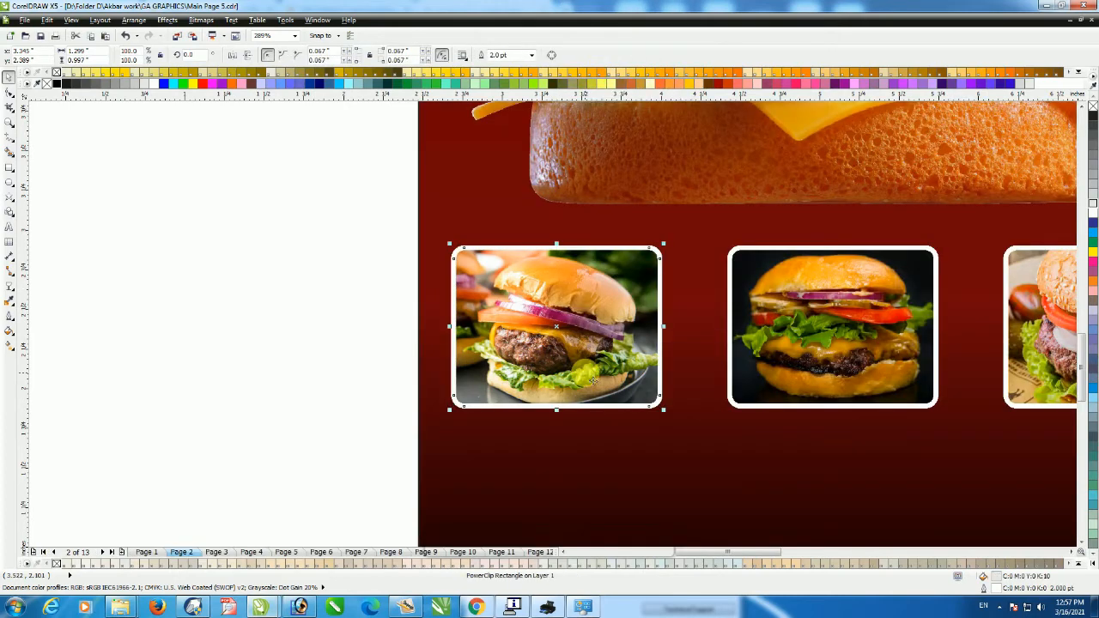
Nudge the row of three framed burger photos down to leave room beneath the large burger
scroll(836, 365, down, 4)
drag(812, 336, 490, 417)
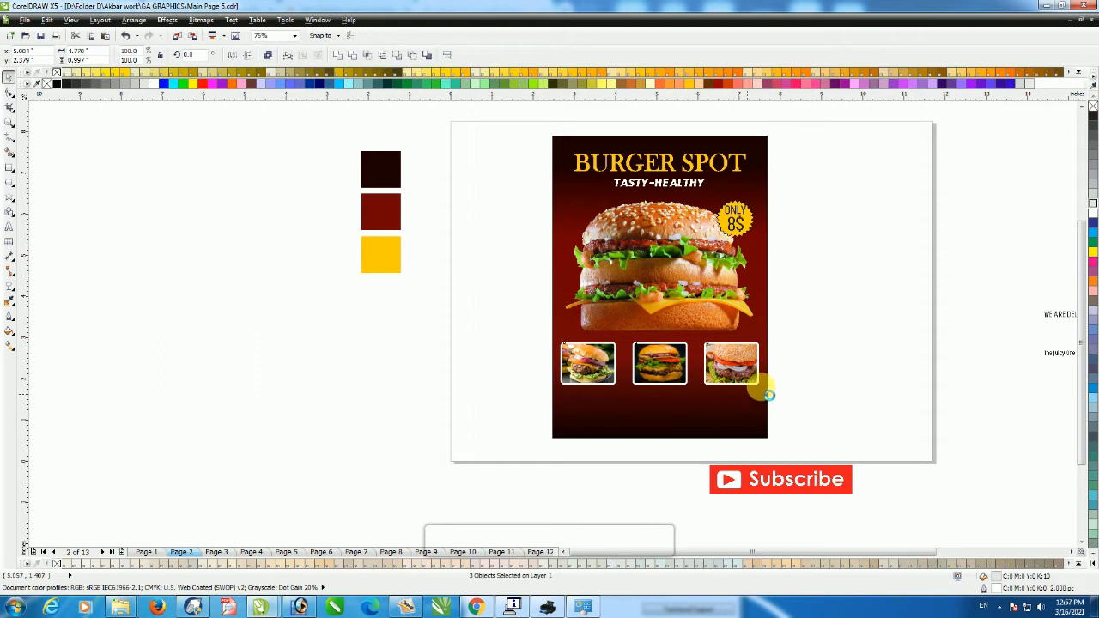
key(Down)
key(Down)
key(Down)
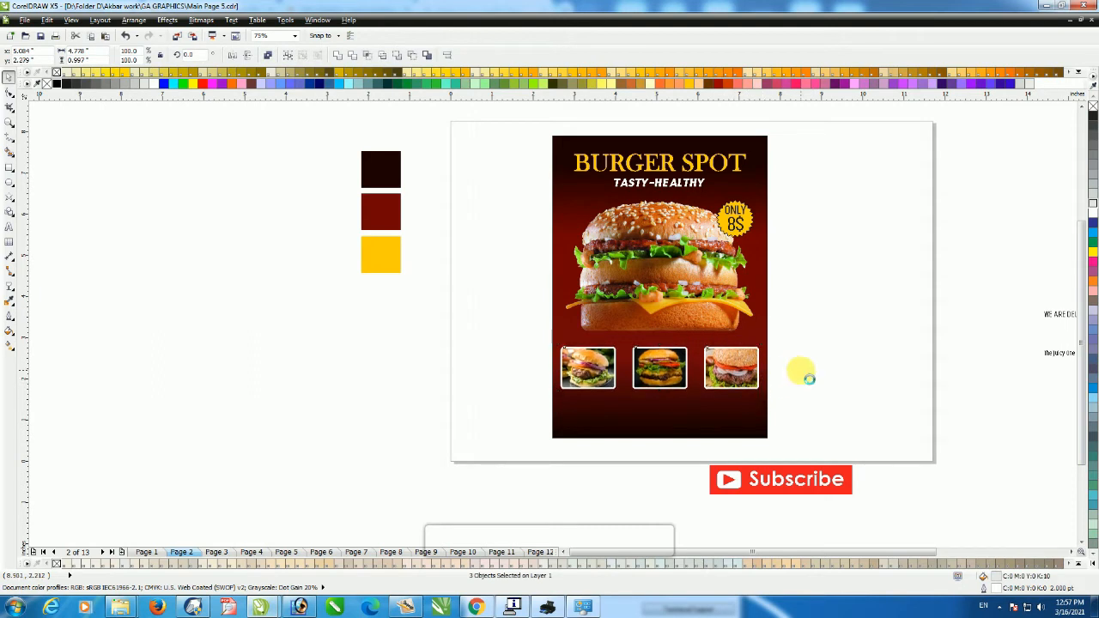
key(Down)
key(Down)
click(862, 349)
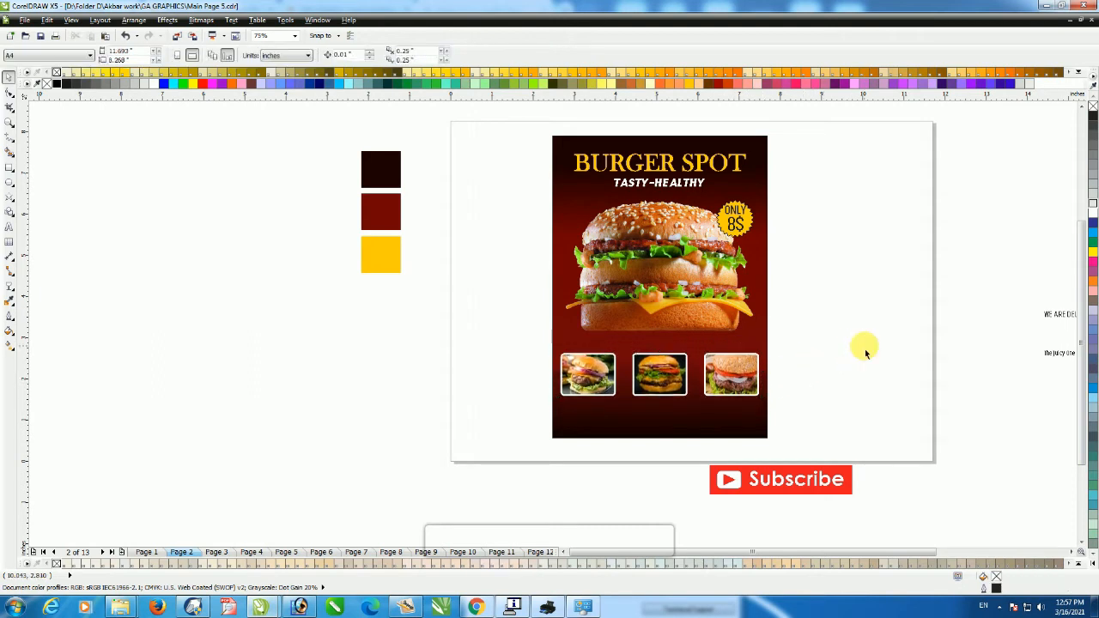
Move WE ARE DELIVERING THE ART OF BURGER between the large burger and the photo row, enlarged to about 3.76 in wide
key(F4)
click(773, 330)
drag(779, 331, 352, 352)
key(z)
drag(235, 270, 486, 460)
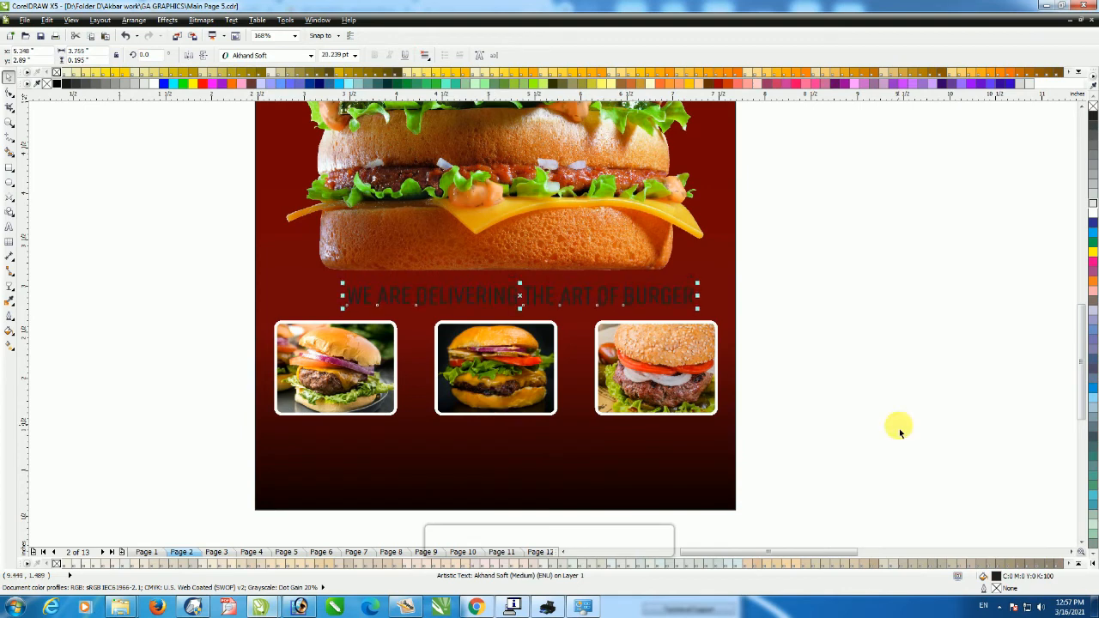
Colour the WE ARE DELIVERING THE ART OF BURGER line white and centre it horizontally on the flyer background
click(1093, 213)
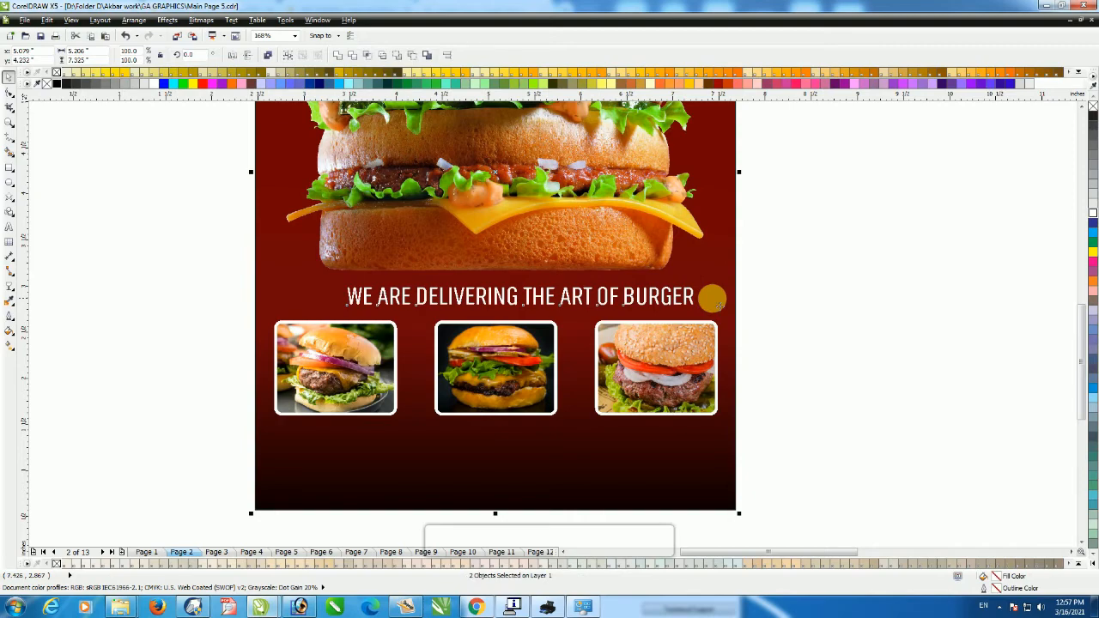
click(817, 304)
scroll(682, 309, down, 2)
Nudge the large burger slightly up and compress it from the bottom edge to about 3.33 in tall
click(587, 211)
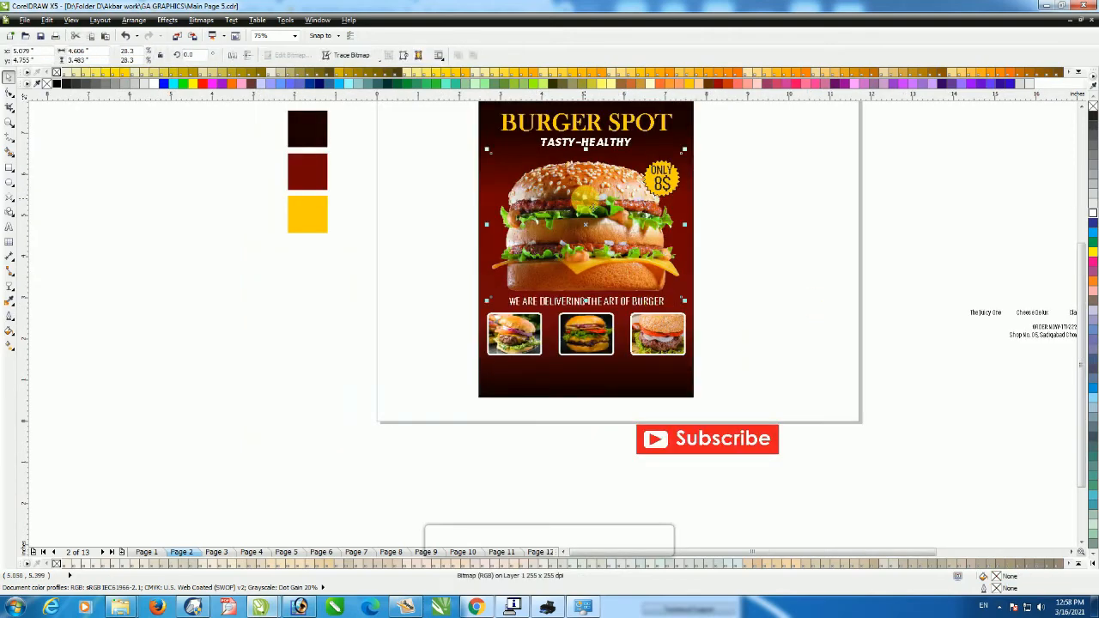
scroll(650, 378, up, 2)
key(Up)
key(Up)
key(Up)
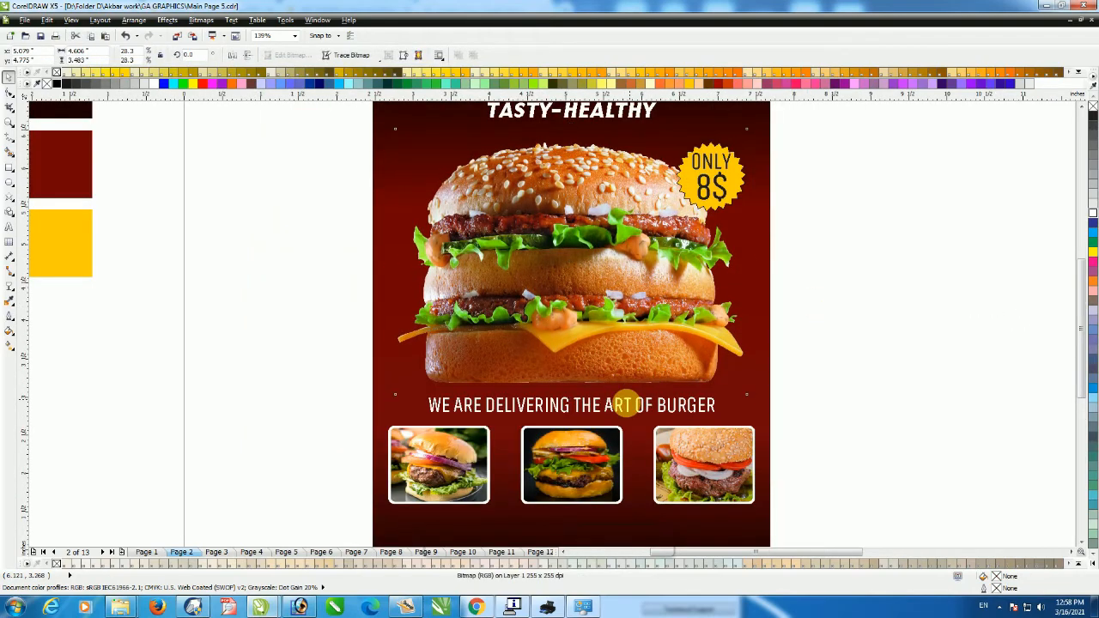
drag(571, 397, 572, 385)
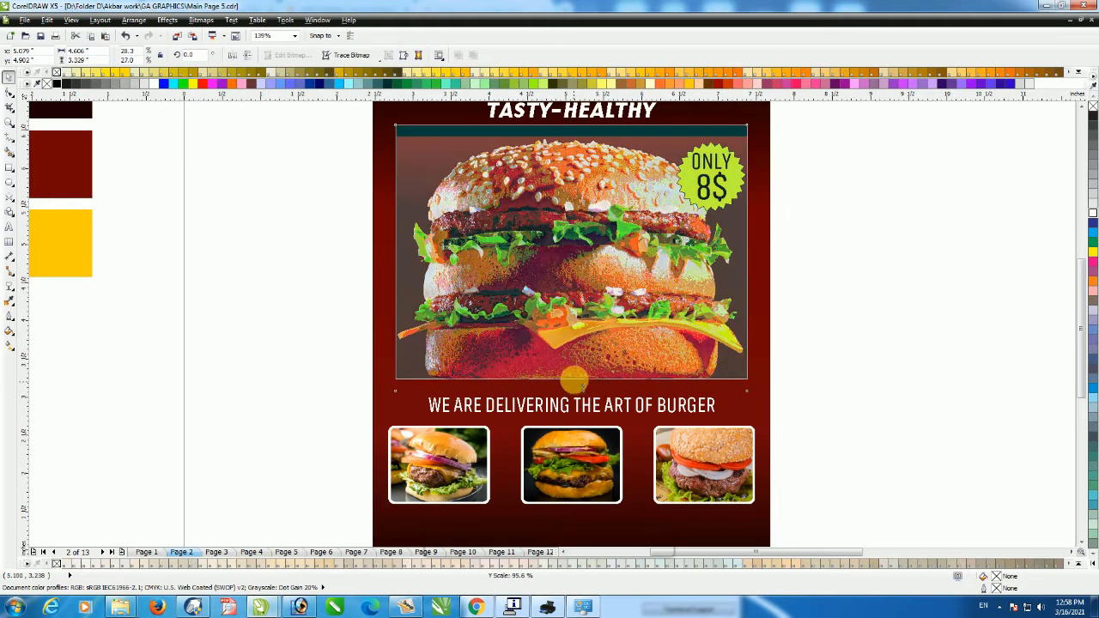
click(292, 375)
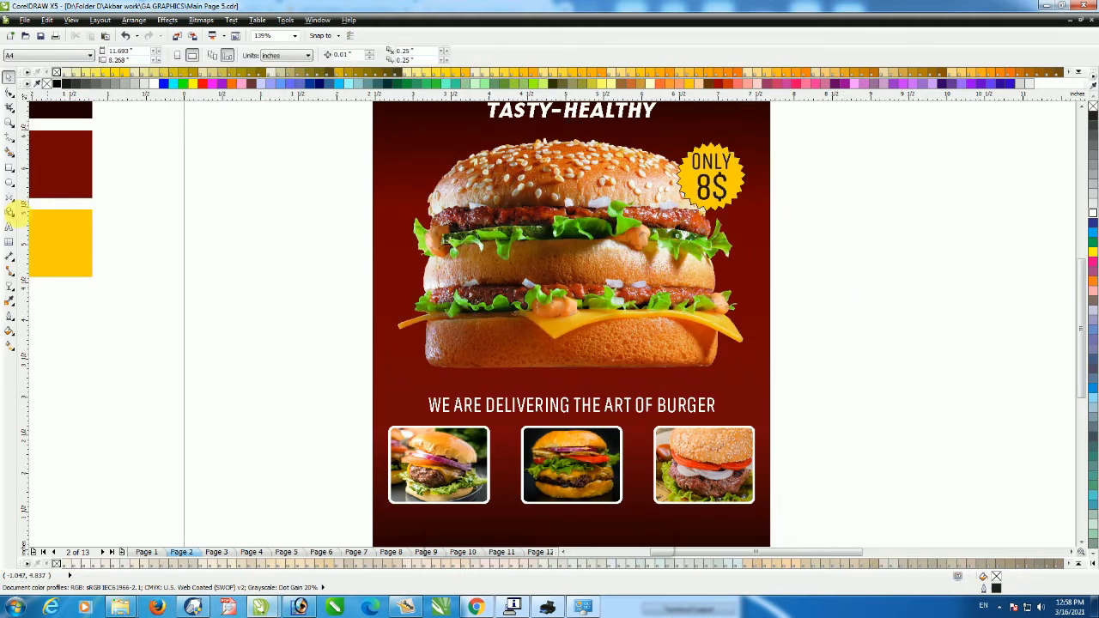
Draw a flat ellipse about 3.66 × 0.22 in just under the large burger, filled 70% black with no outline
click(9, 182)
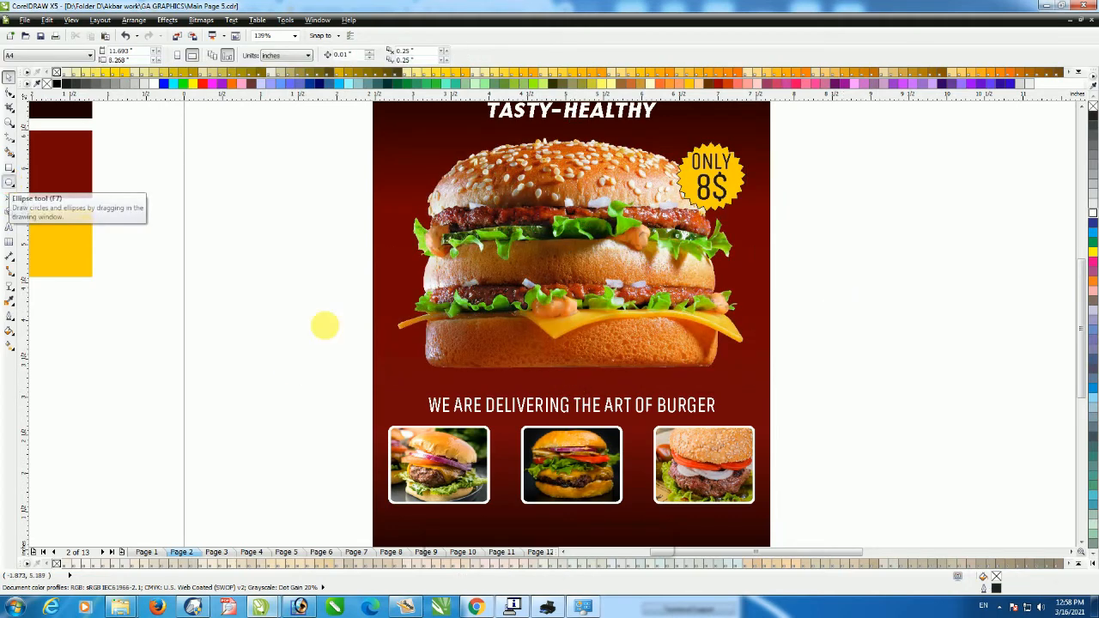
drag(432, 374, 711, 388)
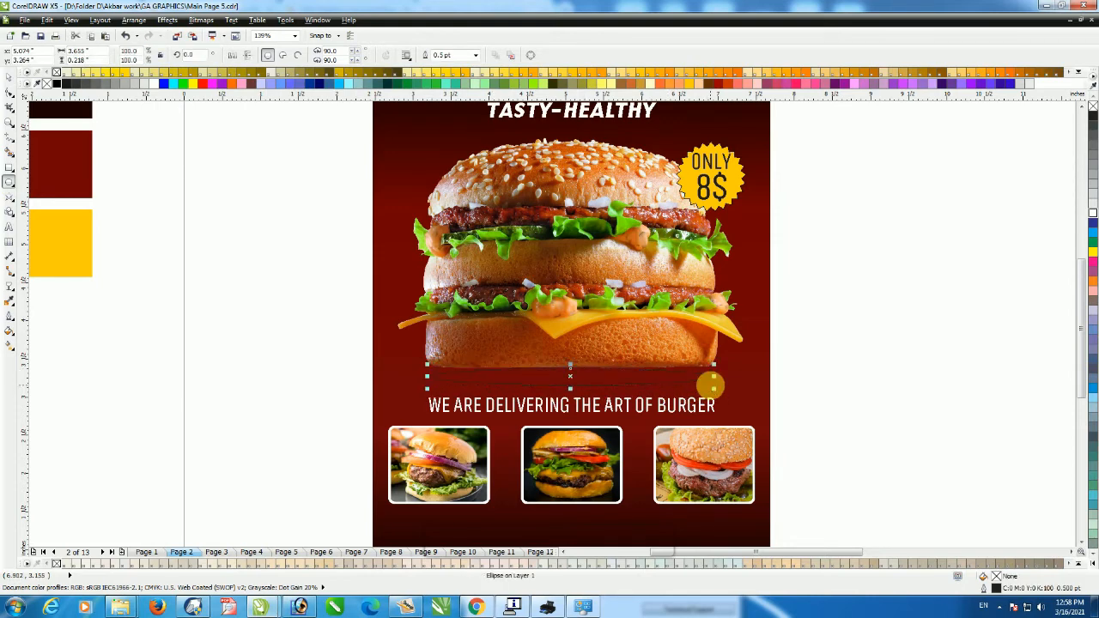
click(1093, 196)
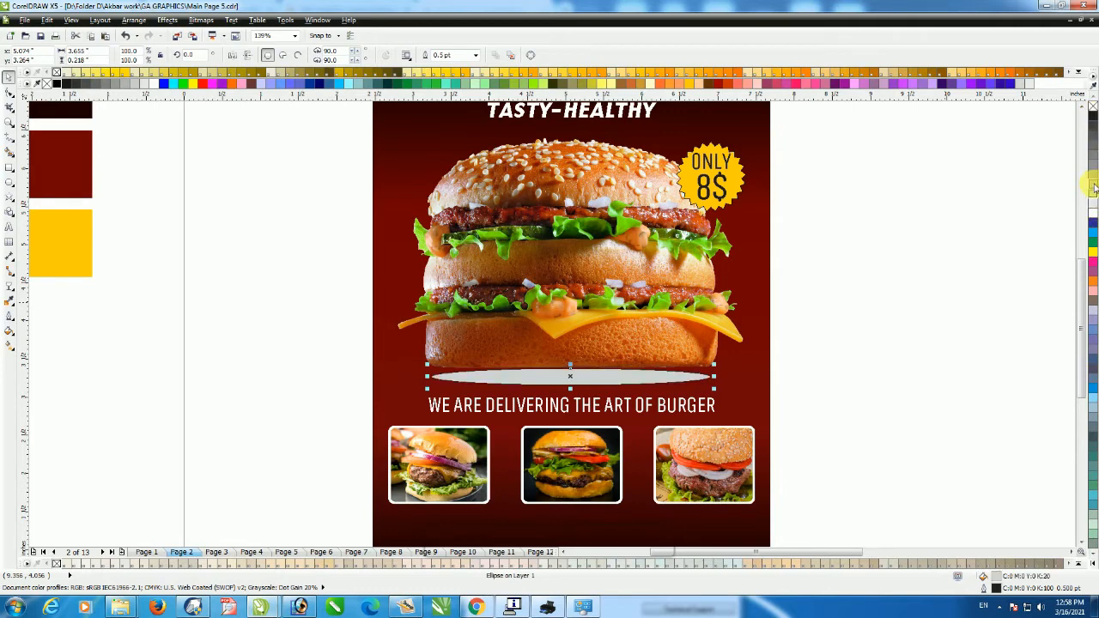
click(1092, 178)
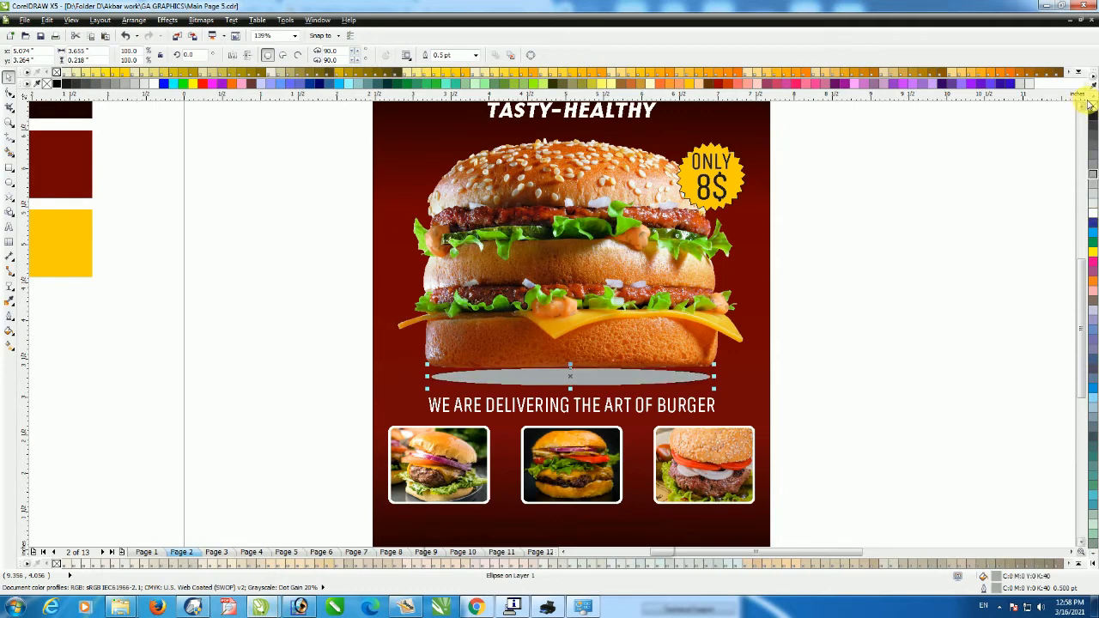
click(1094, 145)
right_click(1093, 106)
Convert the ellipse to a 900 dpi Grayscale (8-bit) bitmap with anti-aliasing and a transparent background
click(200, 19)
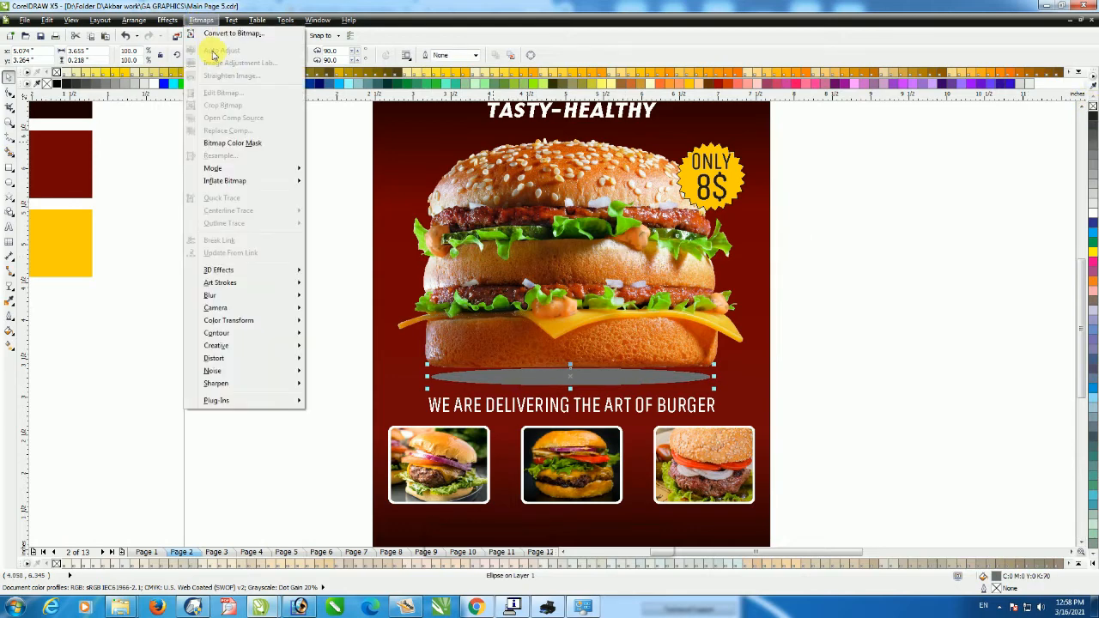
click(219, 33)
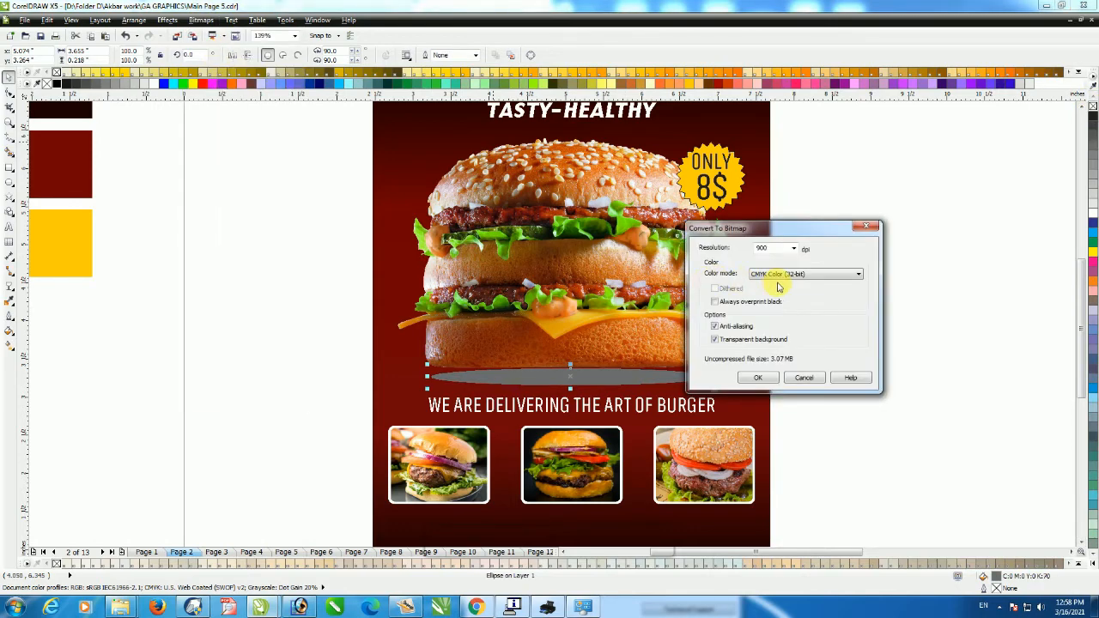
click(773, 274)
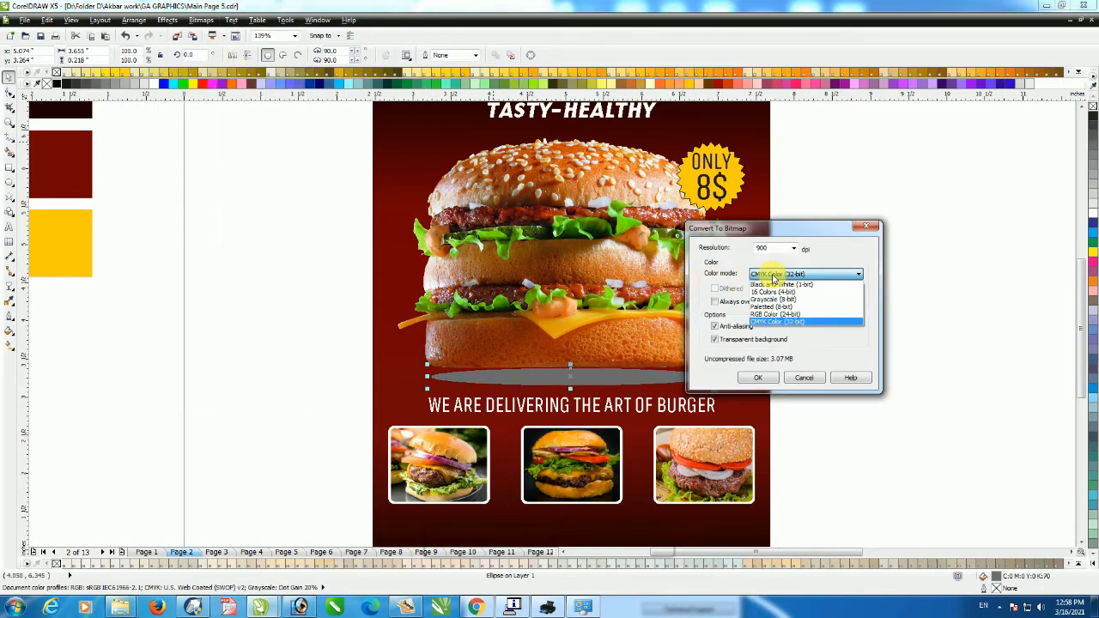
click(769, 300)
click(759, 378)
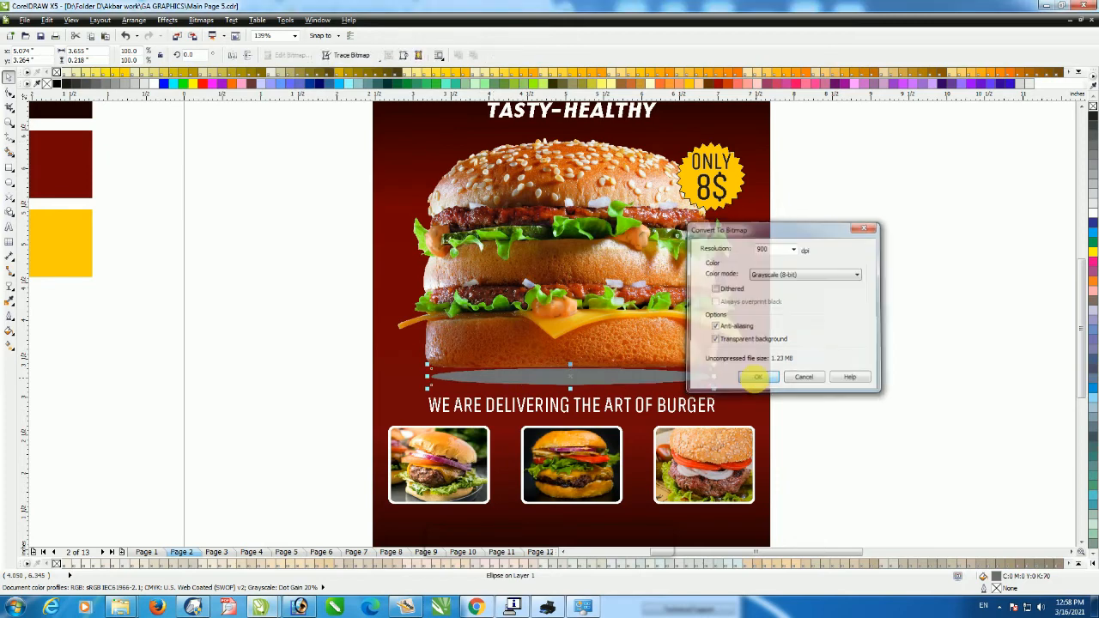
Apply a Gaussian Blur with an 82-pixel radius to the grey ellipse bitmap under the burger
click(200, 19)
mouse_move(210, 297)
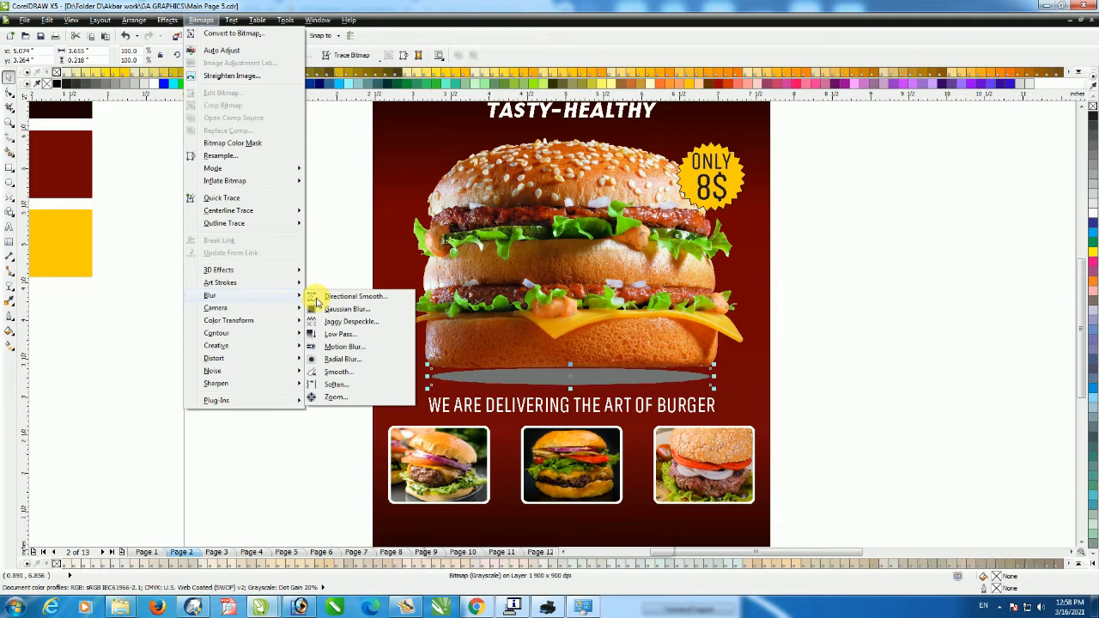
click(335, 309)
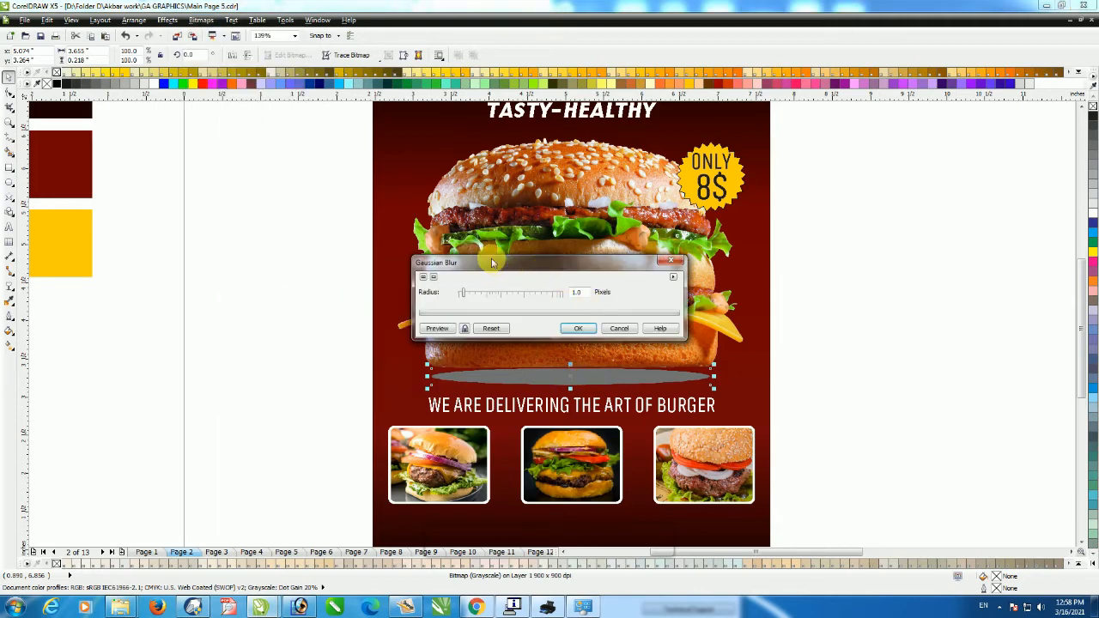
drag(495, 267, 758, 269)
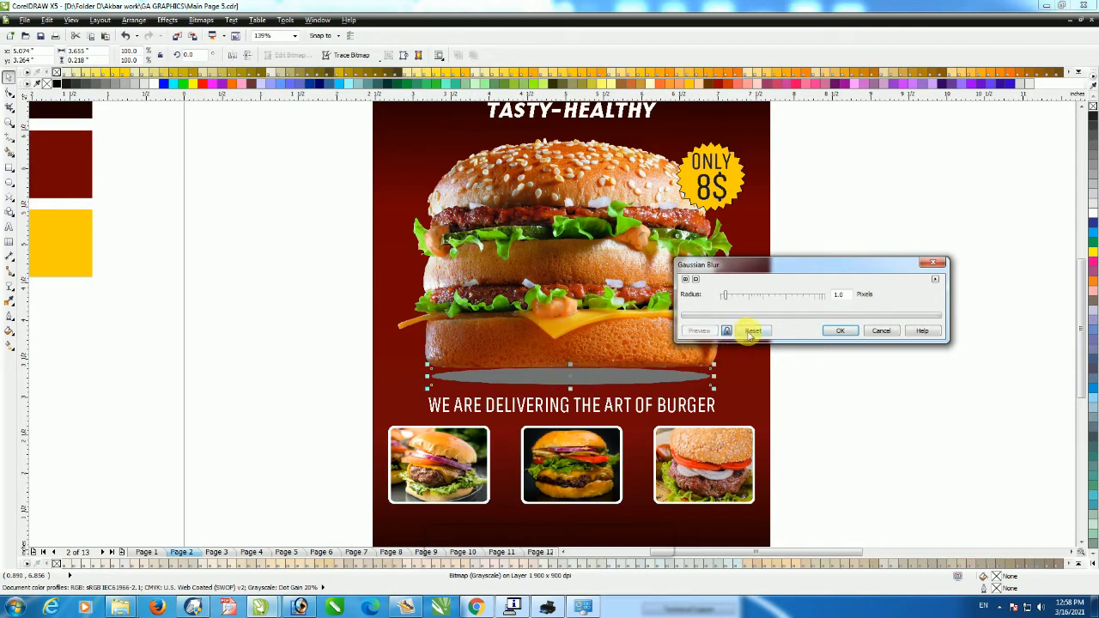
click(767, 296)
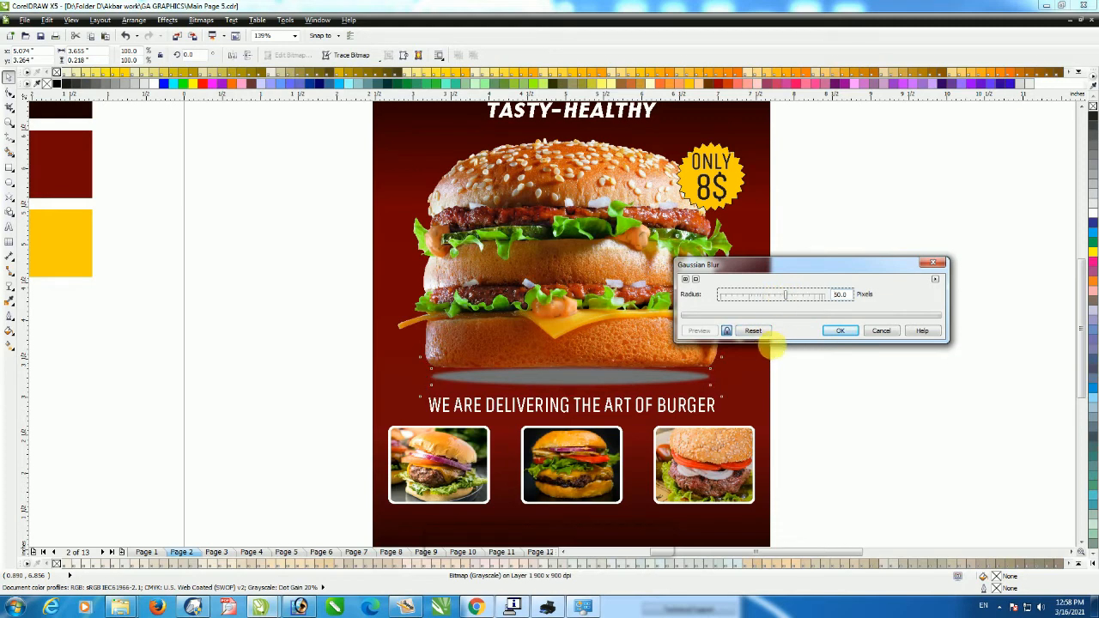
click(807, 296)
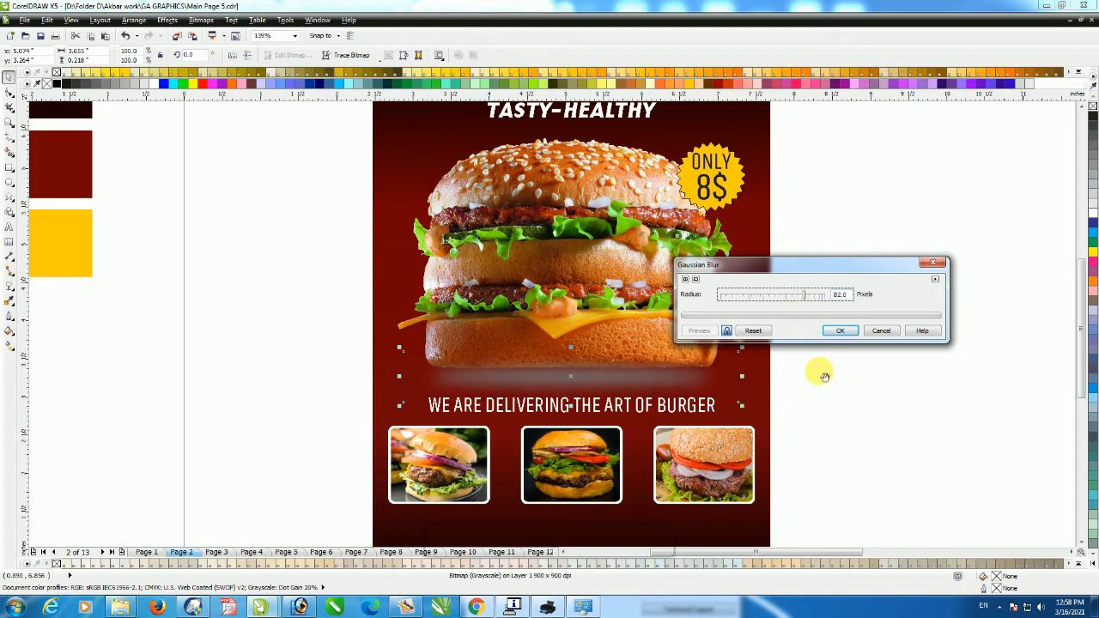
click(841, 331)
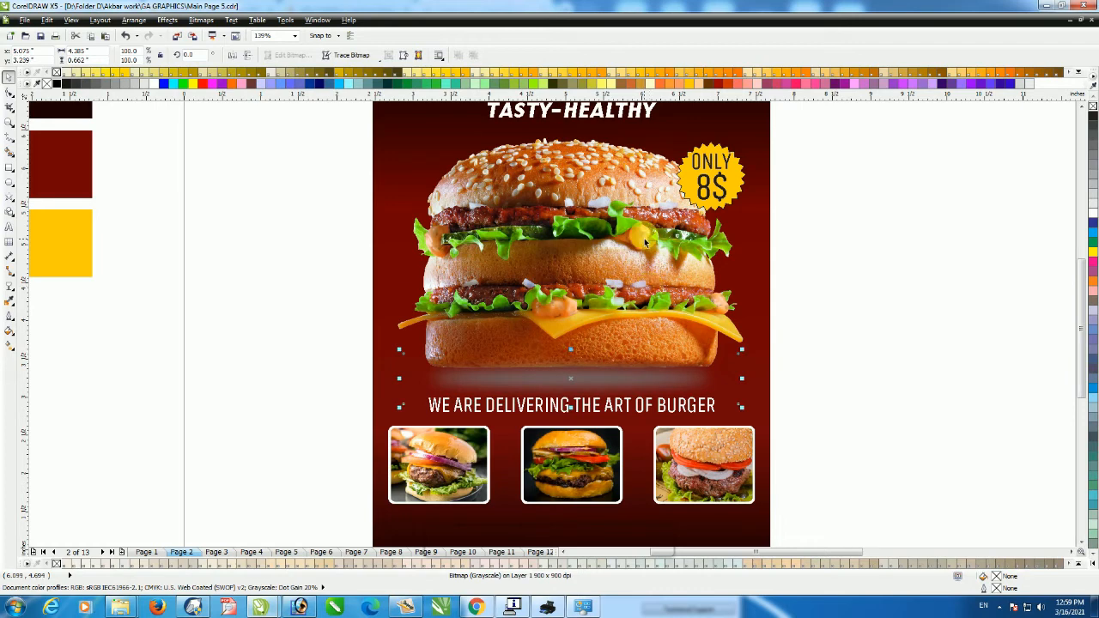
Bring the large burger in front of the blurred ellipse shadow and nudge the shadow slightly down
click(618, 290)
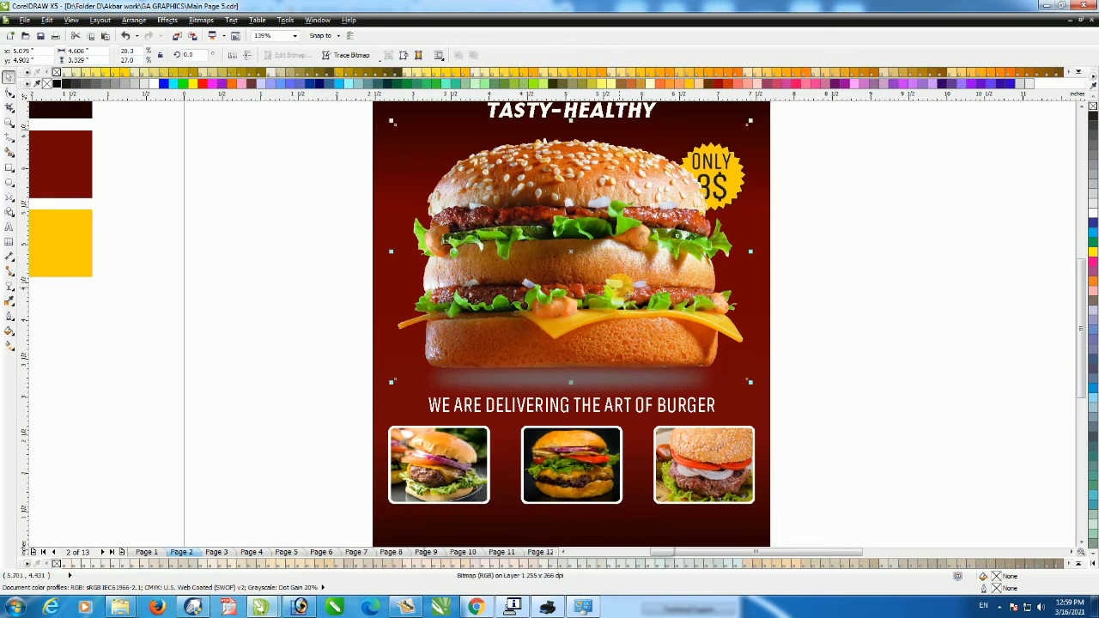
drag(859, 329, 713, 417)
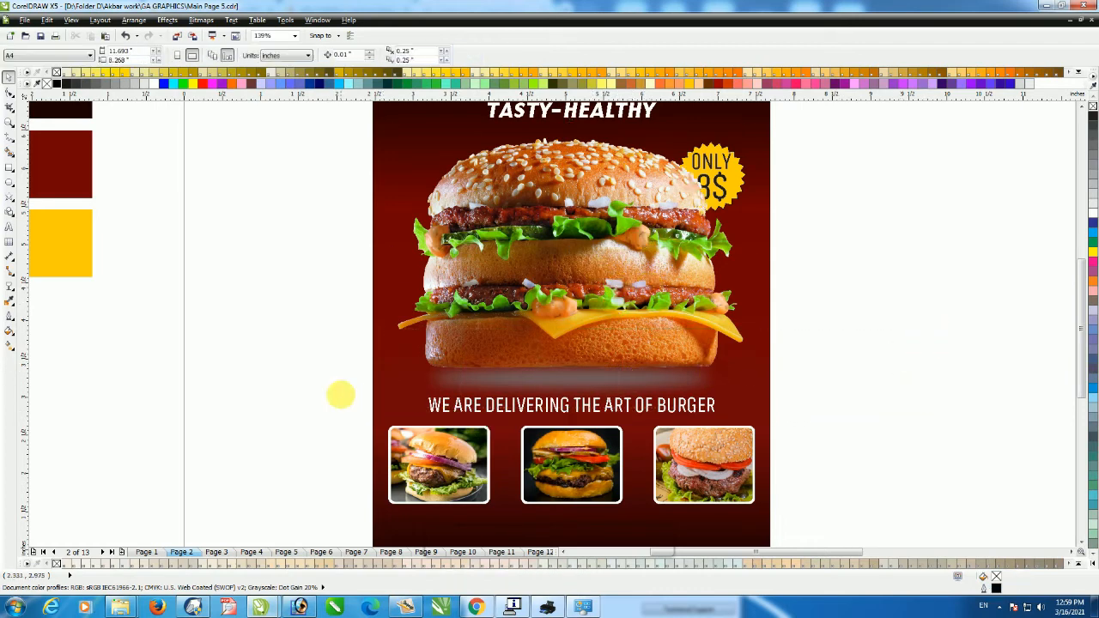
click(625, 409)
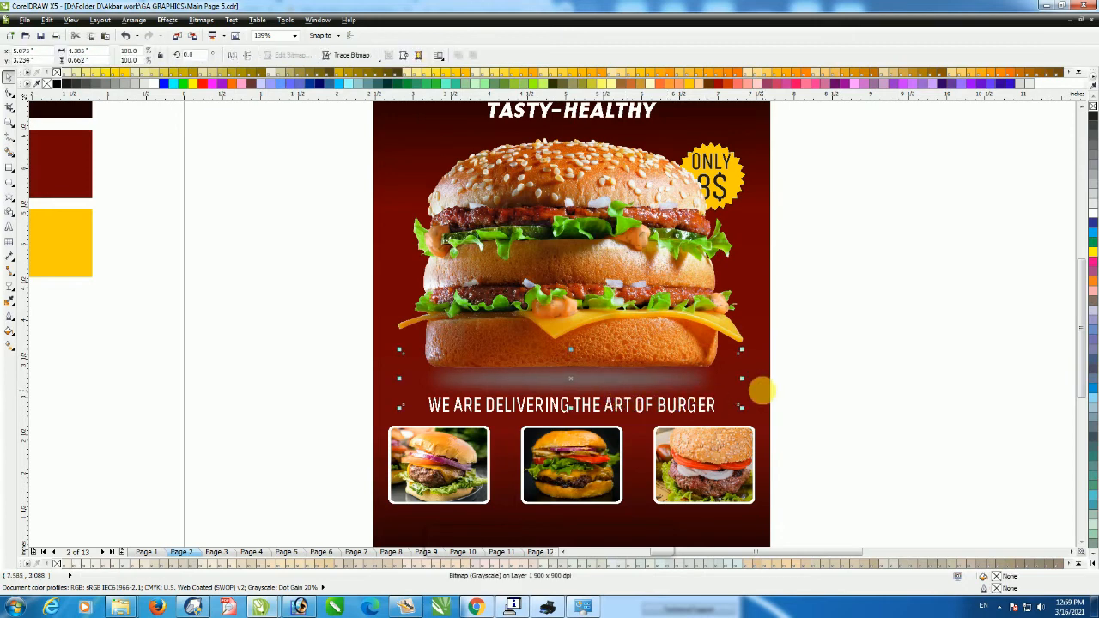
scroll(826, 372, down, 2)
click(804, 414)
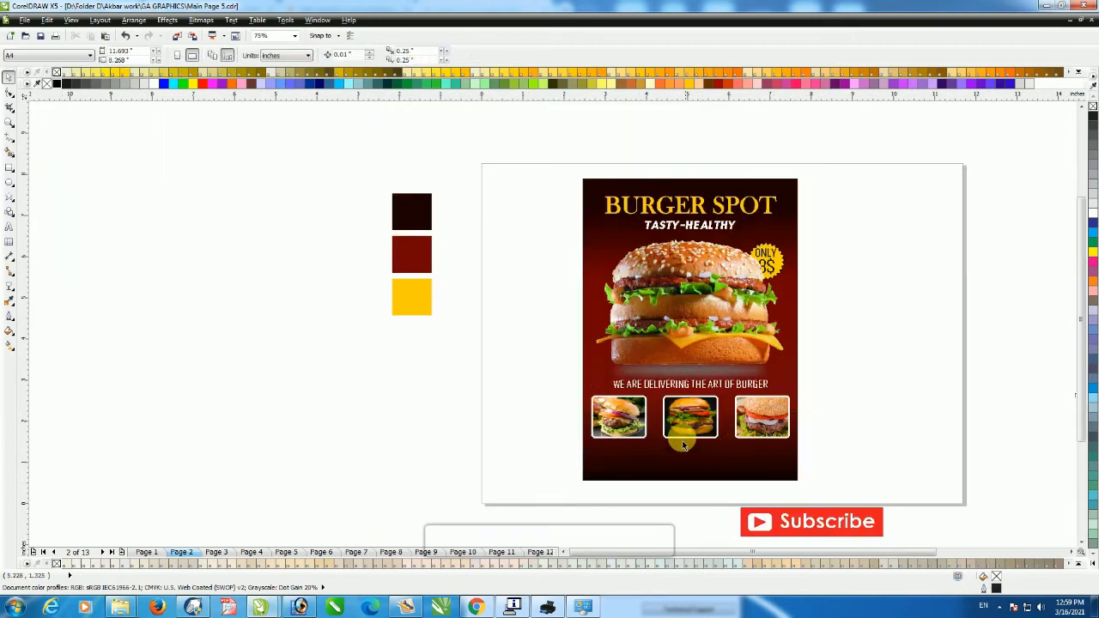
Extend the flyer background downward at its bottom edge to a height of about 7.73 in
scroll(570, 363, up, 1)
click(597, 324)
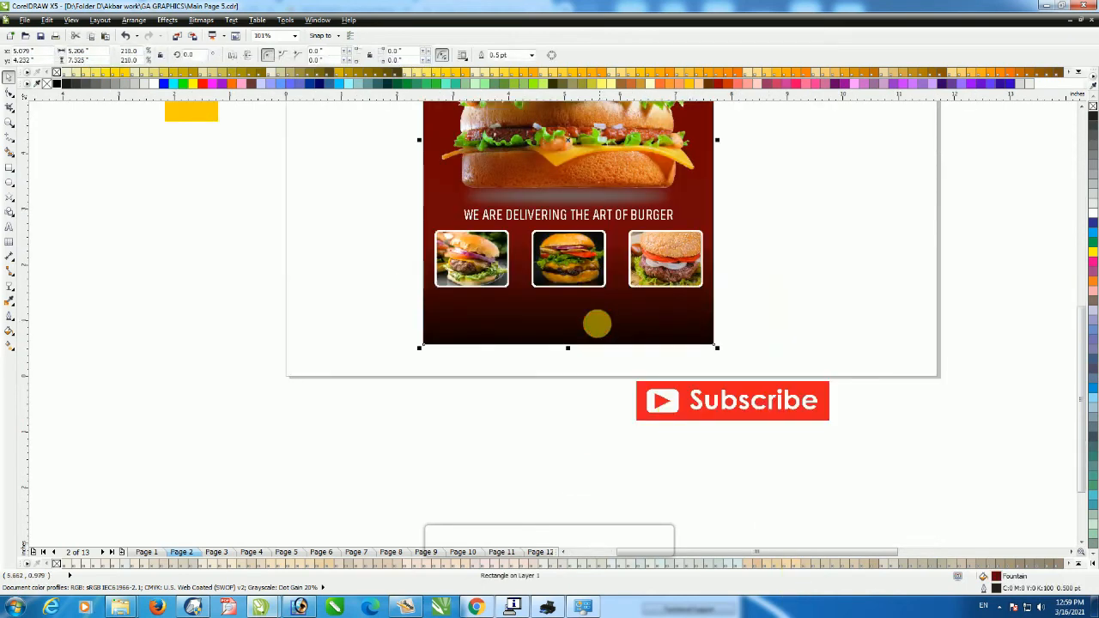
drag(568, 348, 569, 370)
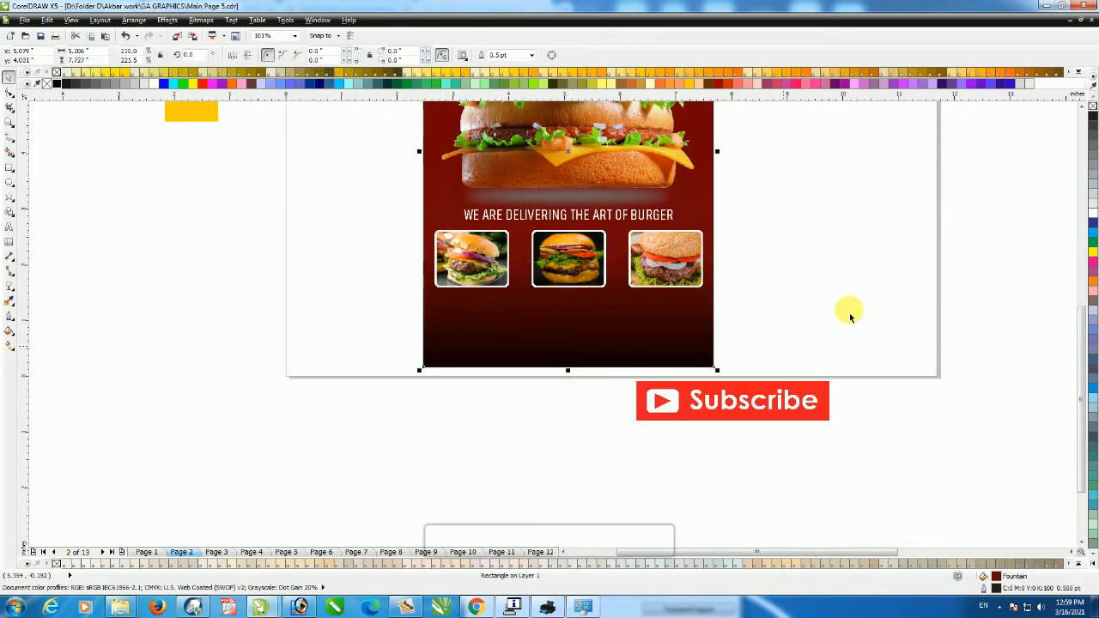
click(583, 388)
Draw a horizontal line about 5.21 in long across the flyer below the photo row, with a white 2 pt outline
scroll(544, 284, up, 2)
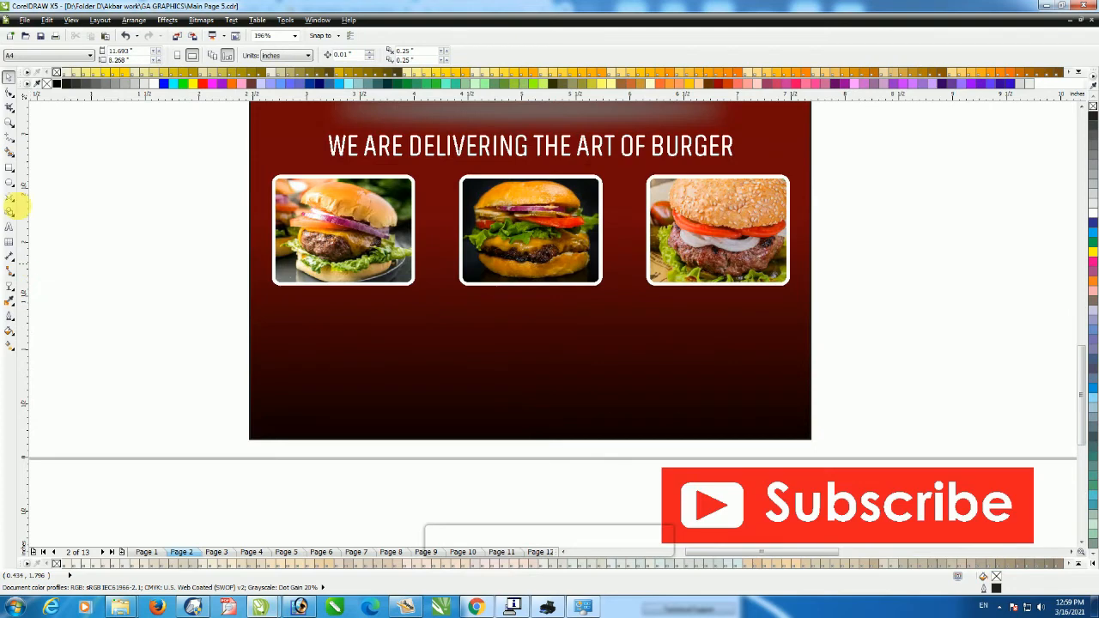
click(10, 138)
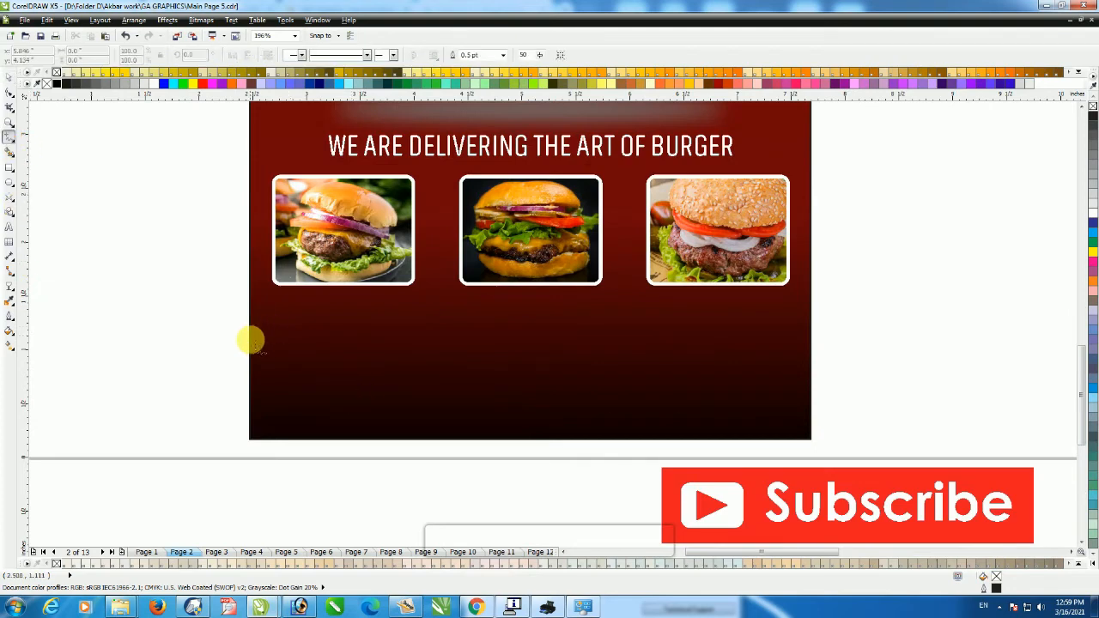
click(251, 340)
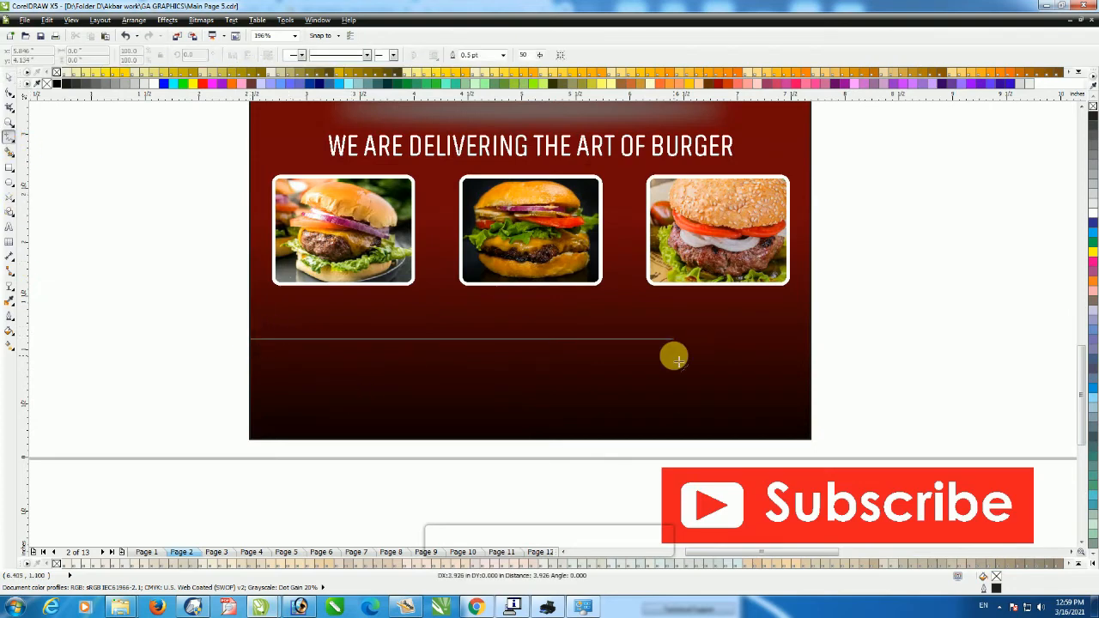
click(810, 351)
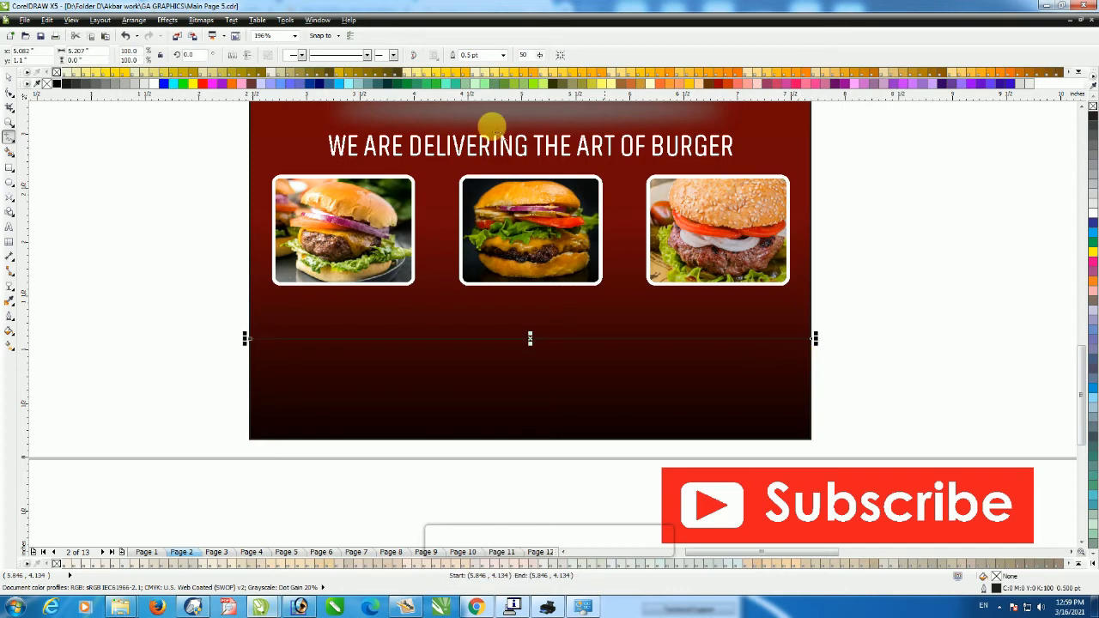
click(487, 55)
text(2)
key(Return)
right_click(1094, 214)
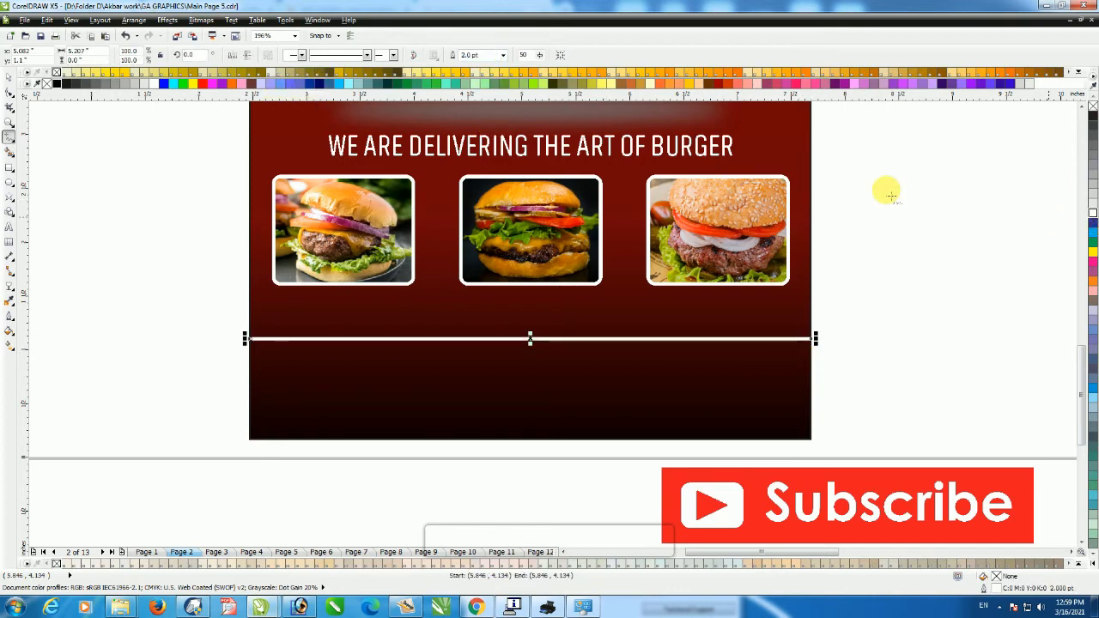
Set the outline width of the white divider line to 4 pt
click(487, 55)
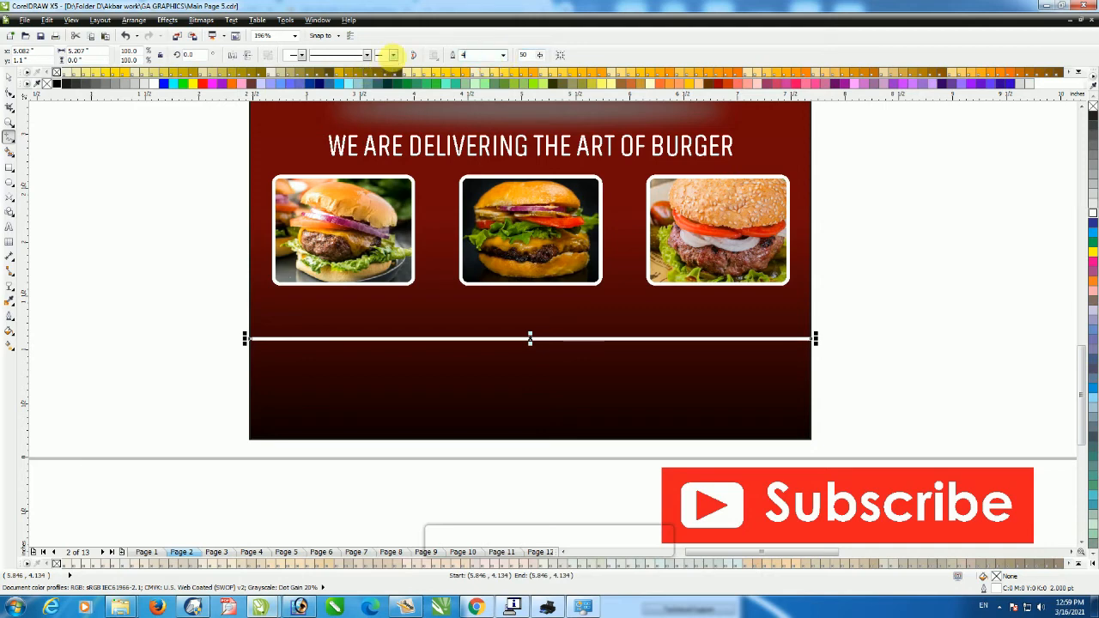
key(Return)
scroll(726, 307, down, 2)
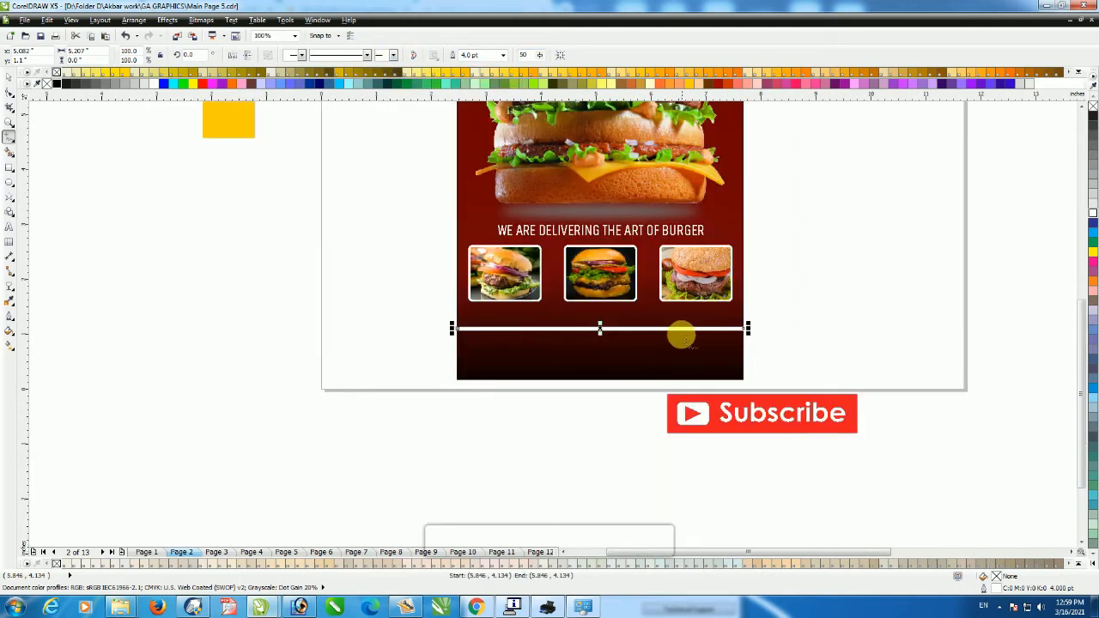
click(827, 346)
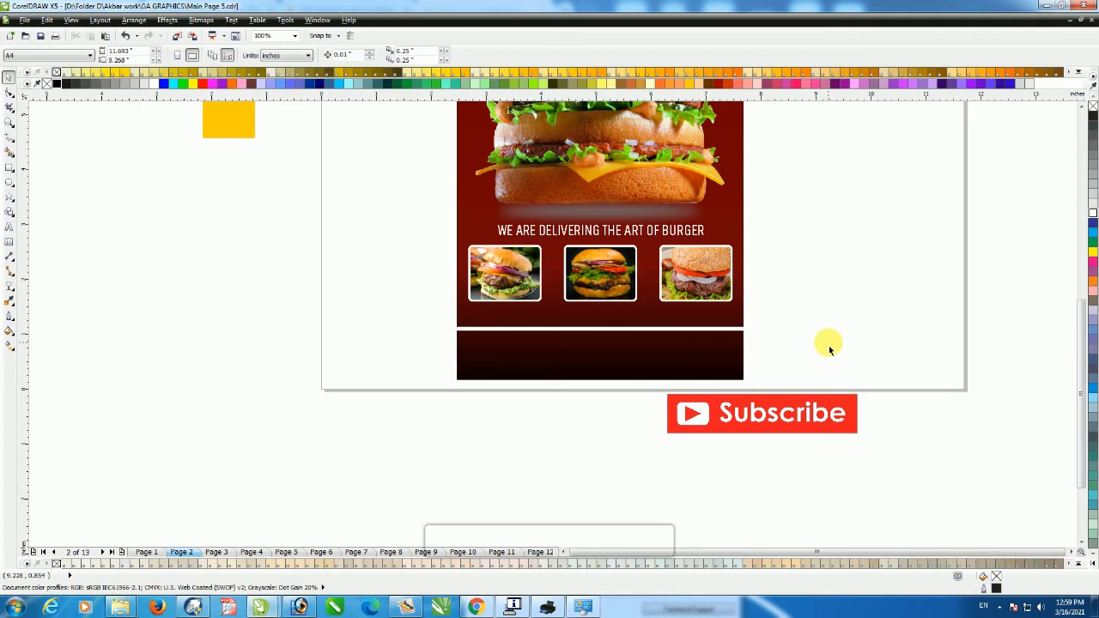
Move the three burger name texts from beside the page to the space between the photo row and the white line
scroll(827, 347, down, 2)
drag(944, 289, 722, 326)
scroll(766, 320, up, 3)
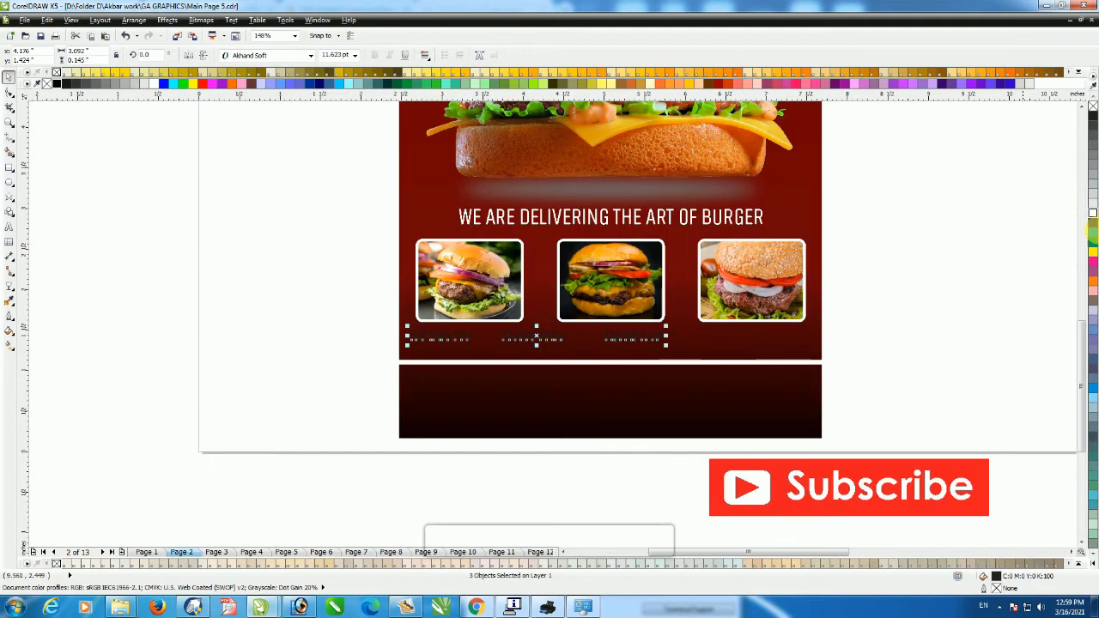
Colour the three burger names white and enlarge them to about 14.6 pt, adjusting their height under the photos
key(ctrl+KP_8)
key(ctrl+KP_8)
key(ctrl+KP_8)
key(Down)
click(459, 450)
Centre The Juicy One, Cheese Delux and Classic Love horizontally under the first, second and third framed photos
click(477, 339)
shift+click(484, 298)
key(c)
click(351, 362)
click(563, 336)
shift+click(595, 316)
key(c)
click(613, 444)
click(658, 337)
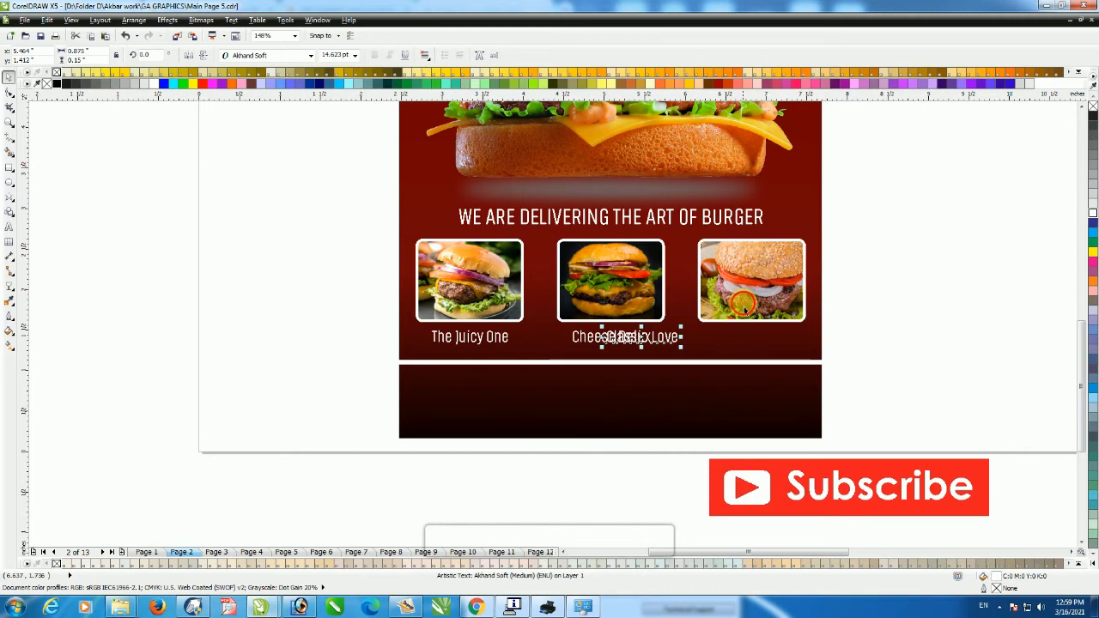
shift+click(736, 314)
key(c)
click(906, 335)
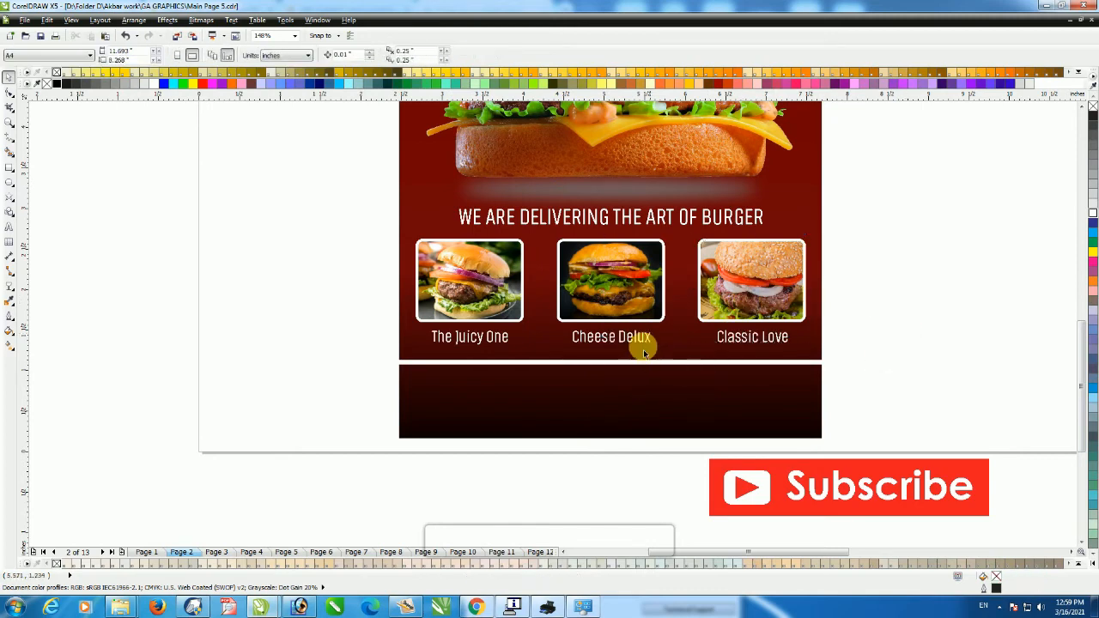
Move the order and address text from beside the page into the dark footer band below the white line
key(F4)
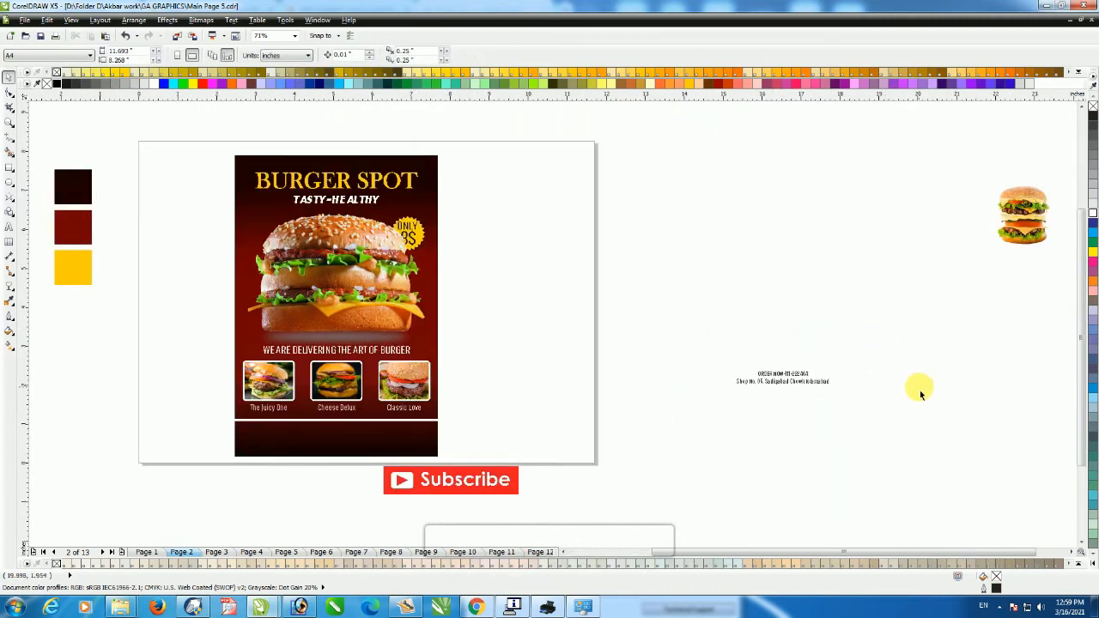
drag(872, 363, 645, 396)
drag(781, 383, 335, 442)
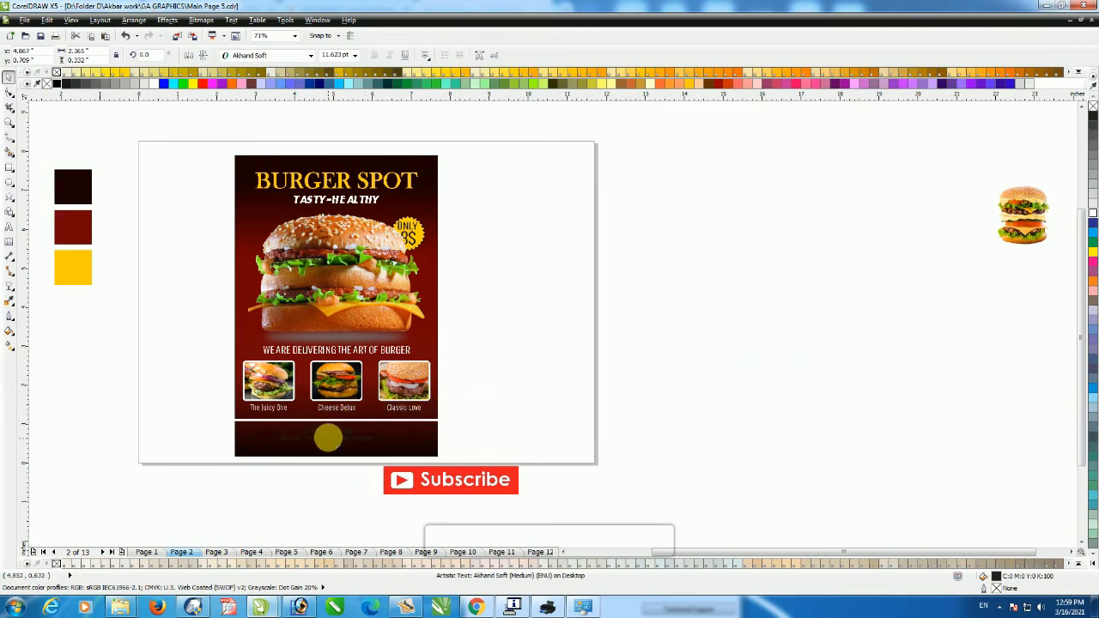
Colour the order and address text white and enlarge it to about 17.6 pt
scroll(478, 534, up, 3)
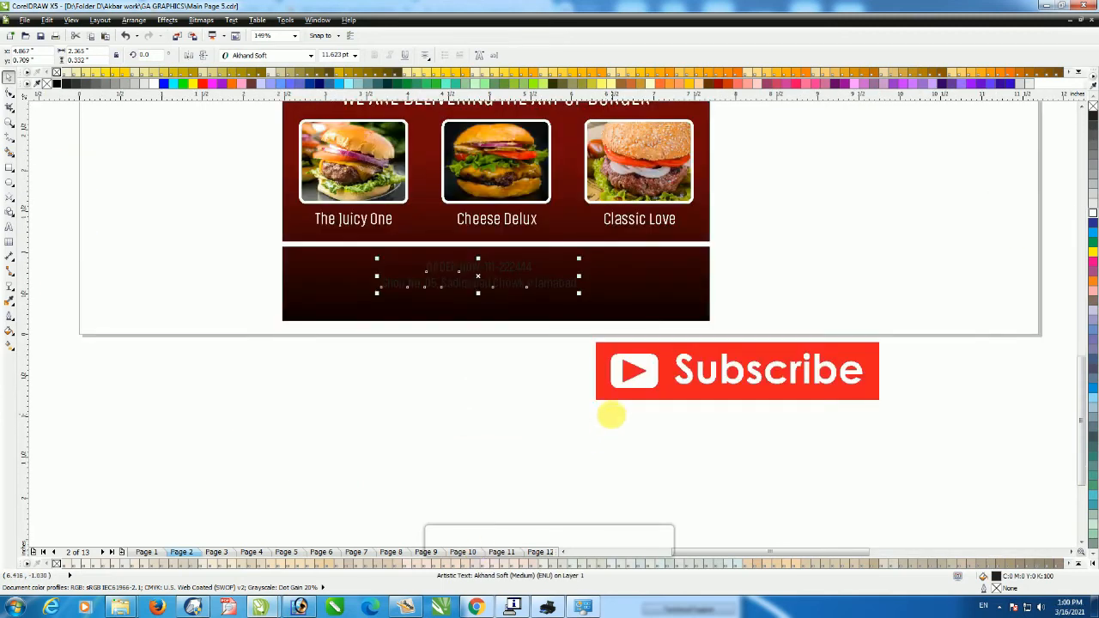
click(1092, 214)
key(Down)
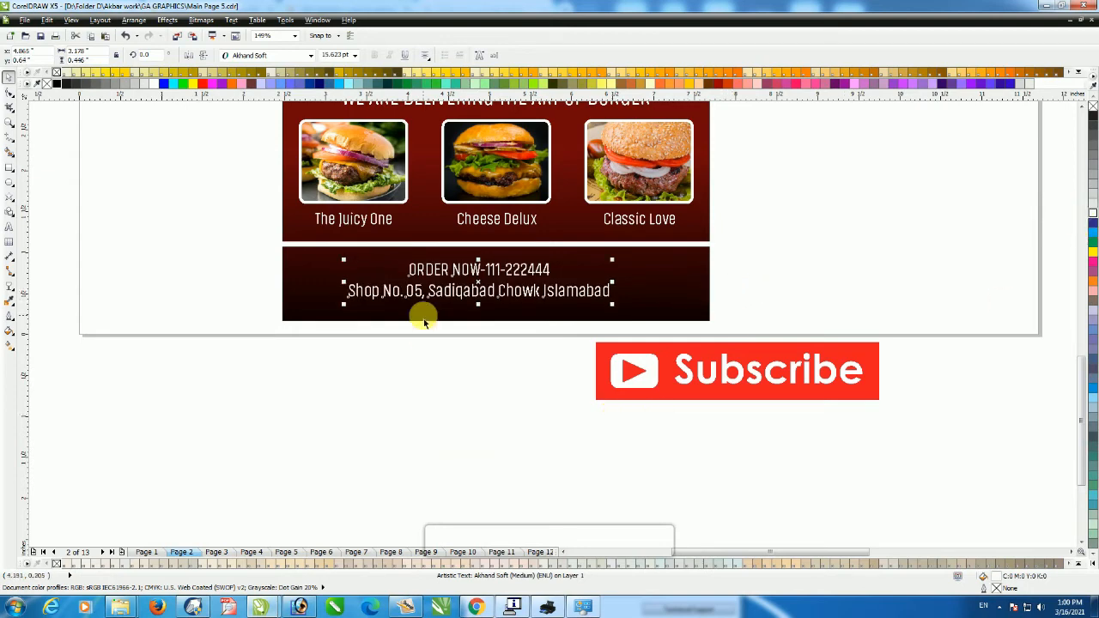
key(ctrl+KP_8)
key(ctrl+KP_8)
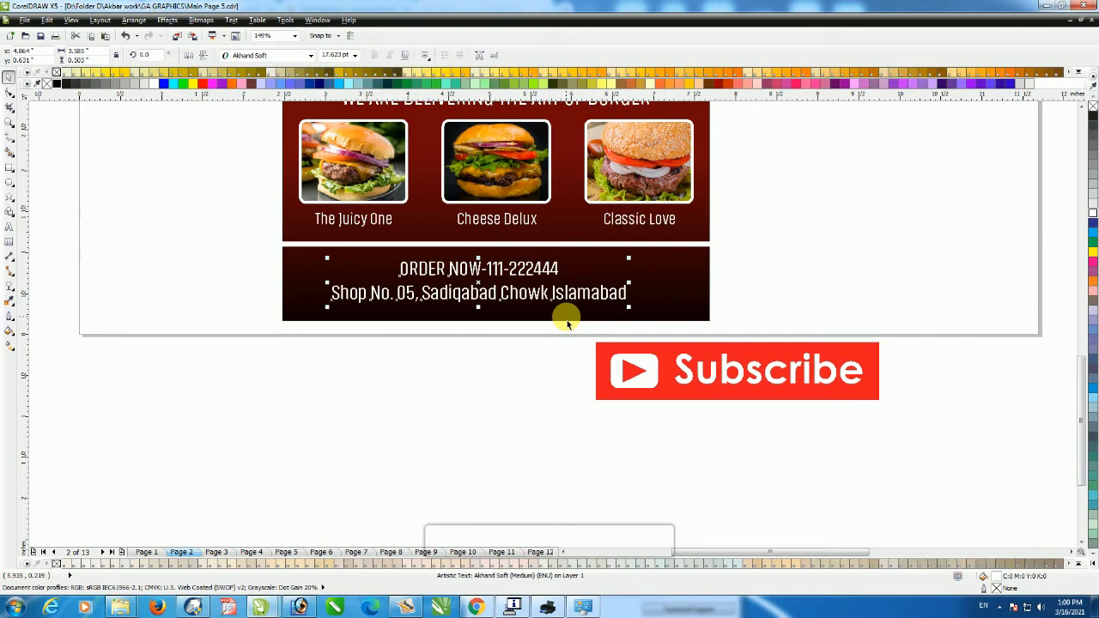
Centre the order and address text horizontally on the flyer background
shift+click(653, 295)
key(c)
key(e)
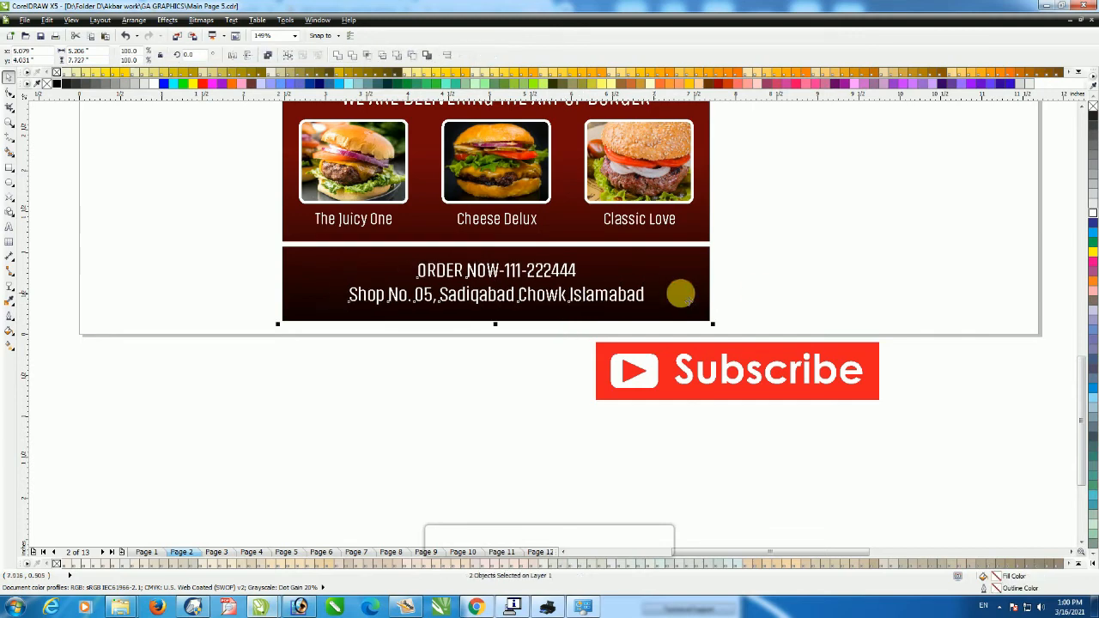
click(802, 250)
Delete the leftover small burger image lying beside the page
key(F4)
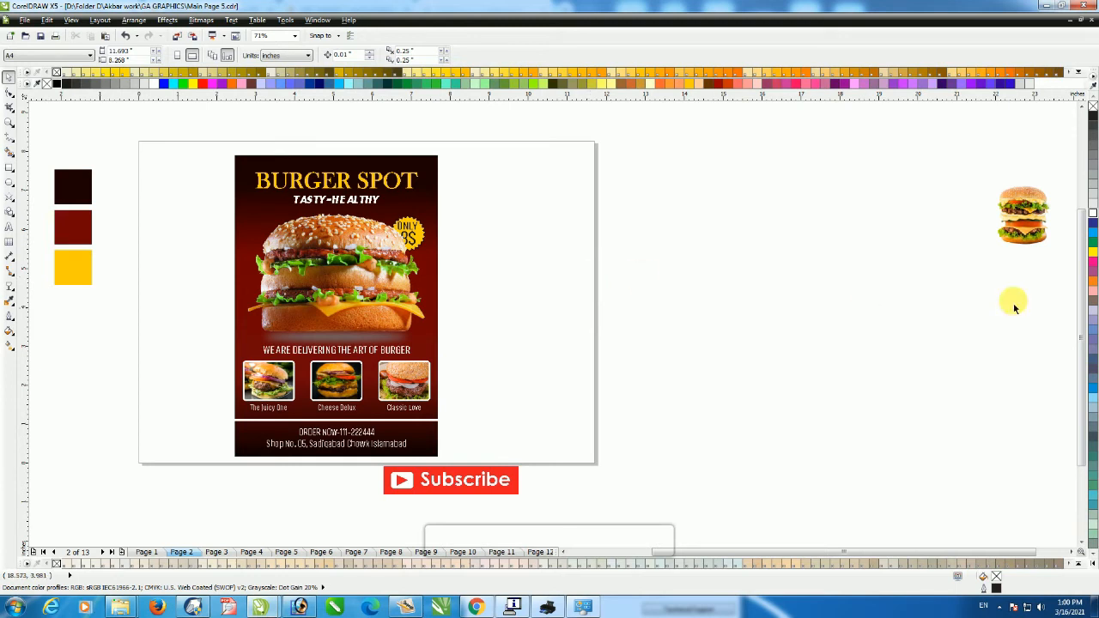
drag(1027, 236, 780, 346)
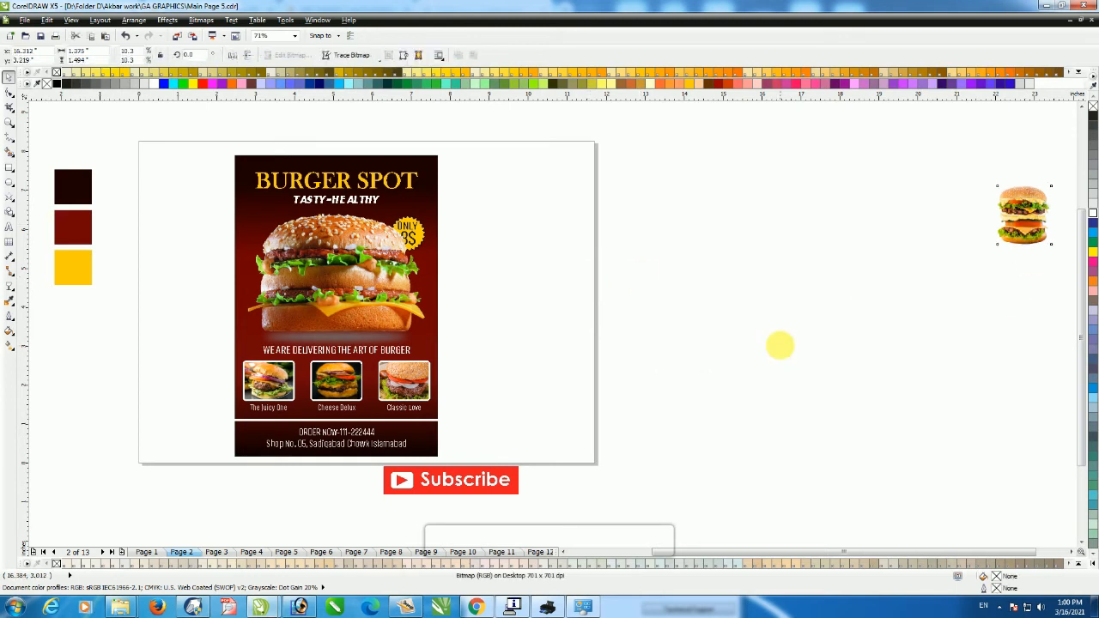
key(Delete)
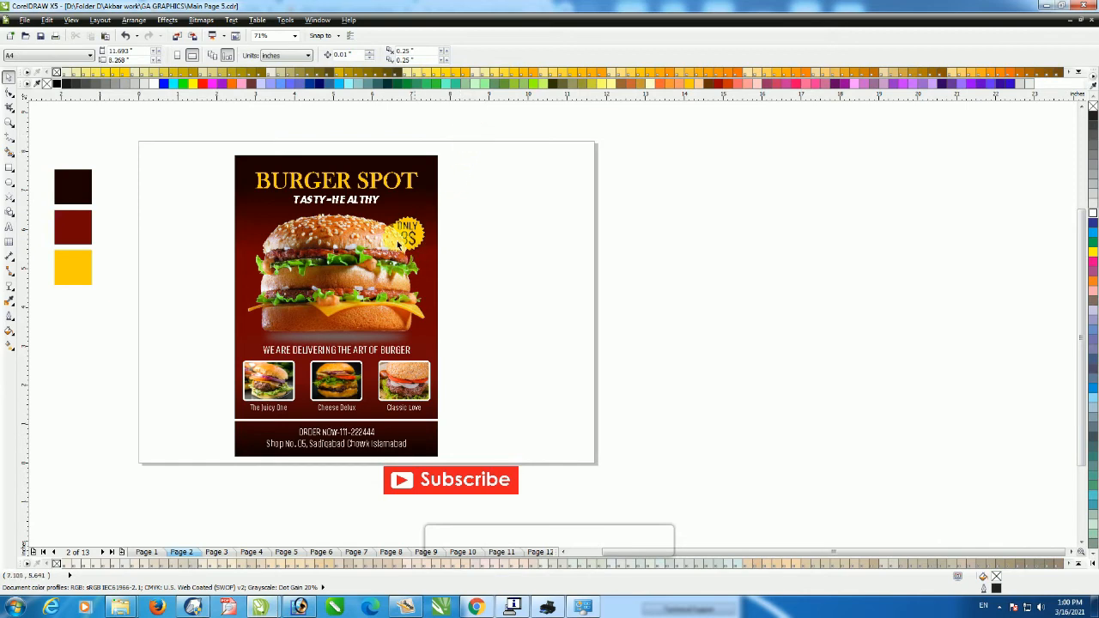
Move the yellow price badge with its text slightly up and right, clear of the large burger's bun
scroll(547, 333, up, 2)
drag(522, 373, 521, 373)
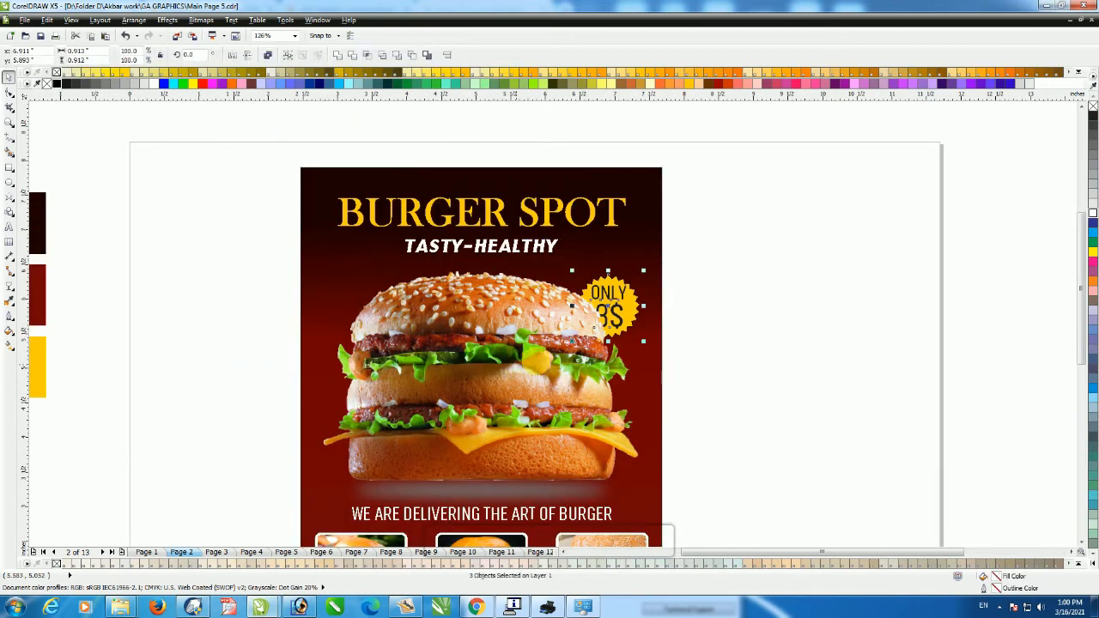
key(Up)
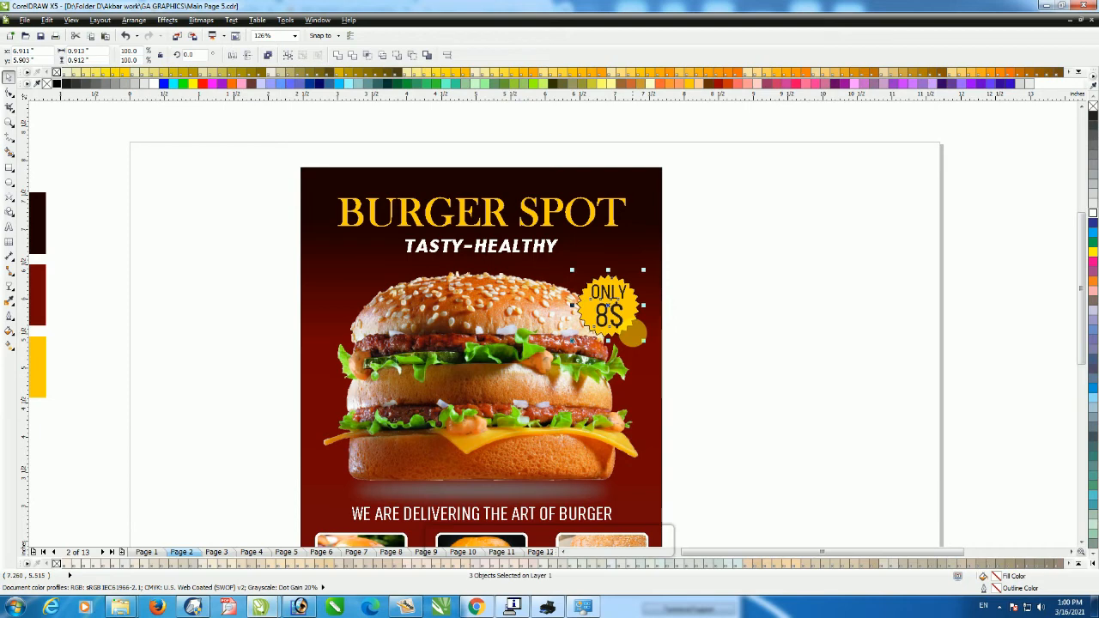
key(Up)
drag(611, 298, 620, 288)
Give the badge's star a white 1.5 pt outline and group it with its price text
scroll(657, 308, up, 2)
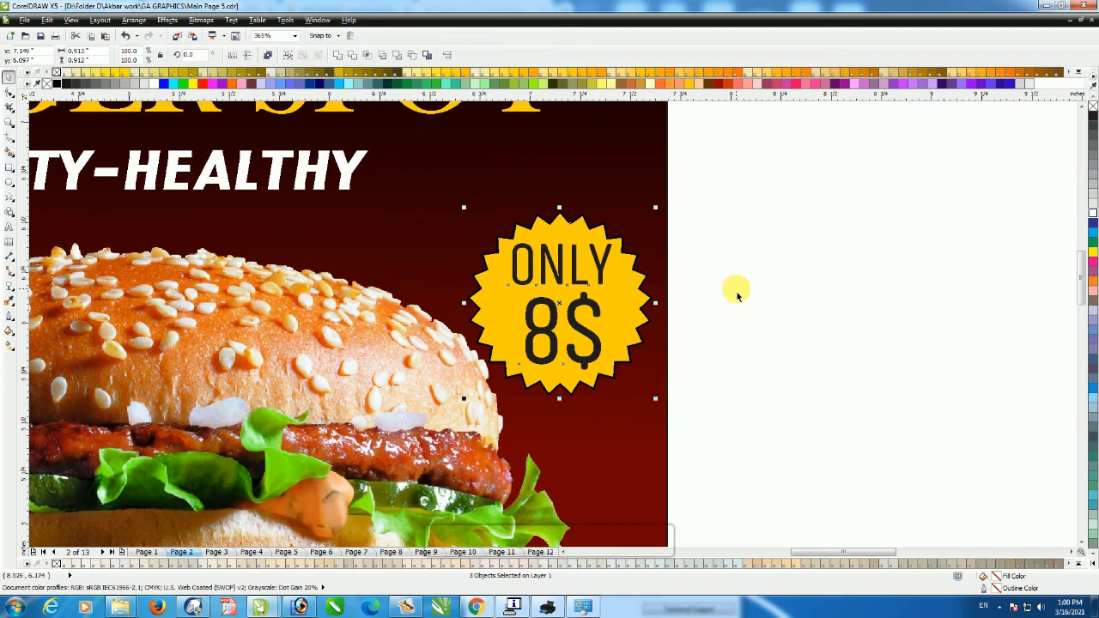
click(645, 284)
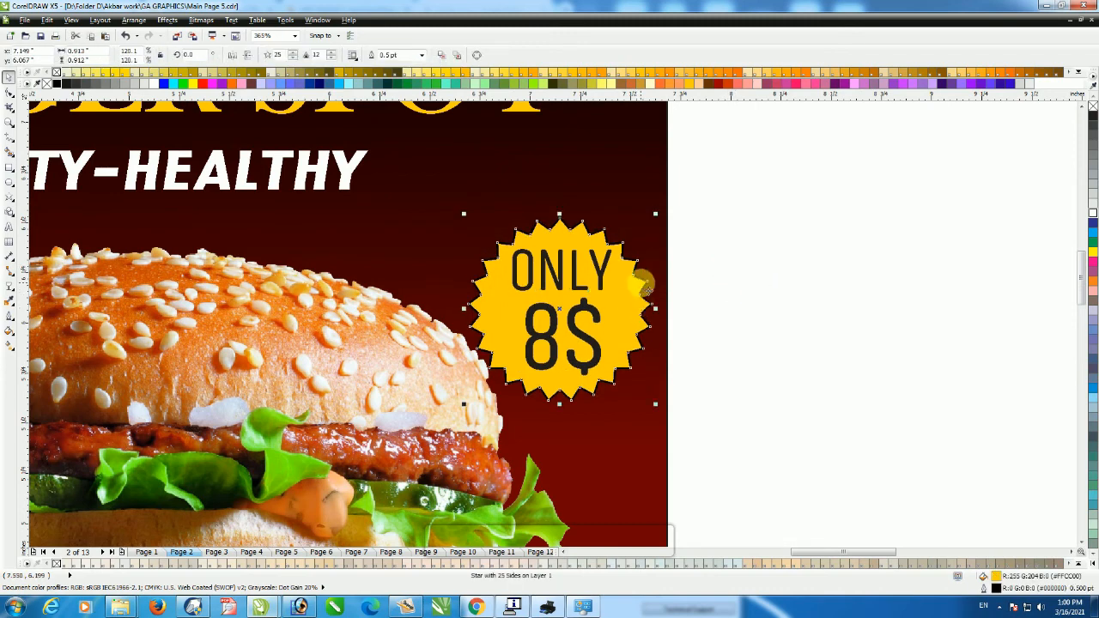
right_click(1093, 212)
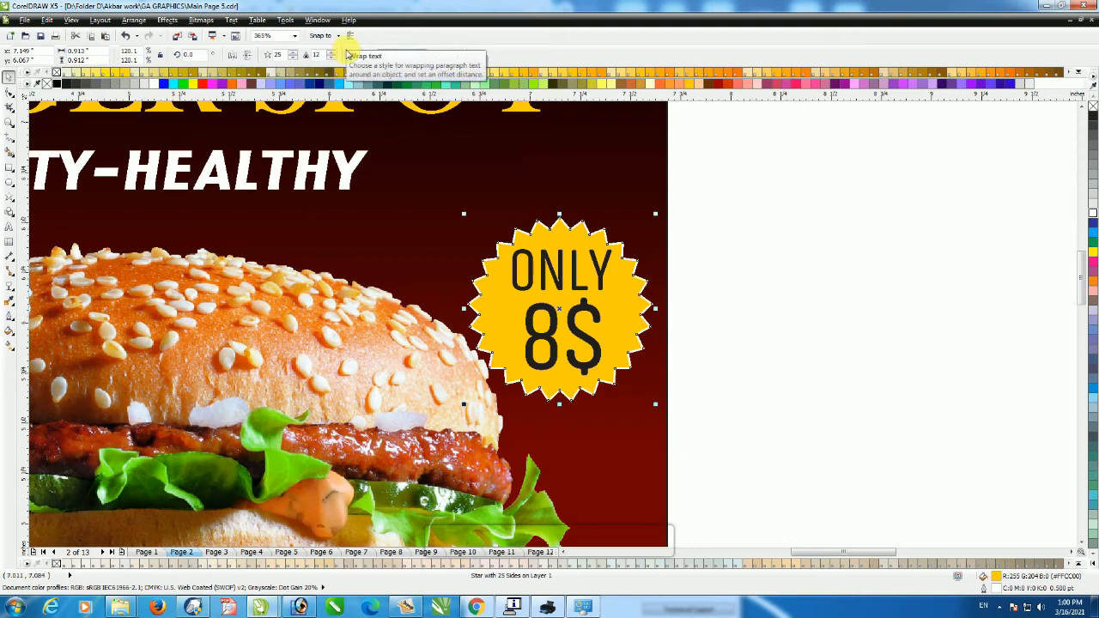
scroll(707, 204, down, 3)
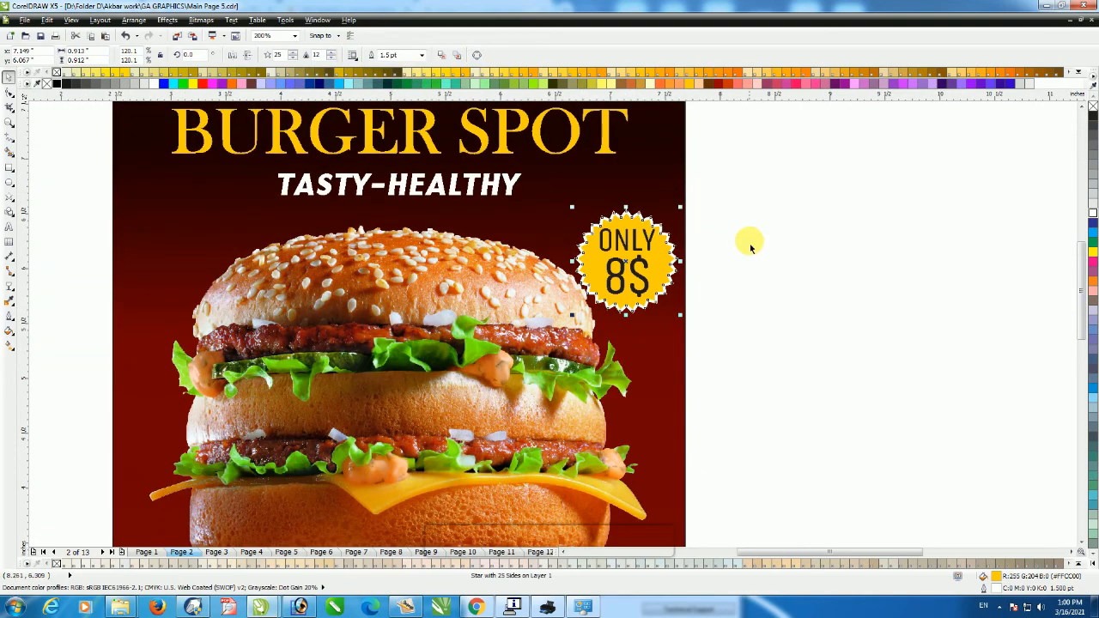
click(750, 228)
drag(753, 191, 577, 319)
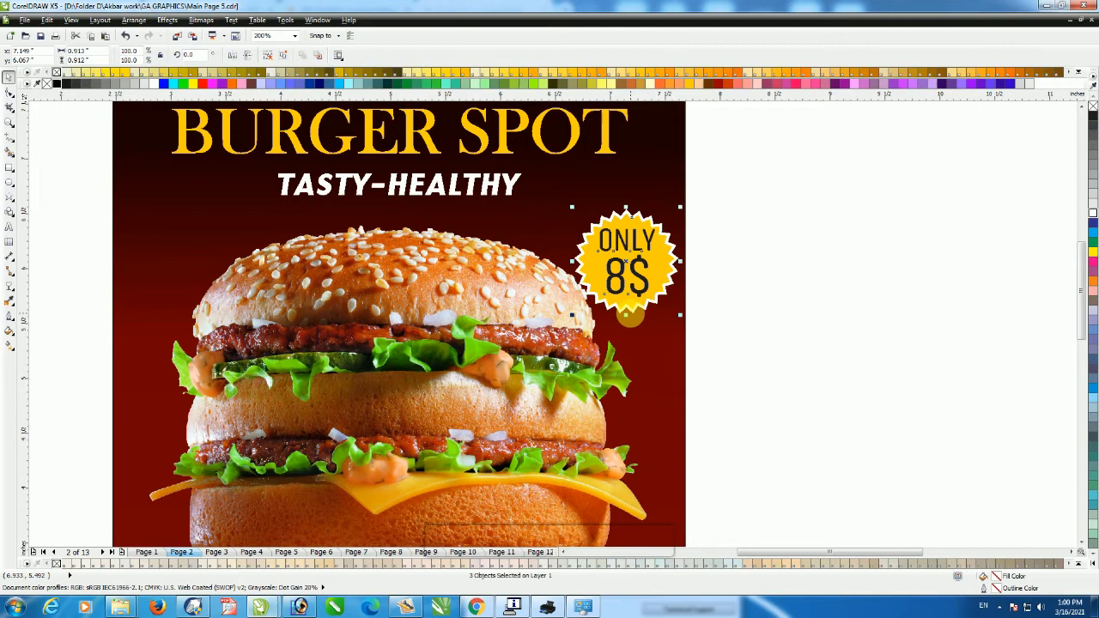
Delete the old greyish shadow beneath the large burger
scroll(629, 316, down, 2)
click(531, 360)
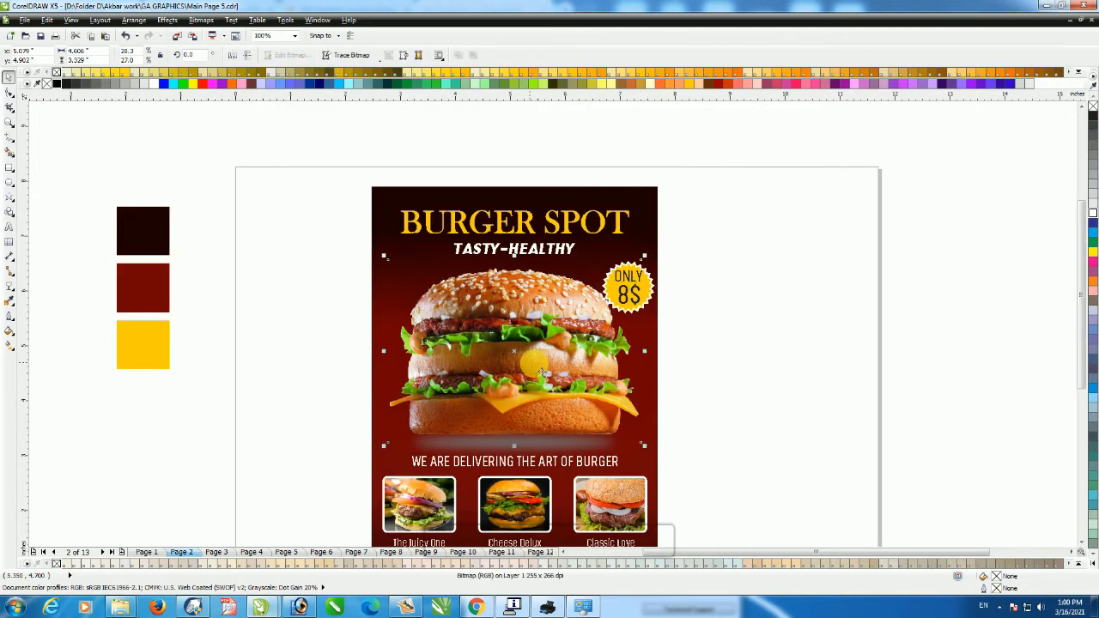
click(778, 388)
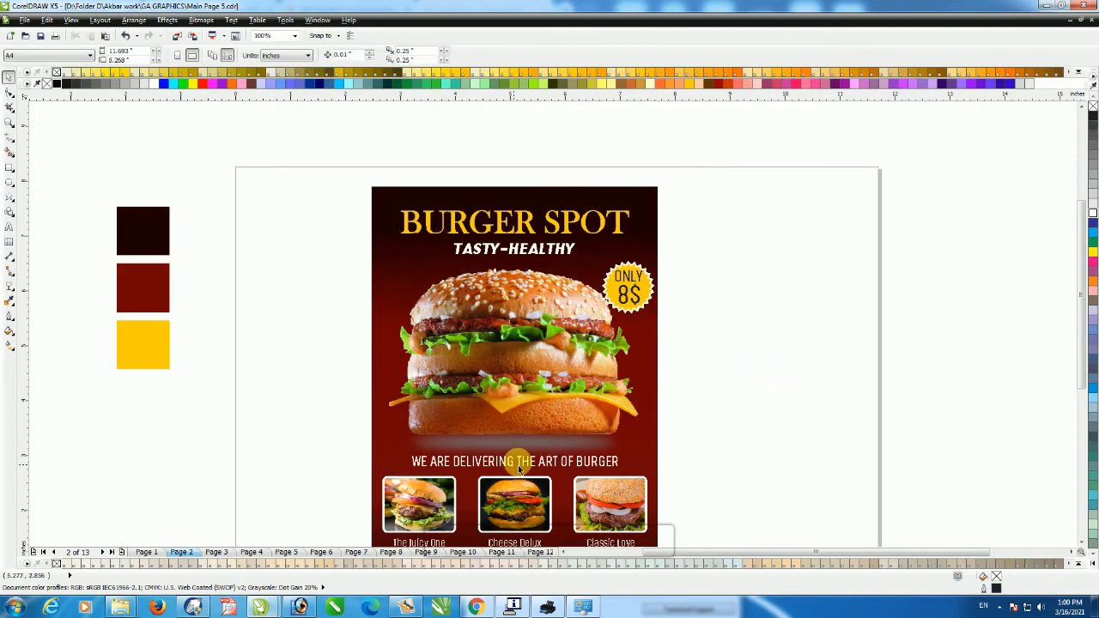
click(537, 444)
key(Delete)
Draw a flat ellipse about 3.58 in wide and 0.13 in high just below the large burger and fill it black
click(403, 321)
drag(400, 318, 678, 511)
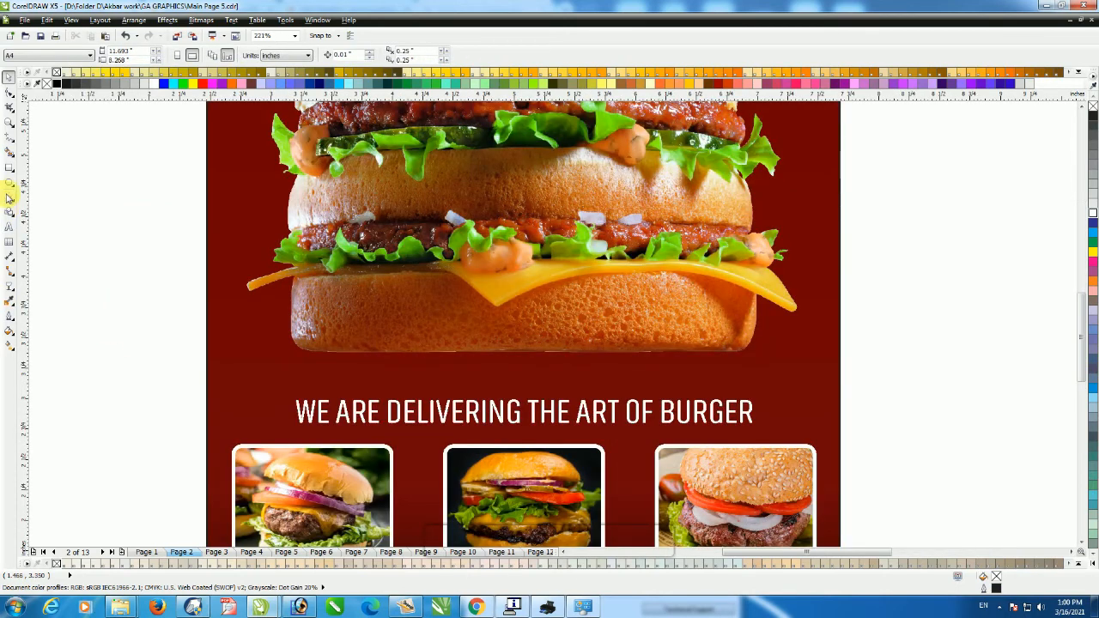
click(10, 183)
drag(304, 365, 742, 381)
click(1094, 121)
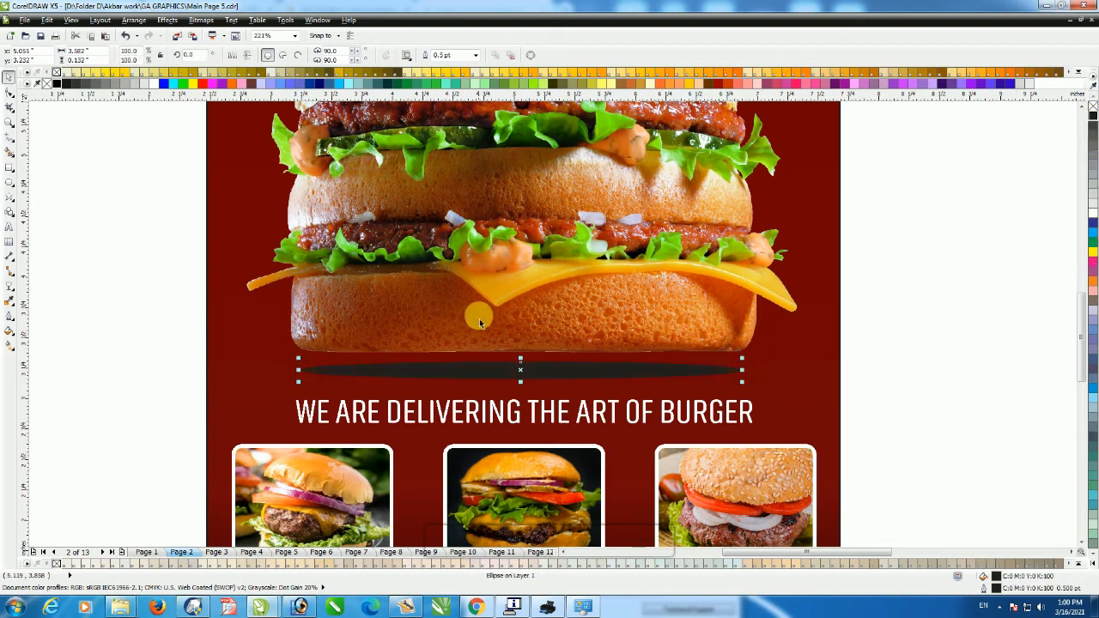
Try a uniform transparency on the black ellipse under the burger
click(9, 289)
click(39, 56)
click(41, 76)
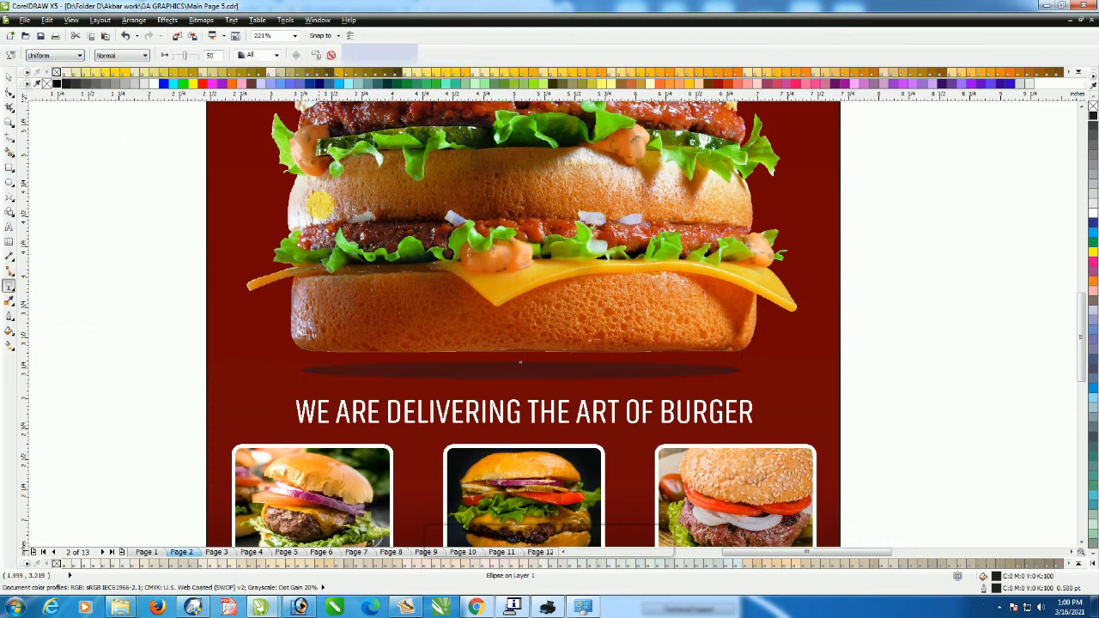
double_click(212, 55)
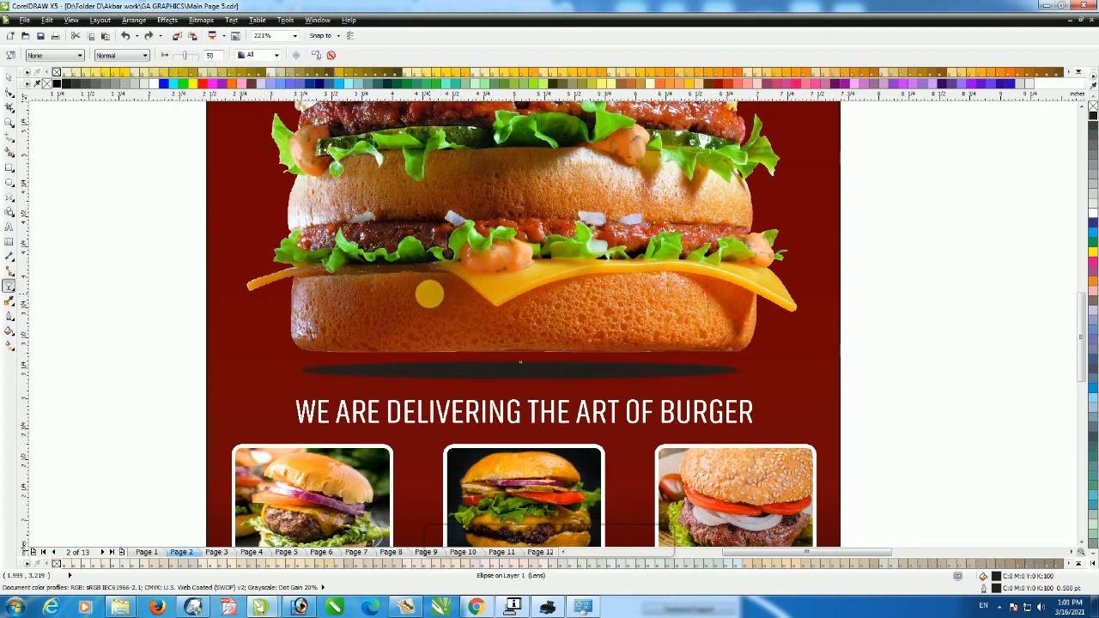
key(space)
Convert the black ellipse to a 900 dpi Grayscale (8-bit) bitmap with anti-aliasing and a transparent background
click(203, 20)
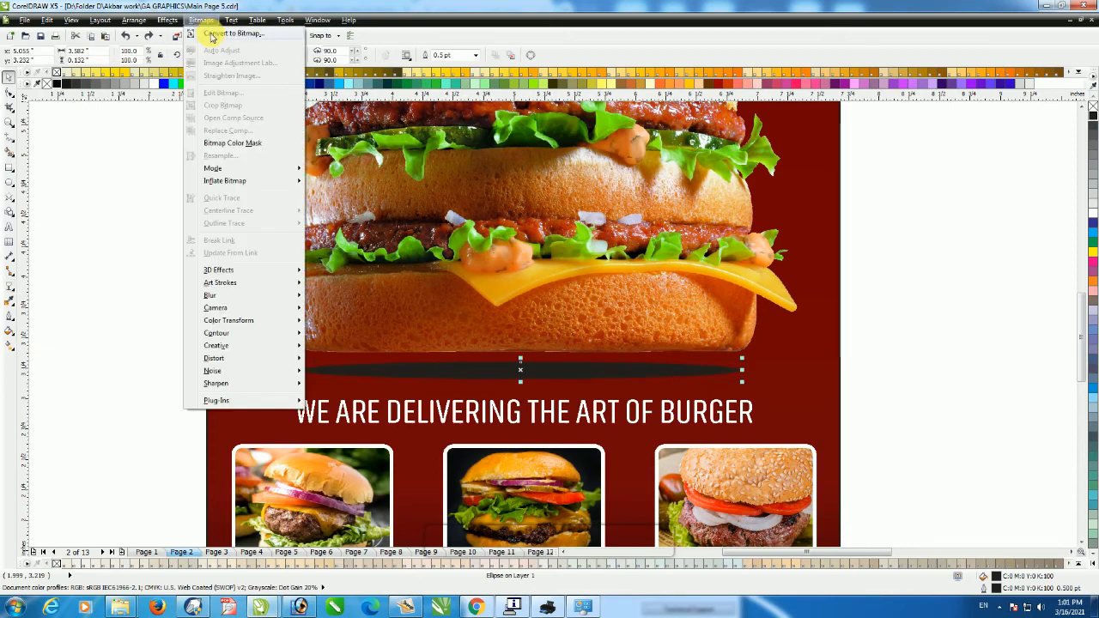
click(230, 33)
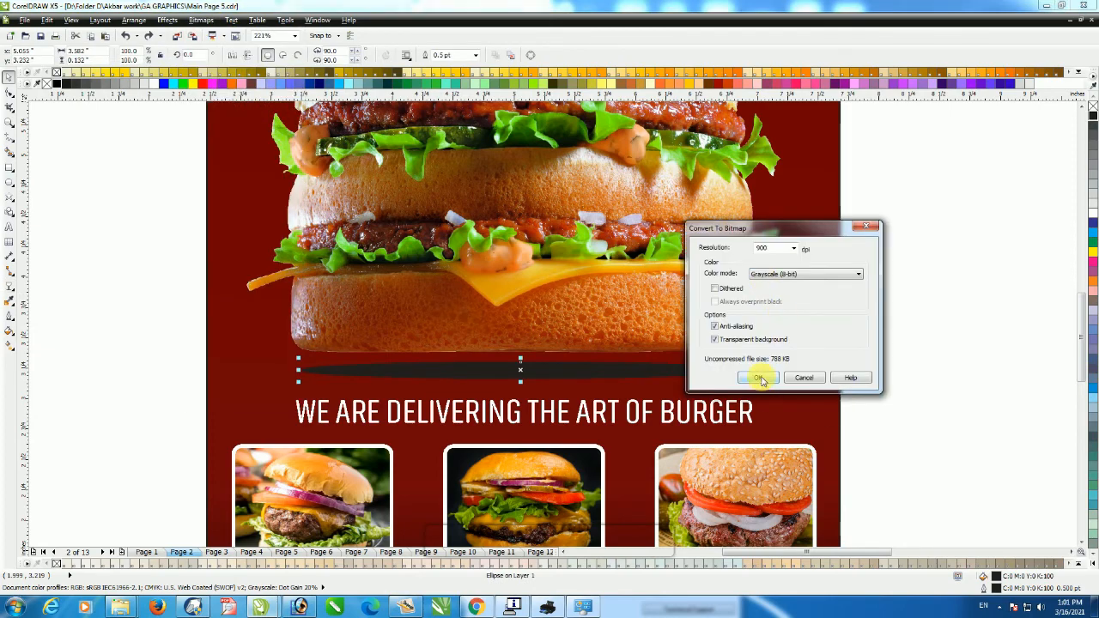
click(760, 379)
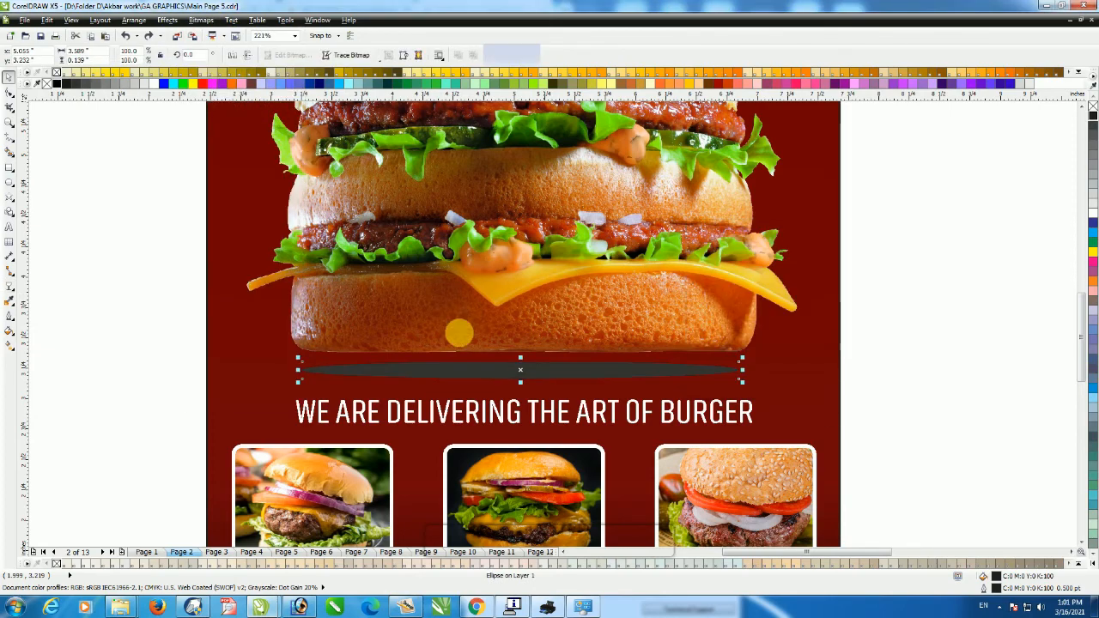
Apply a Gaussian Blur to the ellipse bitmap to form a soft shadow under the large burger
click(199, 20)
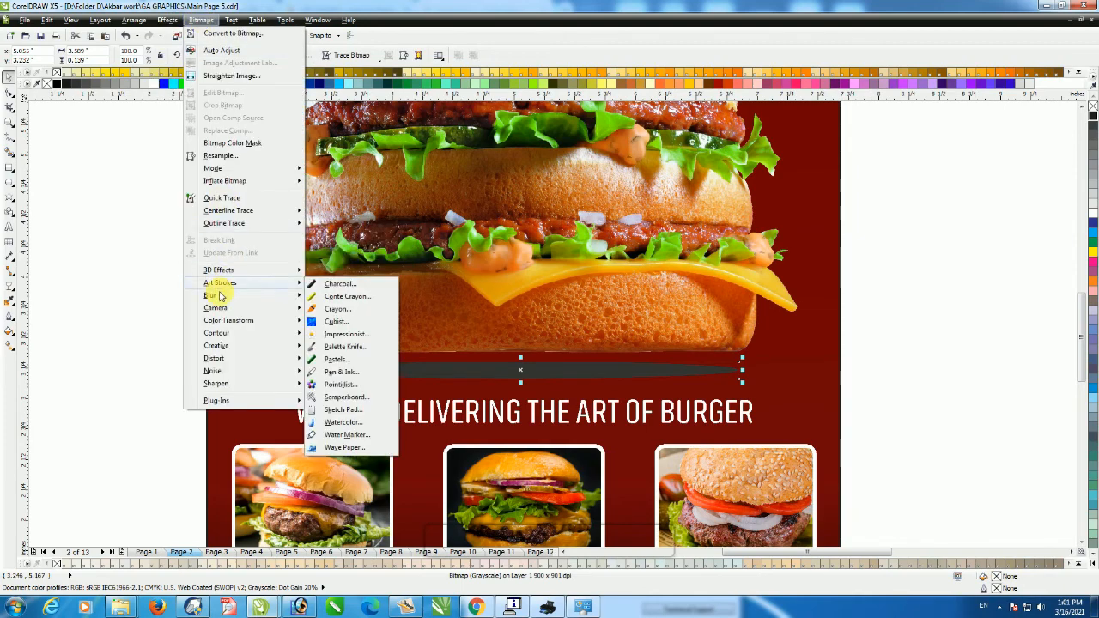
mouse_move(295, 303)
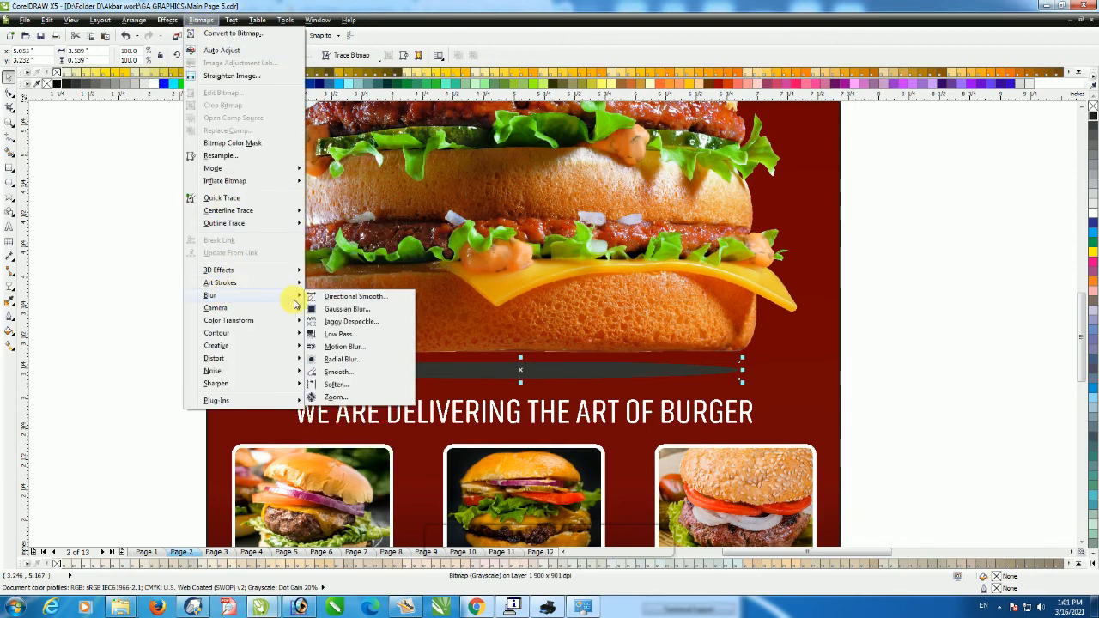
click(336, 311)
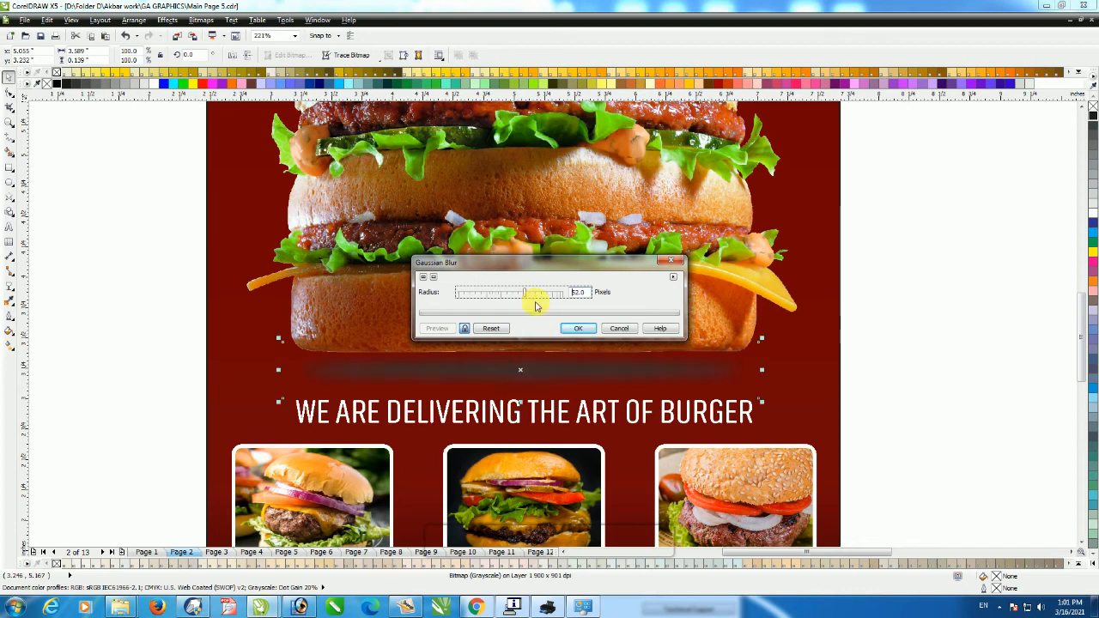
click(578, 332)
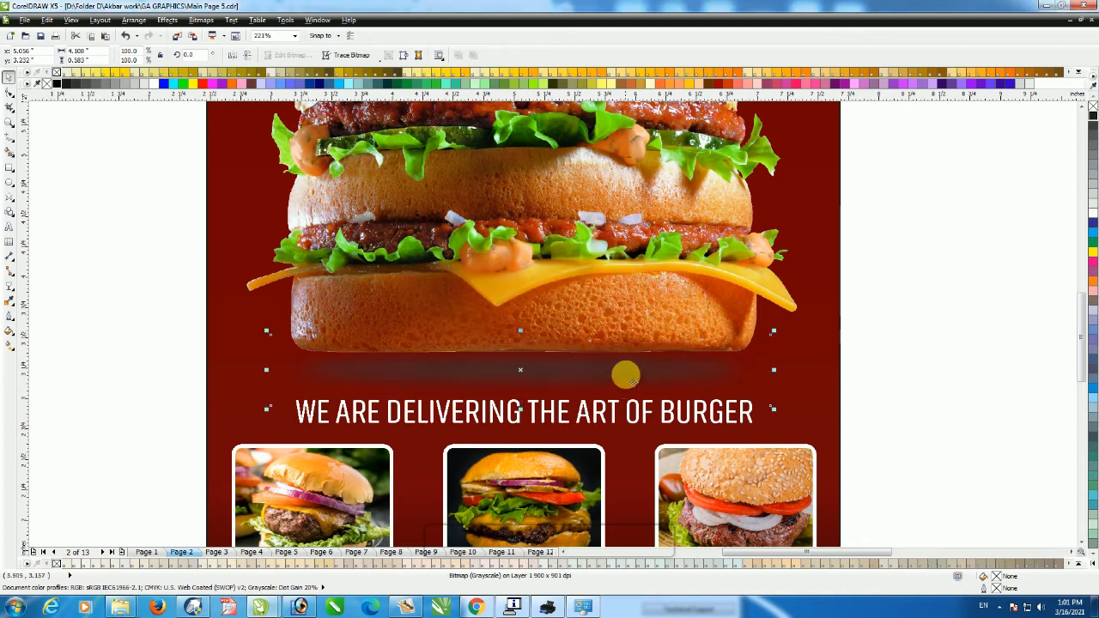
scroll(626, 377, down, 3)
shift+click(593, 325)
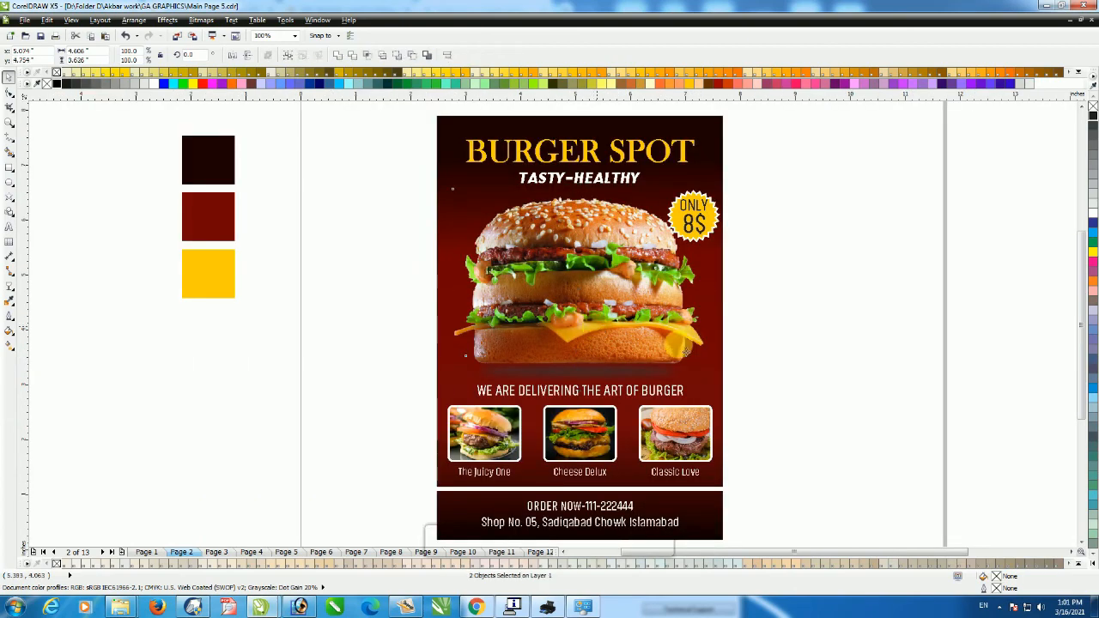
Group all the objects of the flyer and move the group toward the left side of the page
click(829, 351)
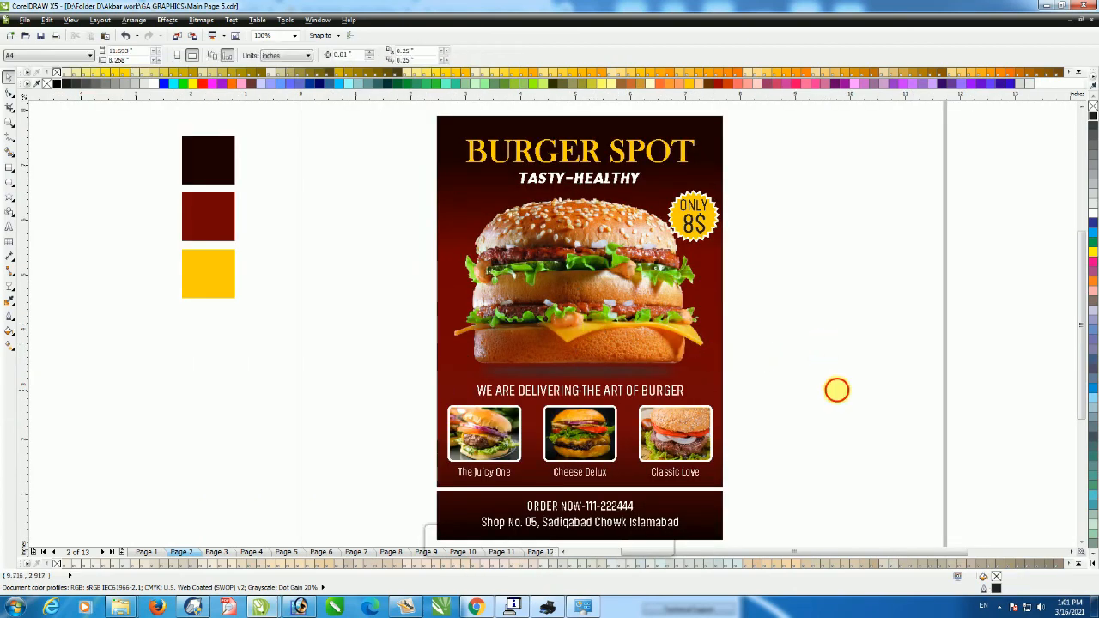
key(F9)
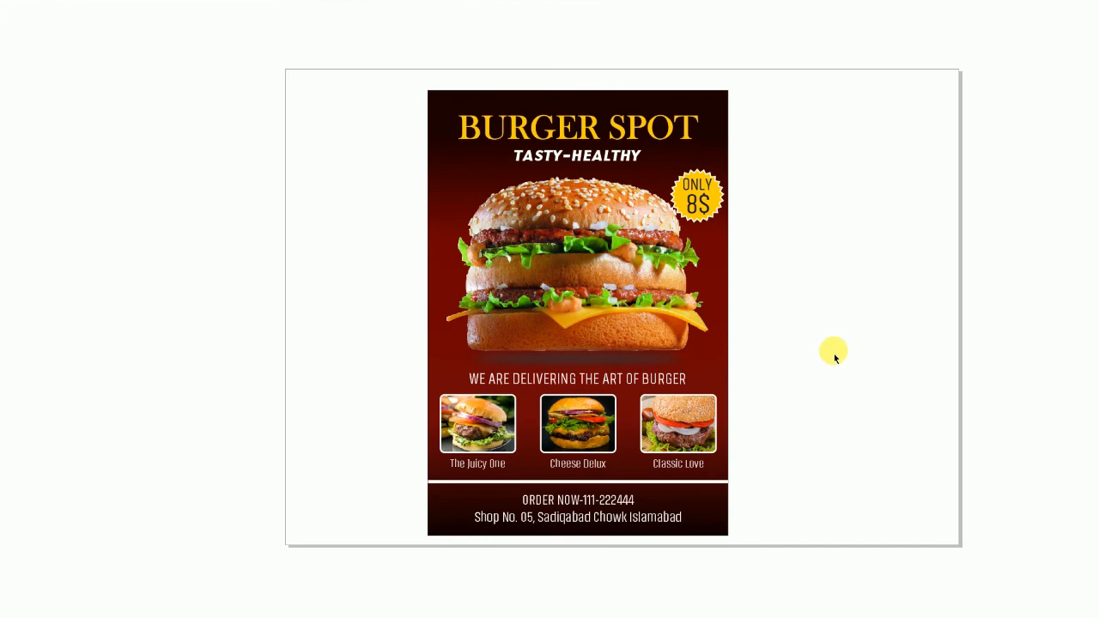
click(835, 355)
scroll(835, 356, down, 1)
drag(794, 215, 605, 462)
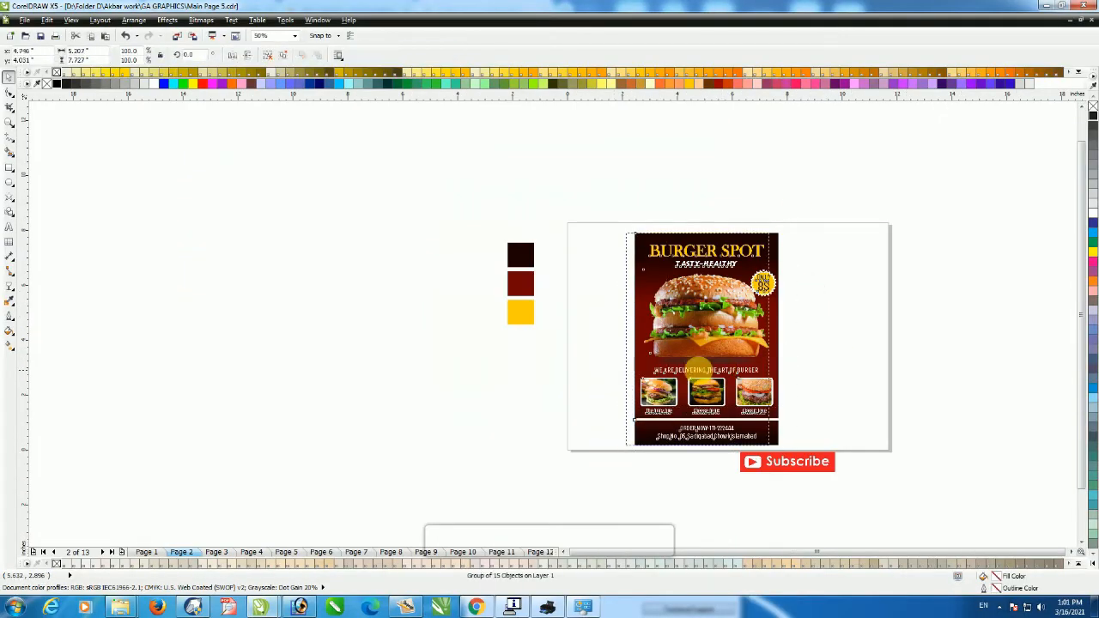
Place a copy of the grouped flyer to the right of the original, scaled down to about 51%
drag(669, 372, 805, 379)
drag(892, 219, 868, 329)
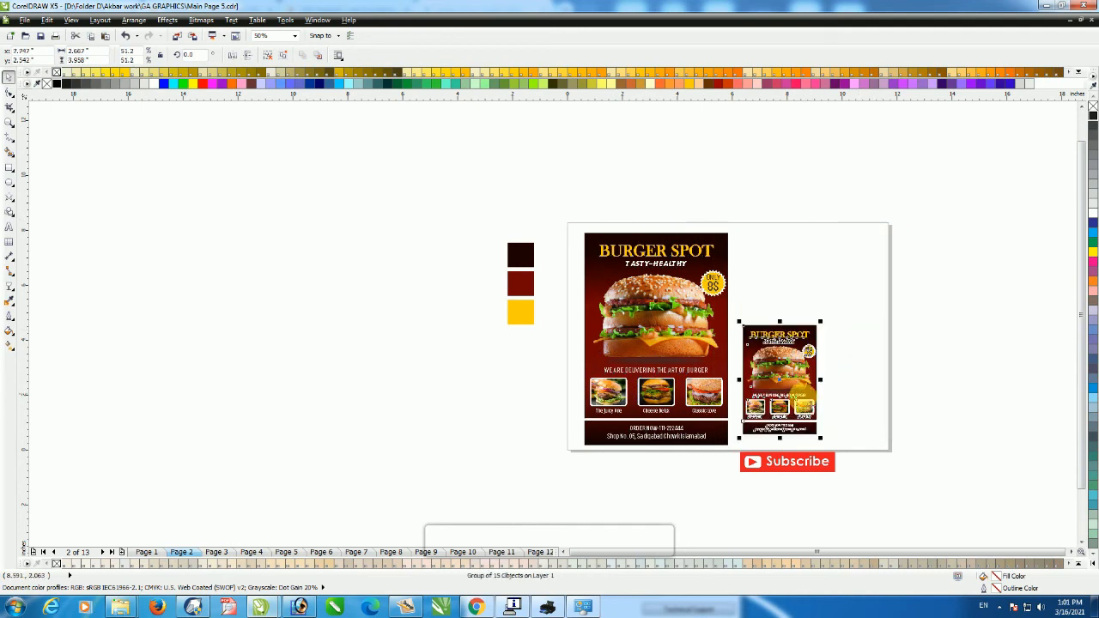
scroll(794, 463, up, 3)
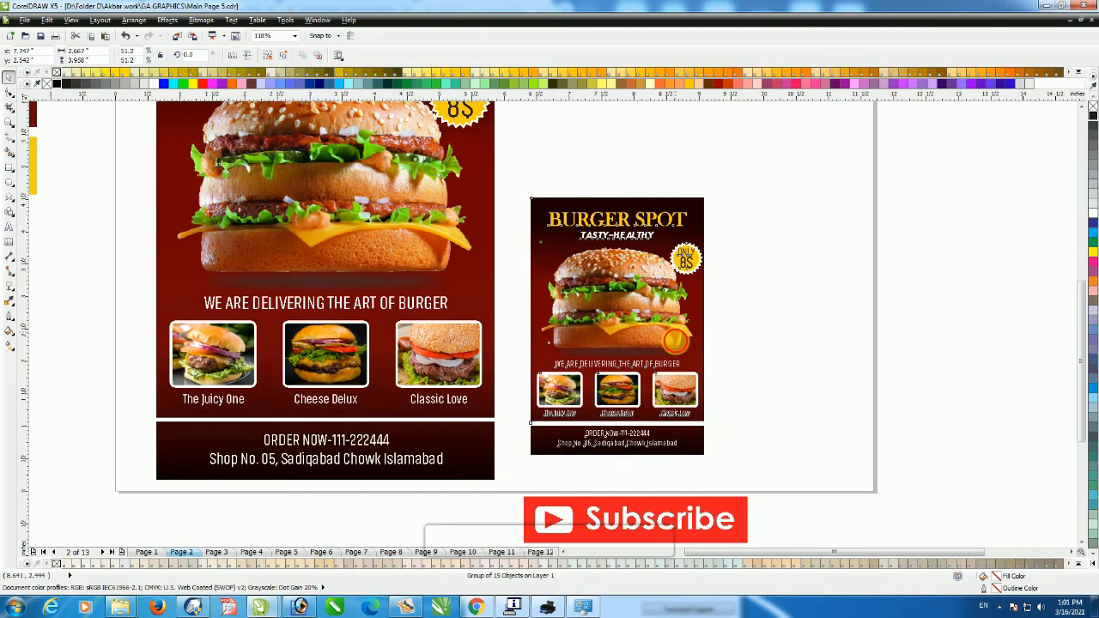
Move the smaller flyer copy slightly down beside the original and ungroup its objects
drag(676, 341, 672, 360)
key(ctrl+u)
click(770, 420)
Set the outline width of the small flyer's three burger photo frames and its white divider line to 0.7 pt
click(677, 406)
shift+click(631, 403)
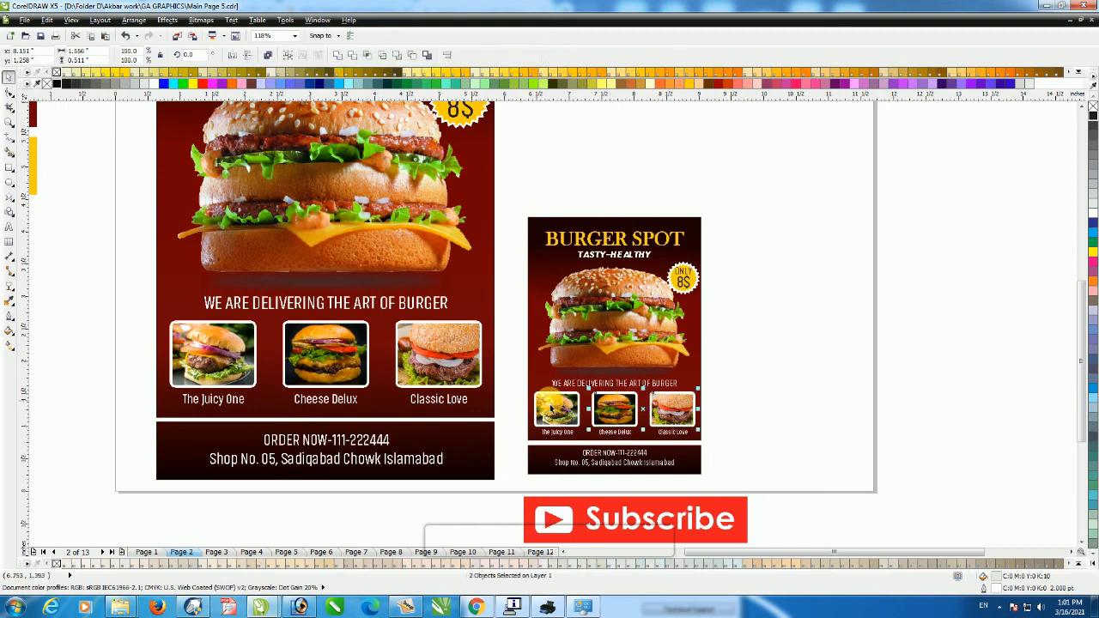
shift+click(552, 408)
key(F12)
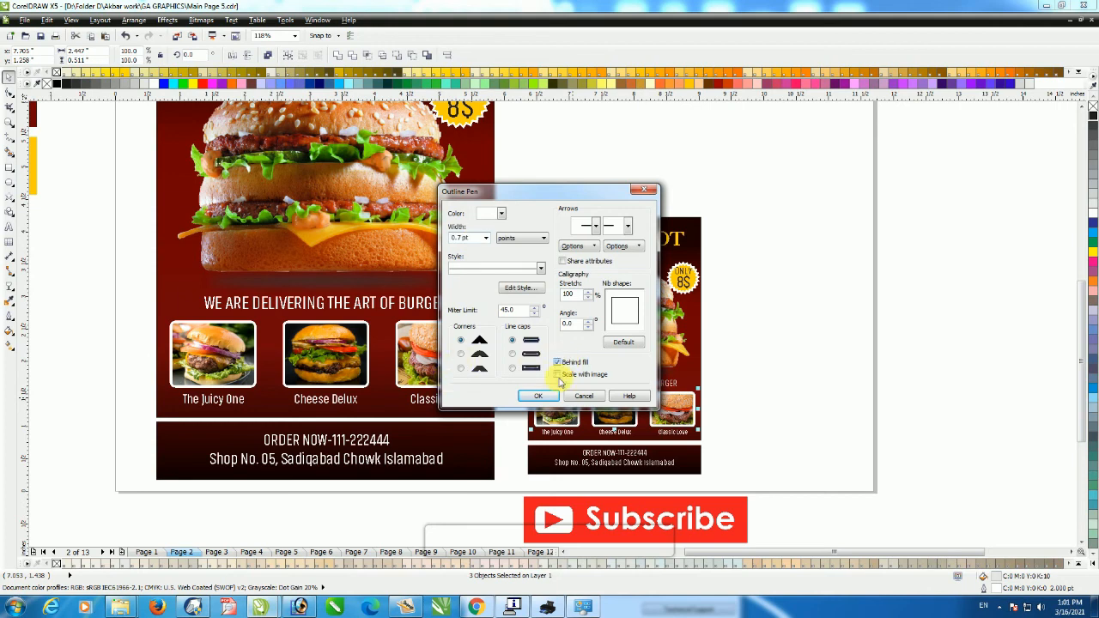
click(543, 397)
click(615, 442)
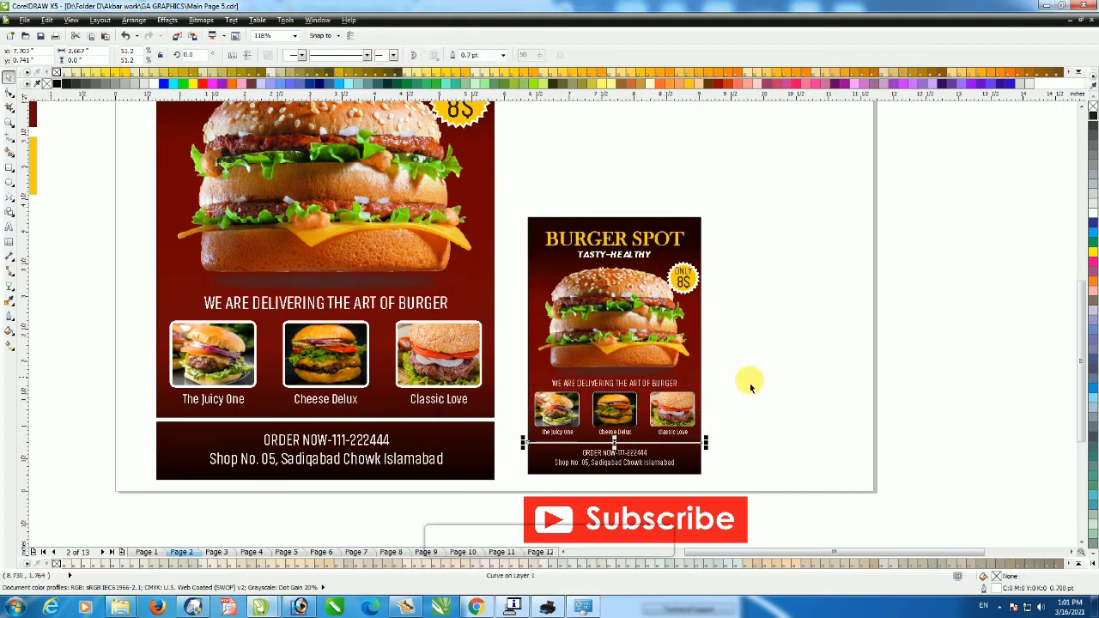
click(722, 223)
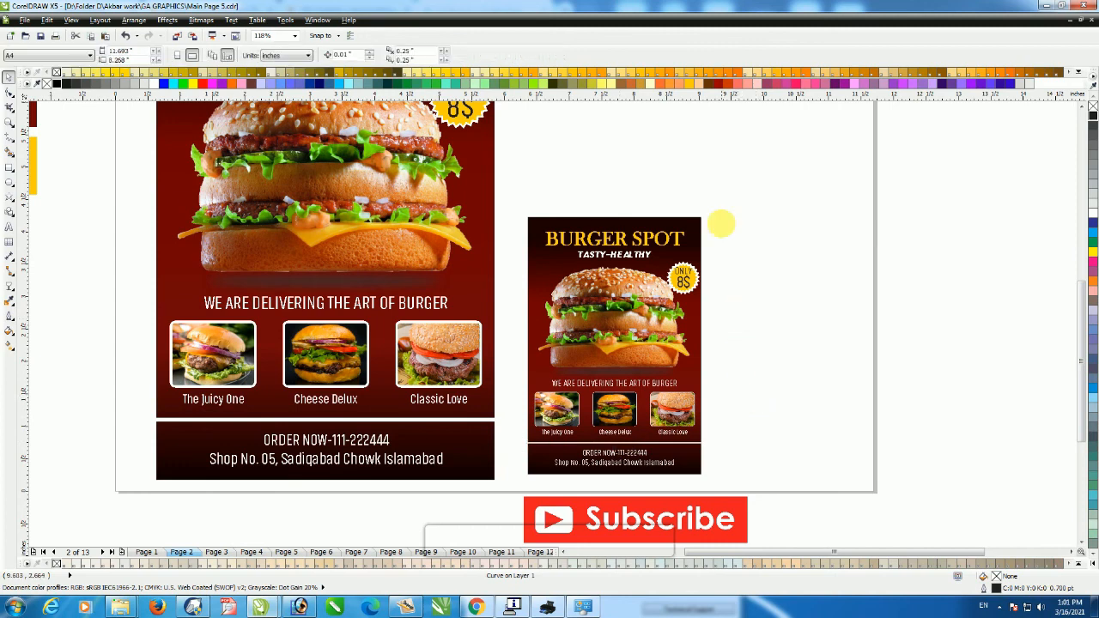
Set the small flyer's star price badge outline to 0.5 pt and make that outline scale with the image
click(693, 274)
key(F12)
click(464, 238)
text(.5)
key(Return)
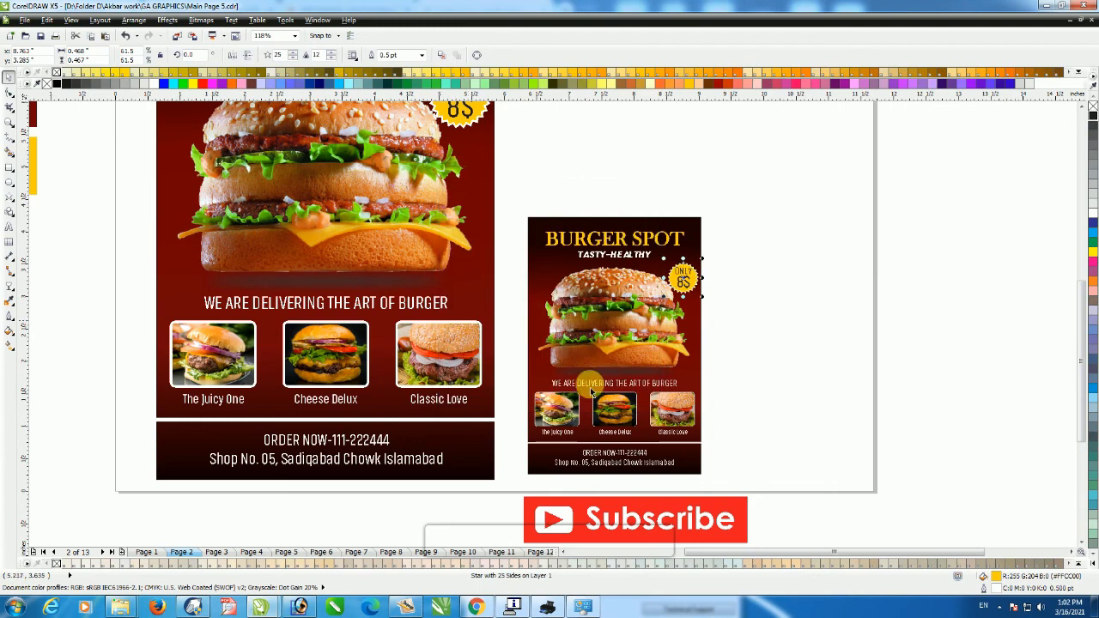
key(F12)
click(563, 375)
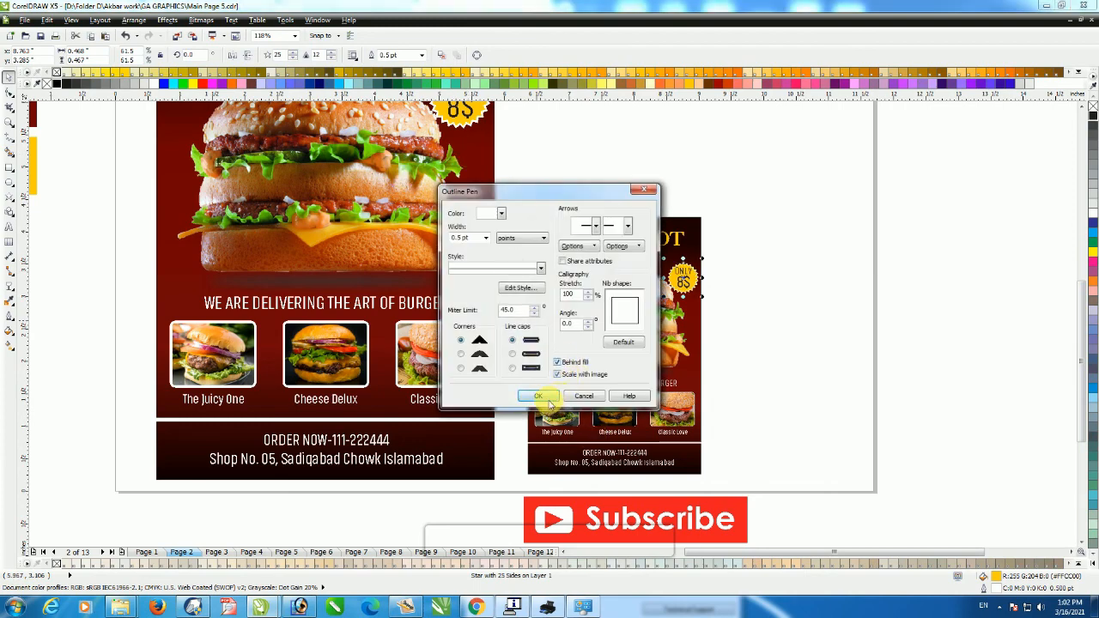
click(549, 399)
Regroup the small flyer's objects and place a further scaled-down copy of the group to its right
click(756, 265)
drag(740, 188, 516, 484)
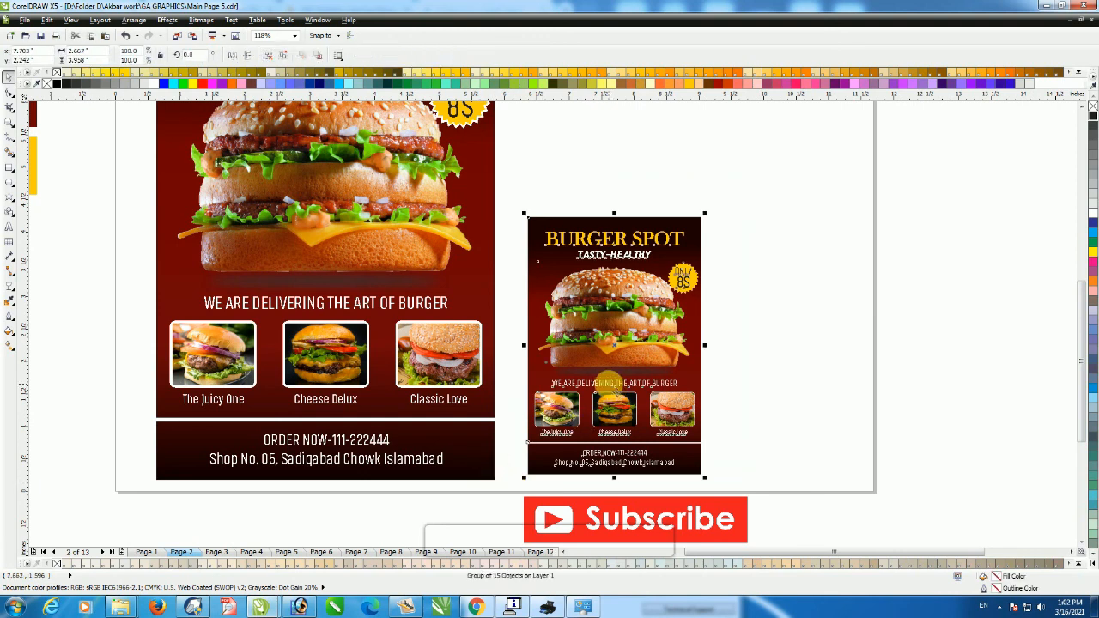
scroll(616, 344, down, 2)
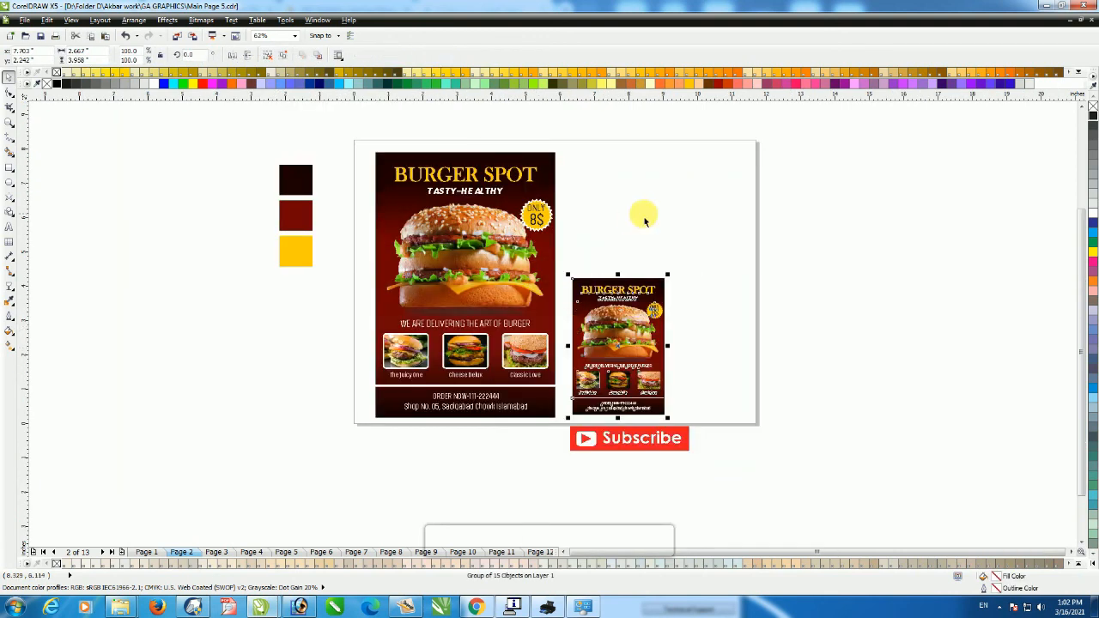
drag(626, 346, 724, 343)
right_click(724, 342)
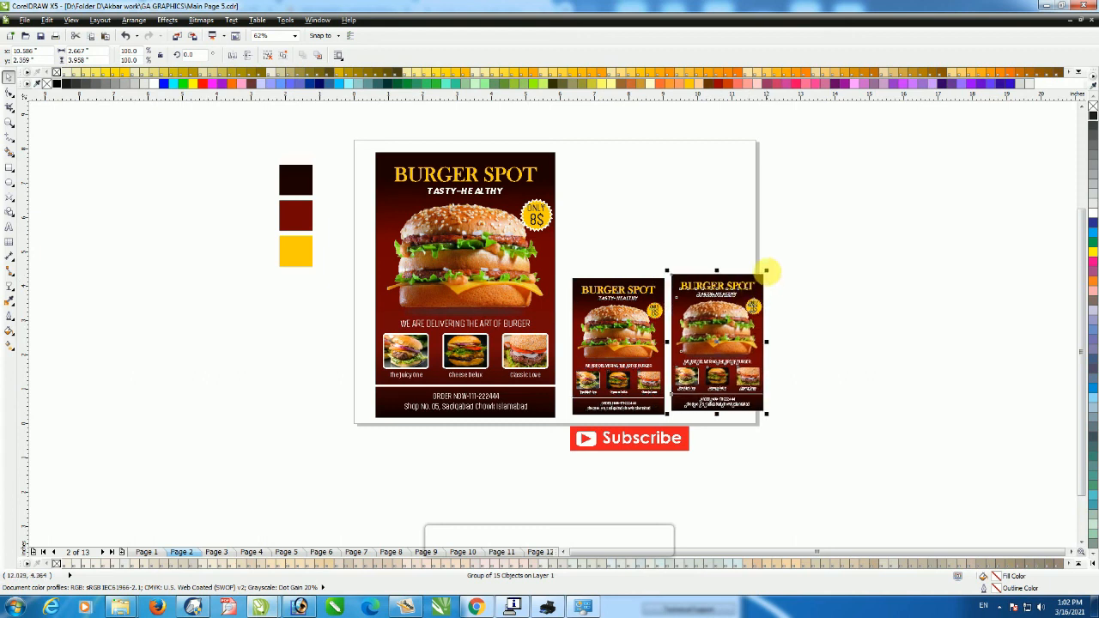
drag(767, 272, 750, 325)
click(781, 243)
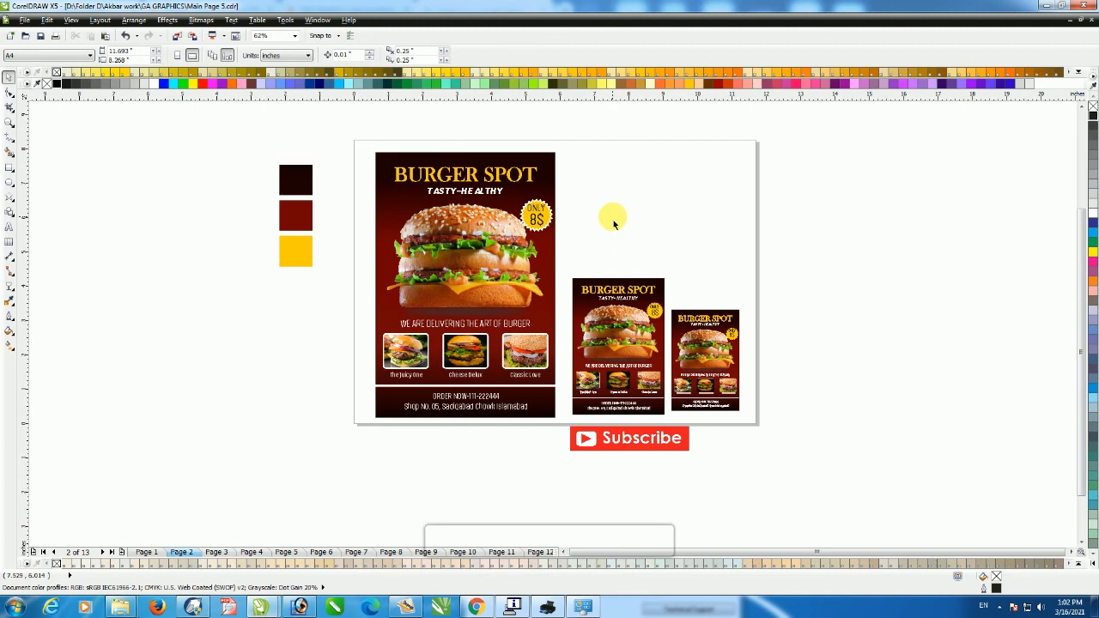
scroll(614, 223, up, 2)
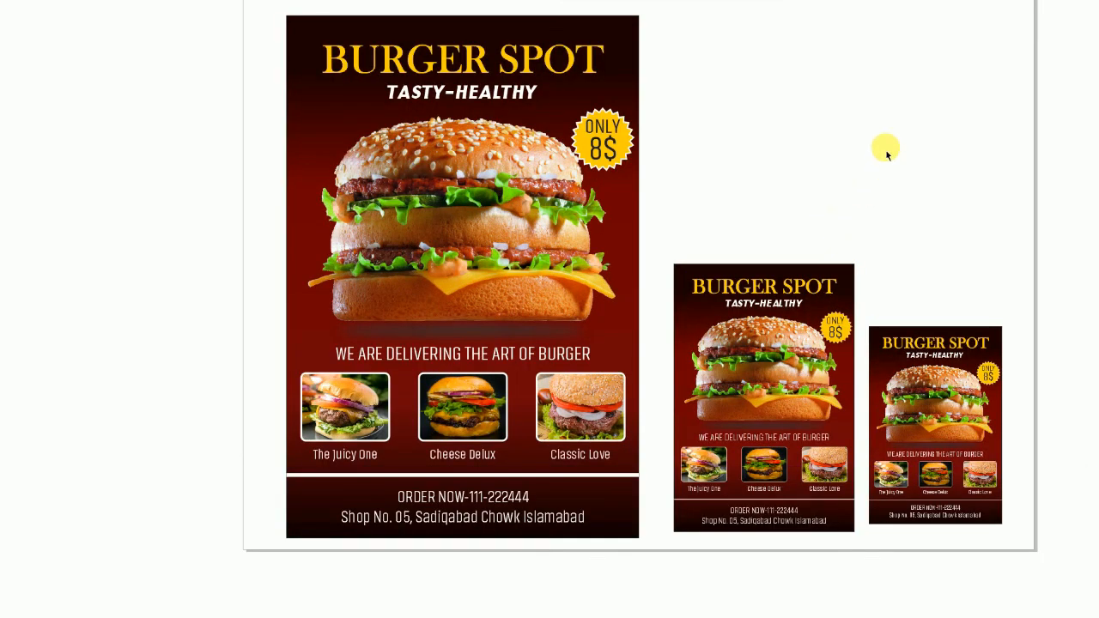